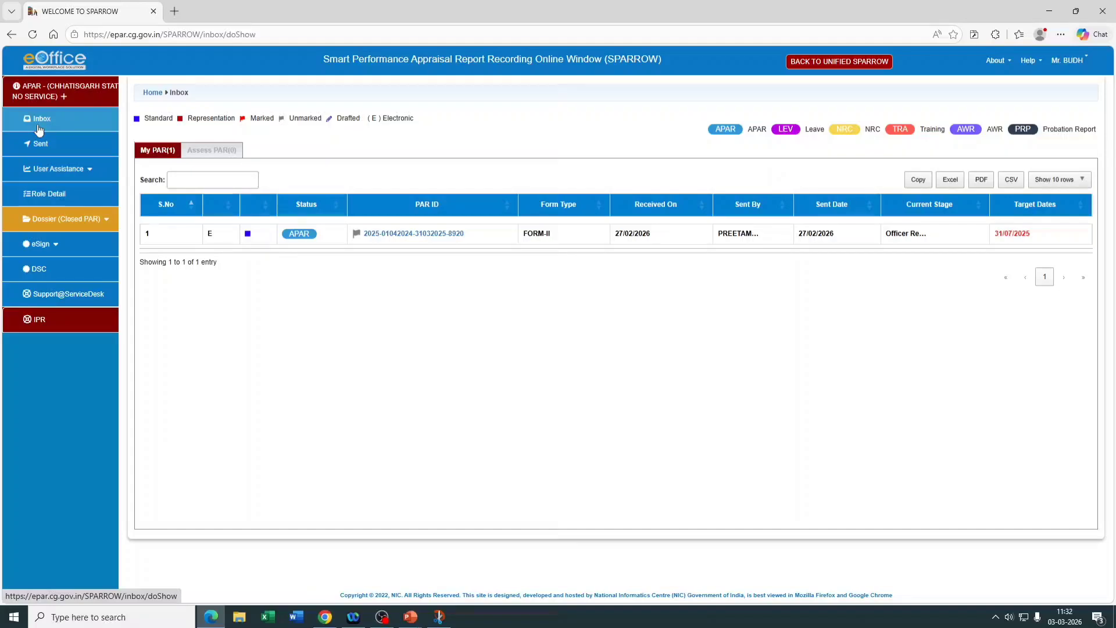
Open the inbox and look through its Assess PAR and My PAR lists, returning to the user's own reports
left_click(38, 125)
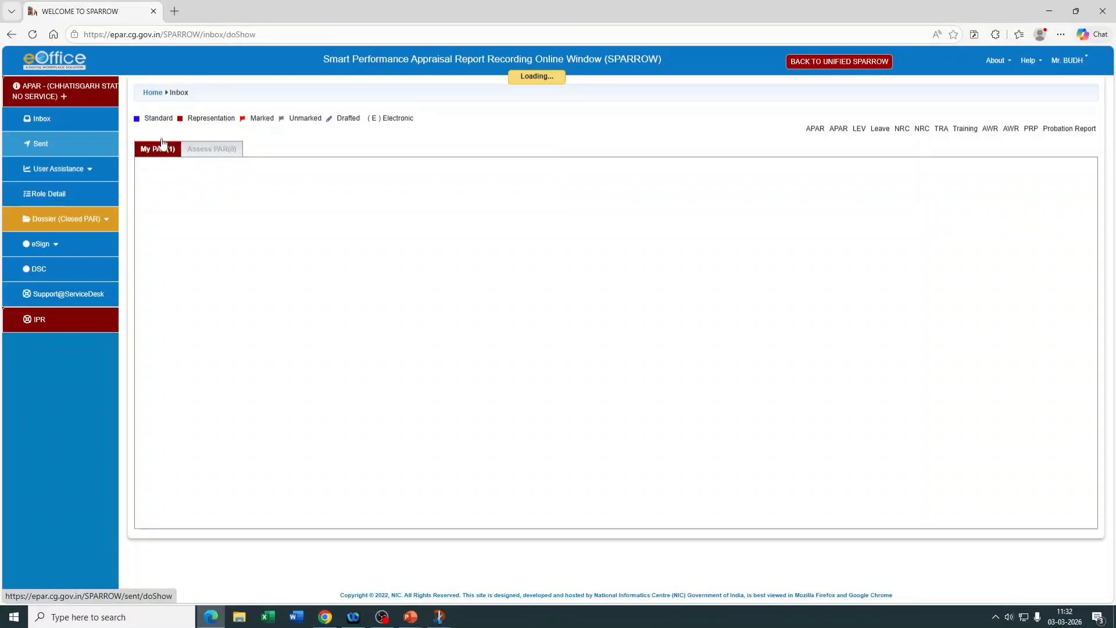
key("ctrl+plus")
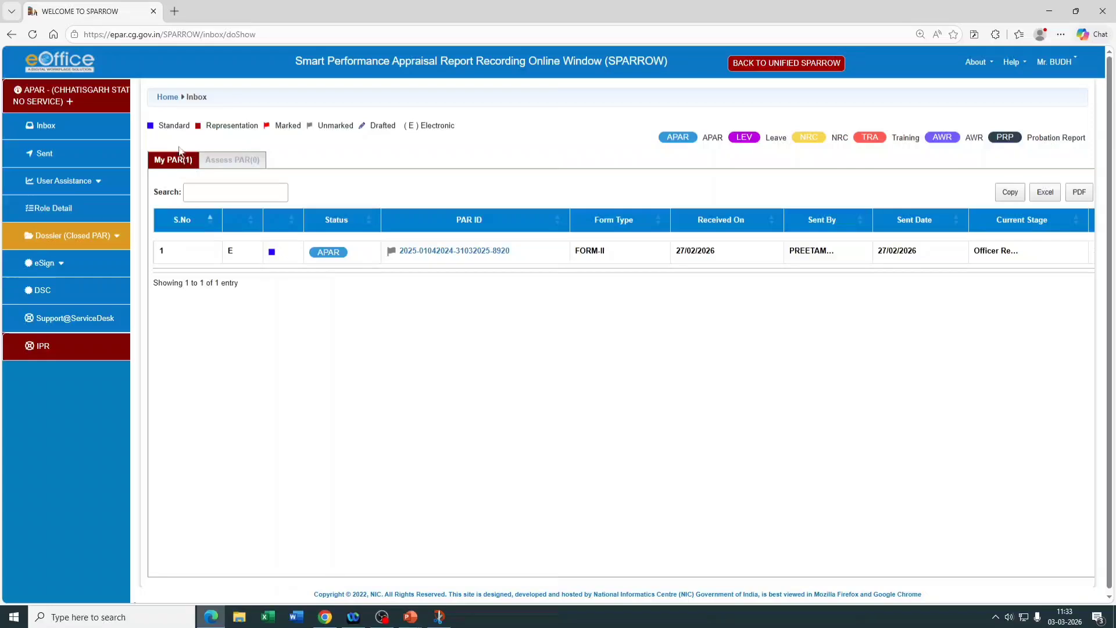
left_click(220, 166)
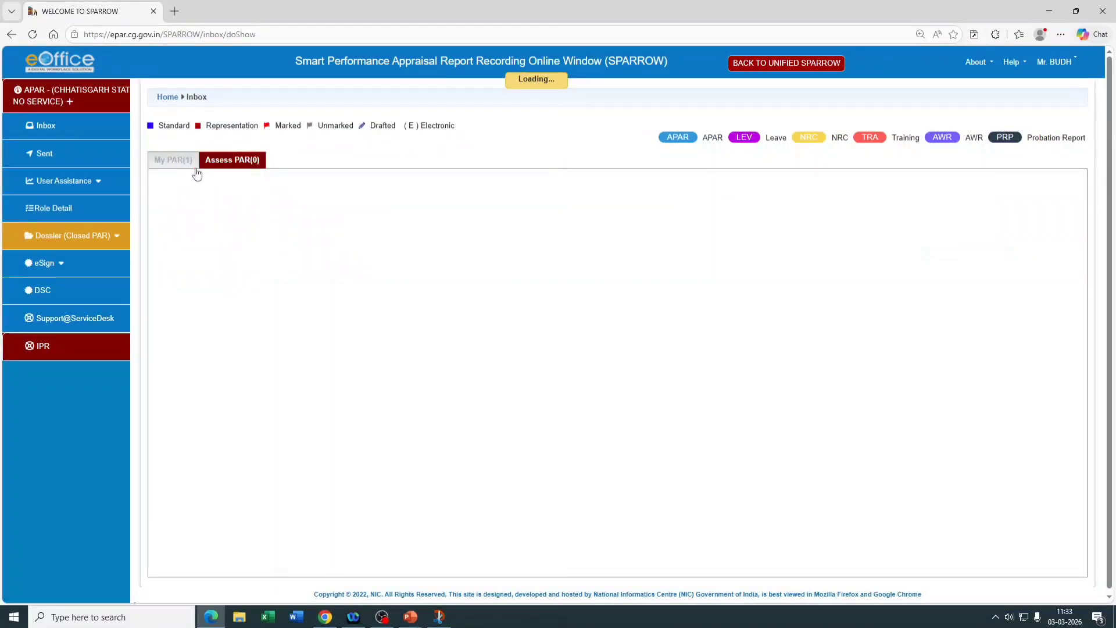
left_click(173, 167)
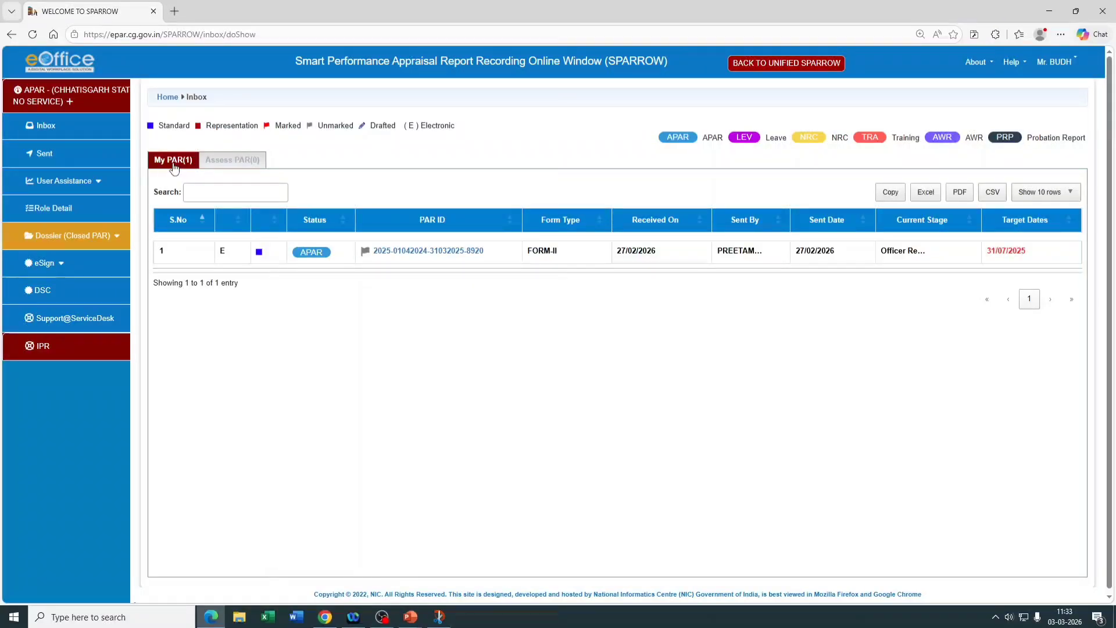
left_click(88, 125)
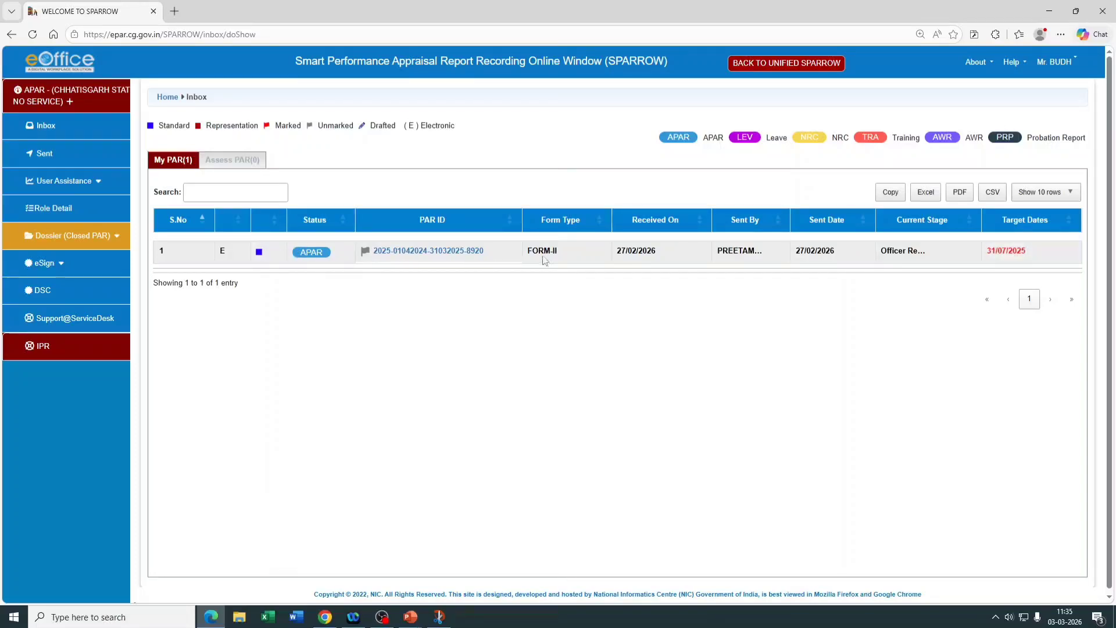
Open the FORM-II appraisal from the My PAR list and show its Basic Information section
left_click(407, 254)
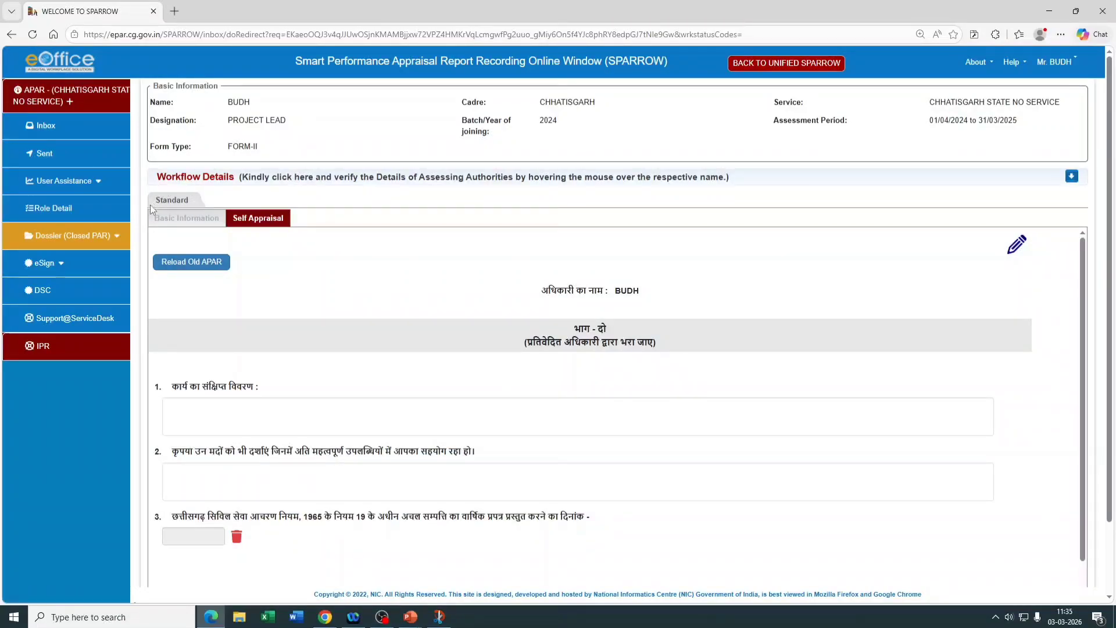
left_click(194, 226)
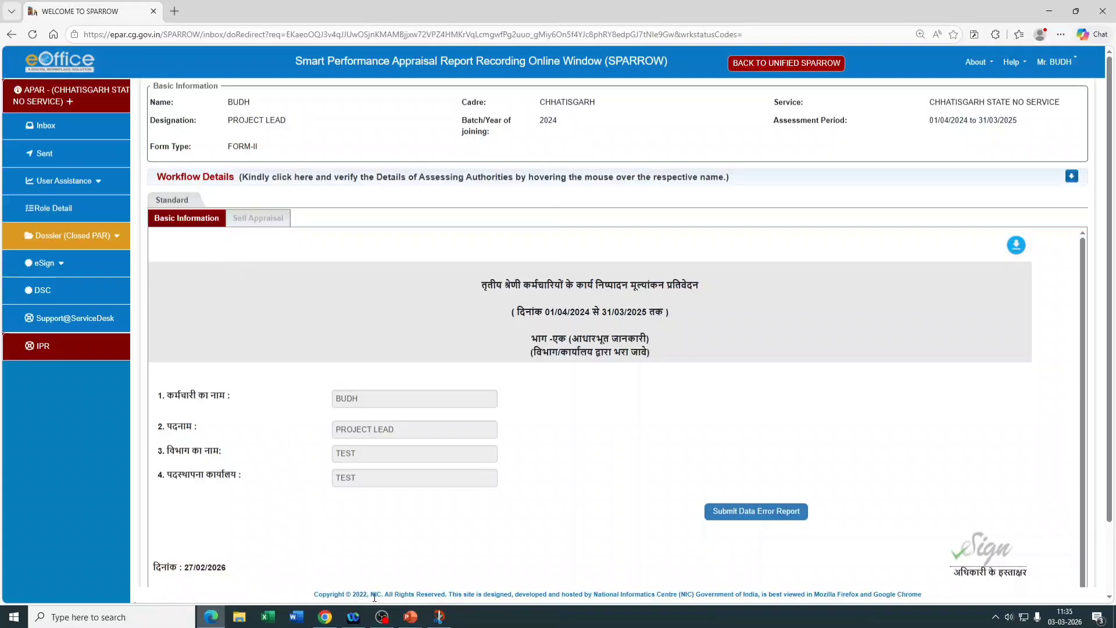
Switch to the SPARROW NEW PPT 15-12-2025 (1) presentation in PowerPoint and examine the slide explaining the Basic Information form
mouse_move(411, 617)
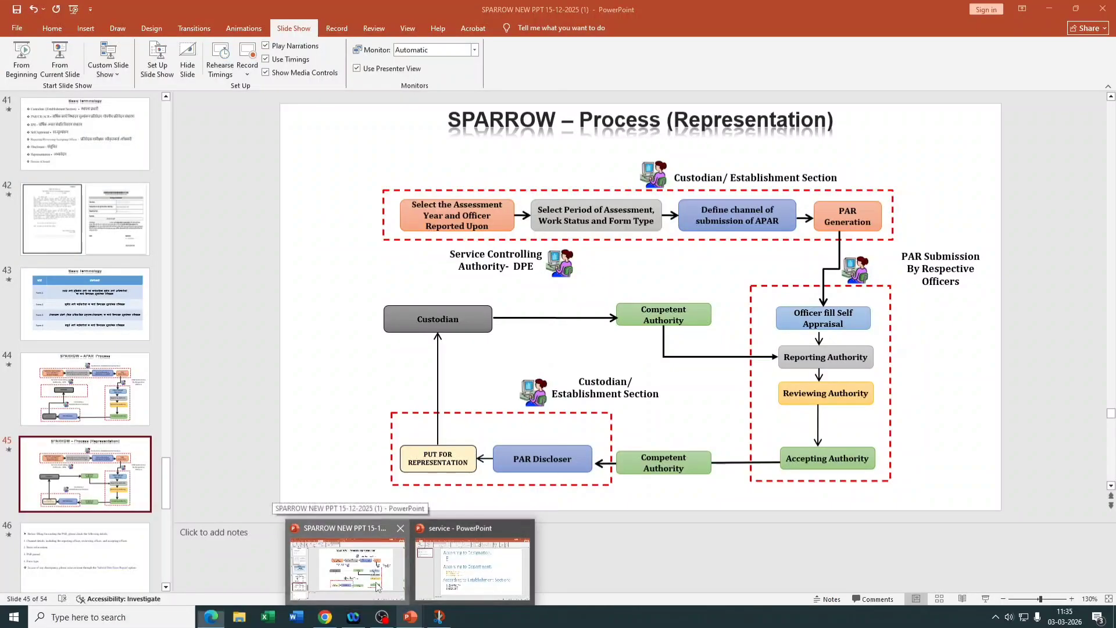
left_click(377, 586)
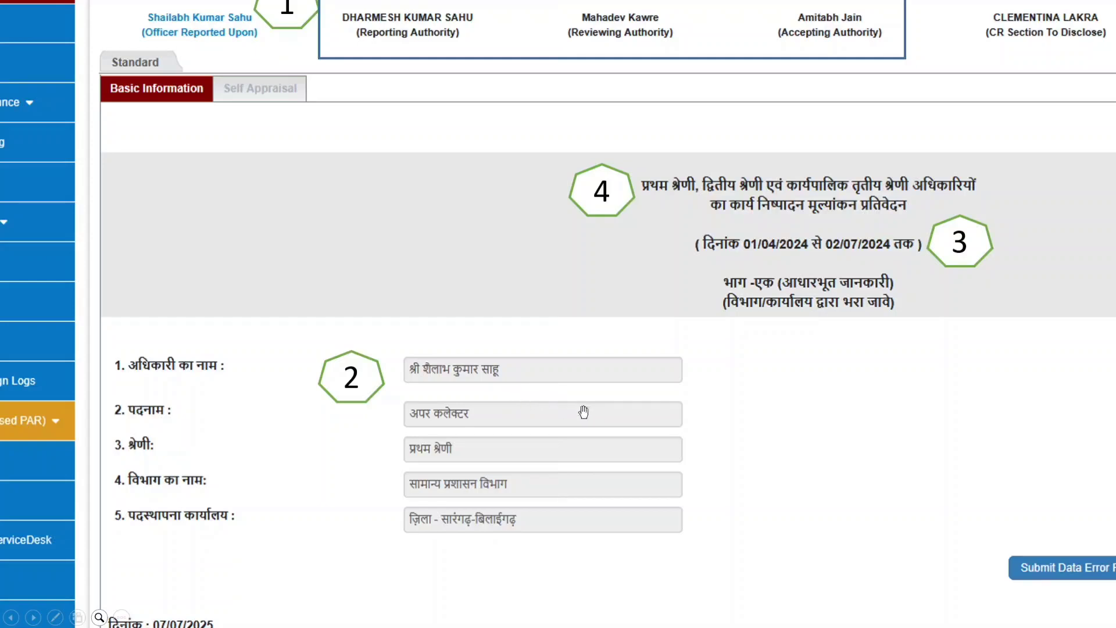
left_click_drag(583, 413, 385, 459)
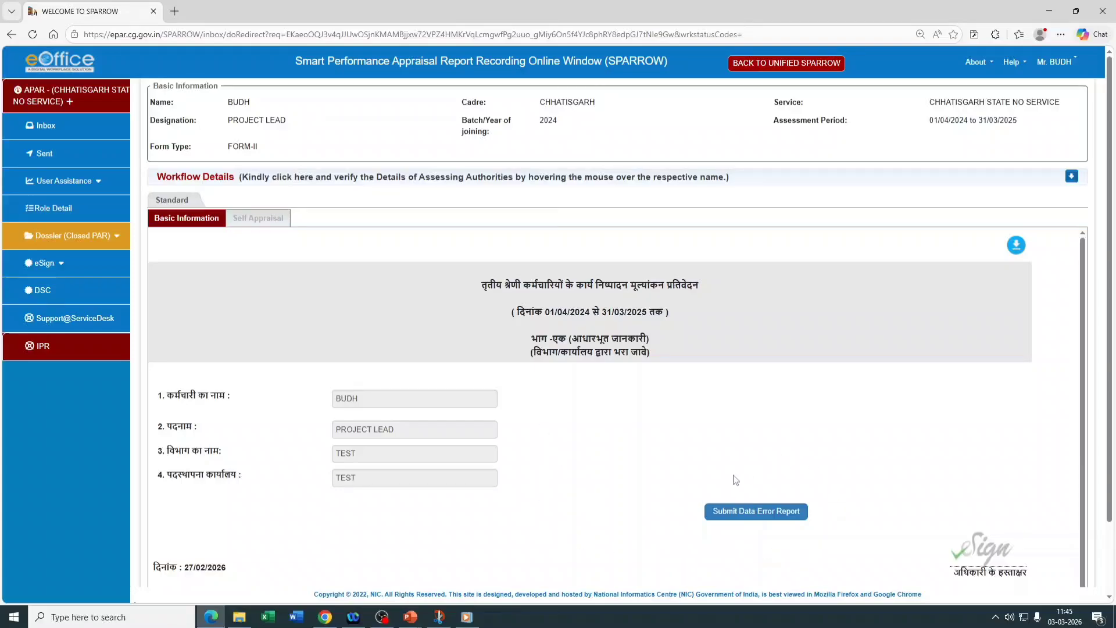
Open the data error report form, look at its remarks field, and close it without submitting
left_click(788, 515)
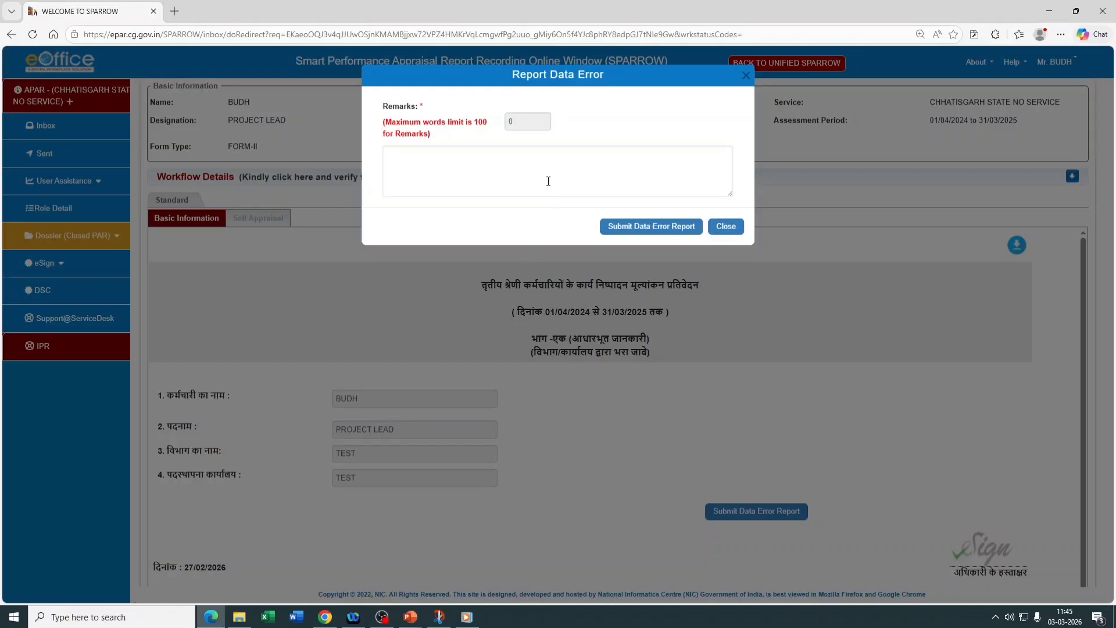
left_click(511, 178)
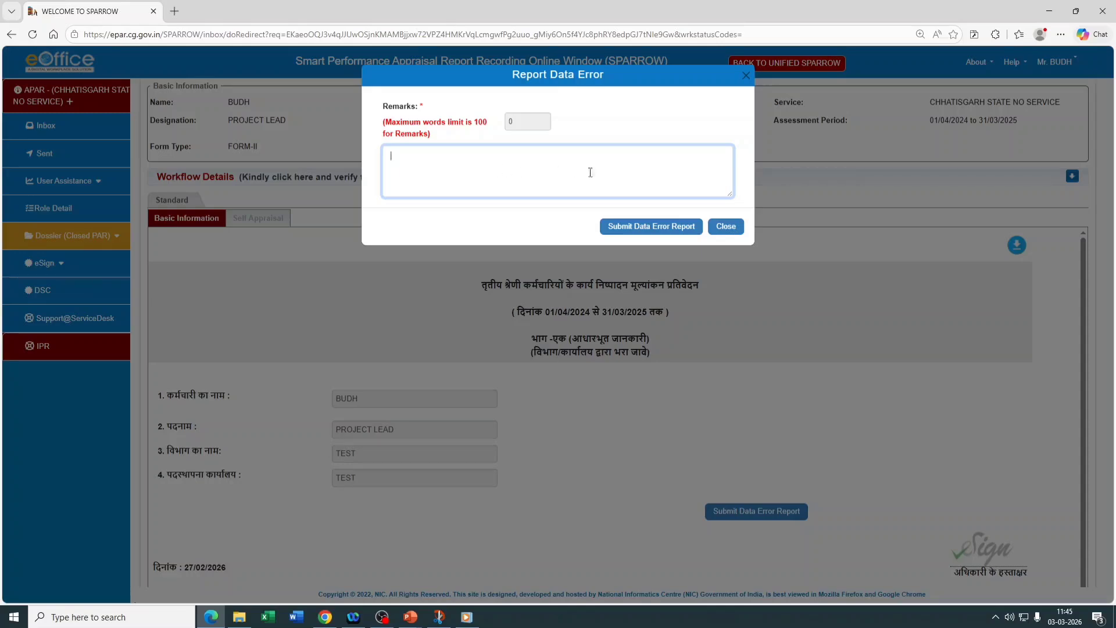
left_click(726, 227)
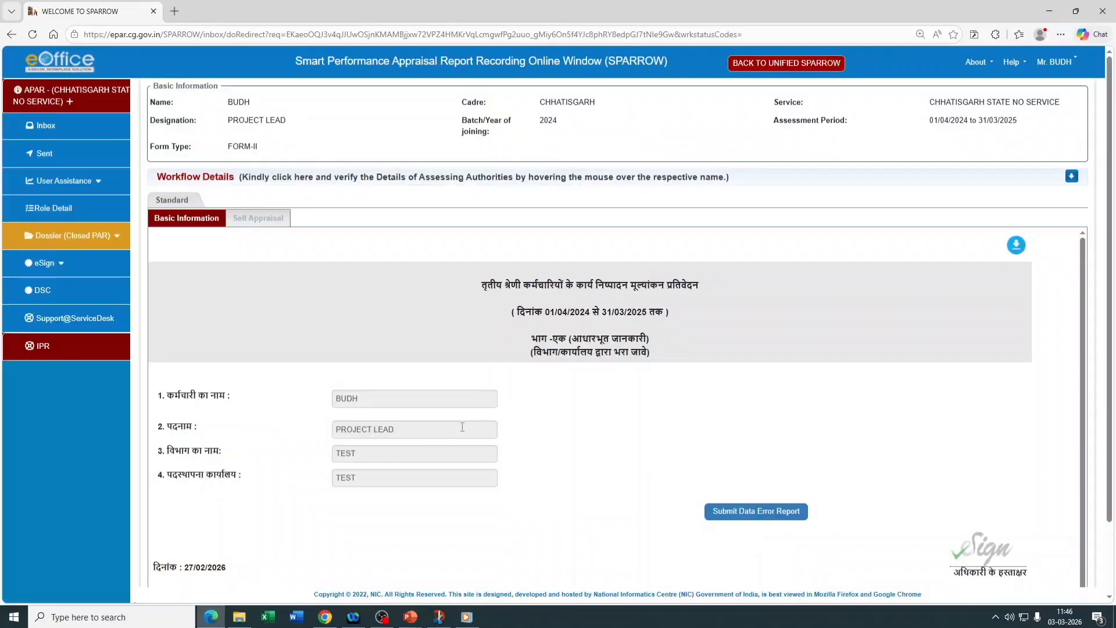
Review the employee's basic information and expand the workflow details to check the assessing authorities
scroll(445, 411, "down", 1)
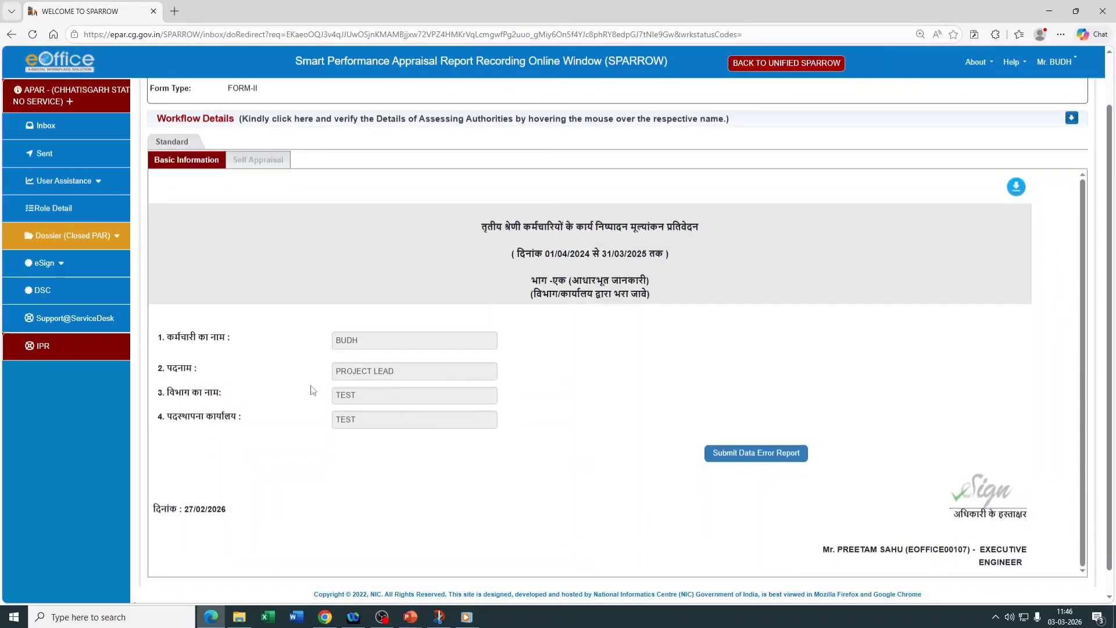
scroll(297, 393, "up", 1)
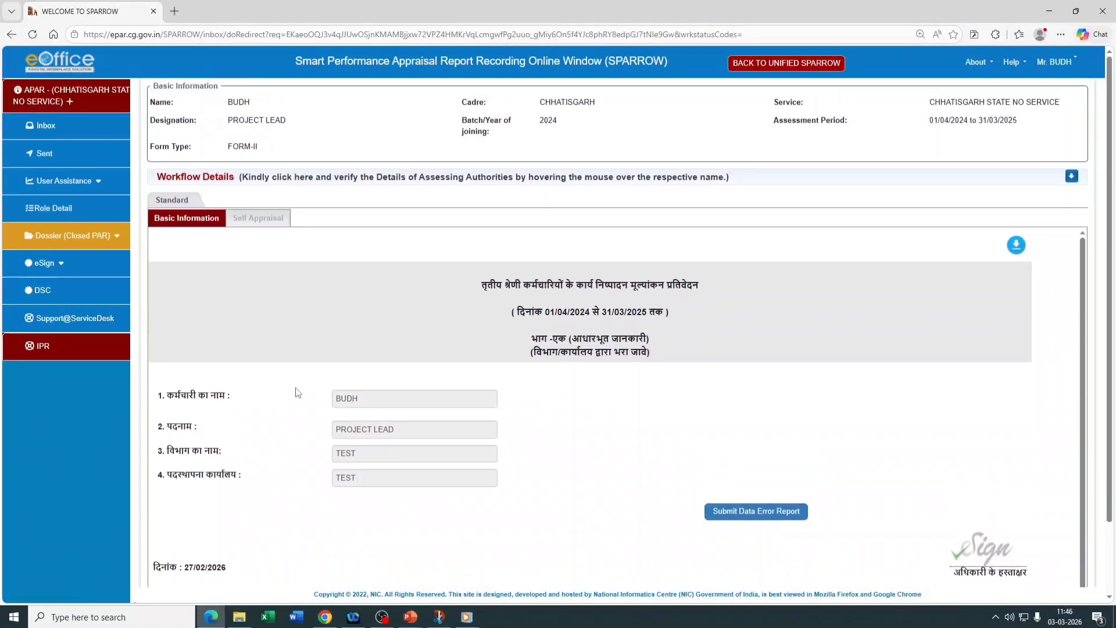
left_click(1069, 179)
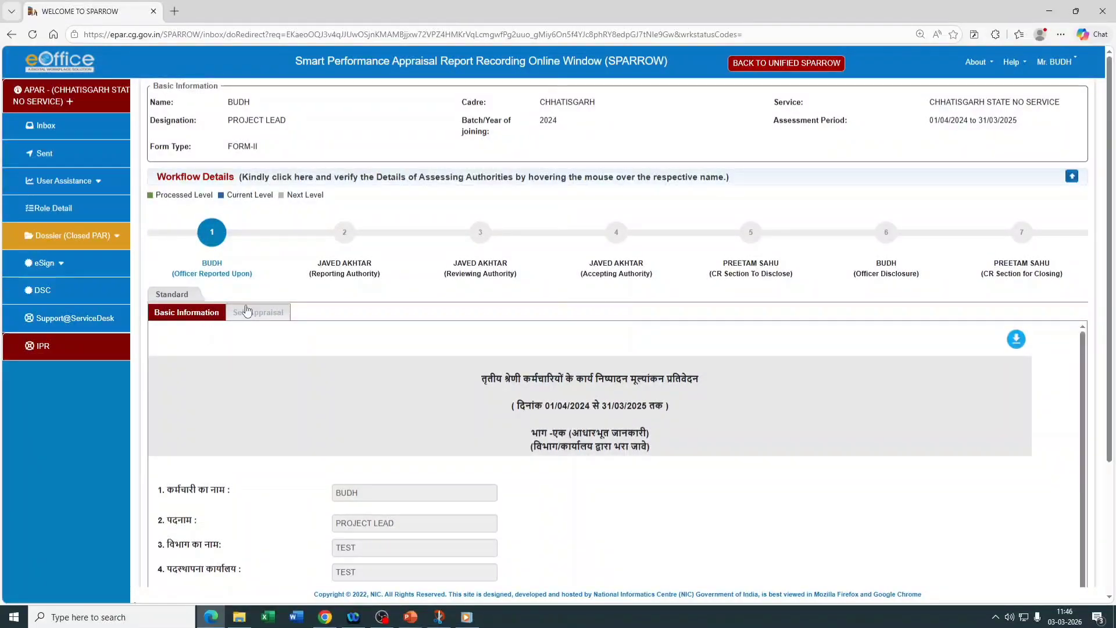
Fill in the self appraisal with work description "FOR TESTING PURPOSE", achievements "PURPOSE" and property return date 03/03/2026
left_click(270, 321)
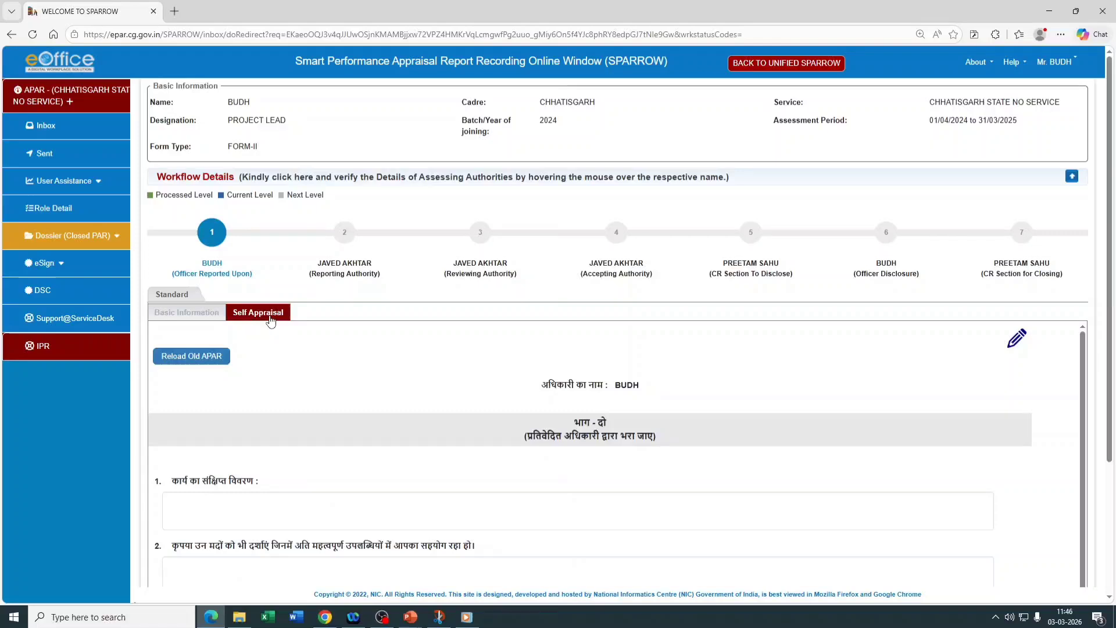
scroll(310, 377, "down", 1)
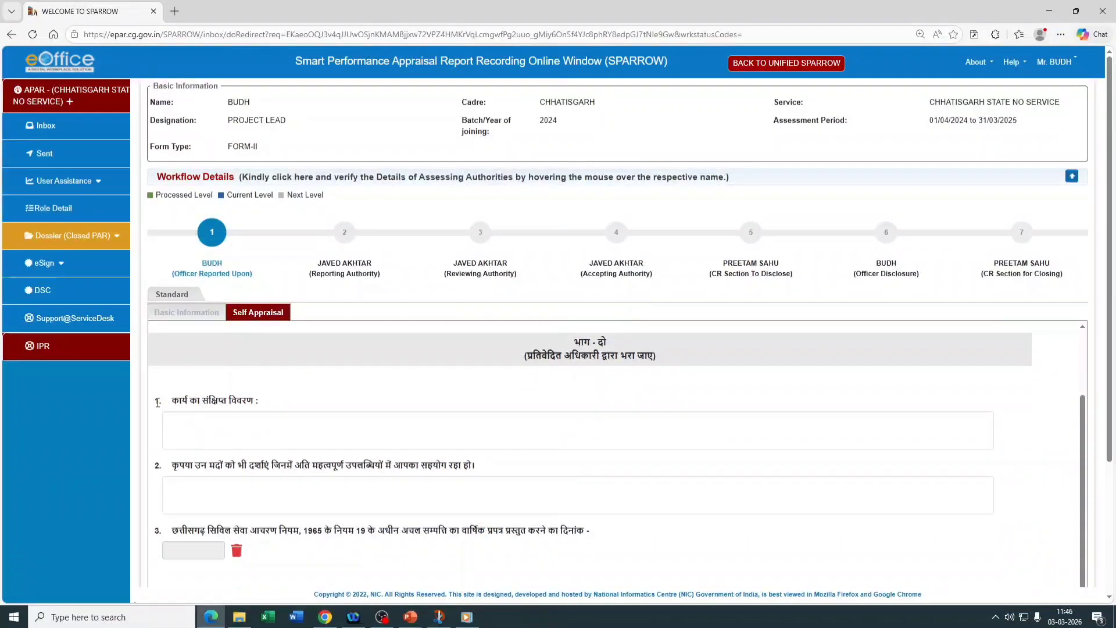
left_click_drag(164, 399, 256, 401)
left_click(248, 428)
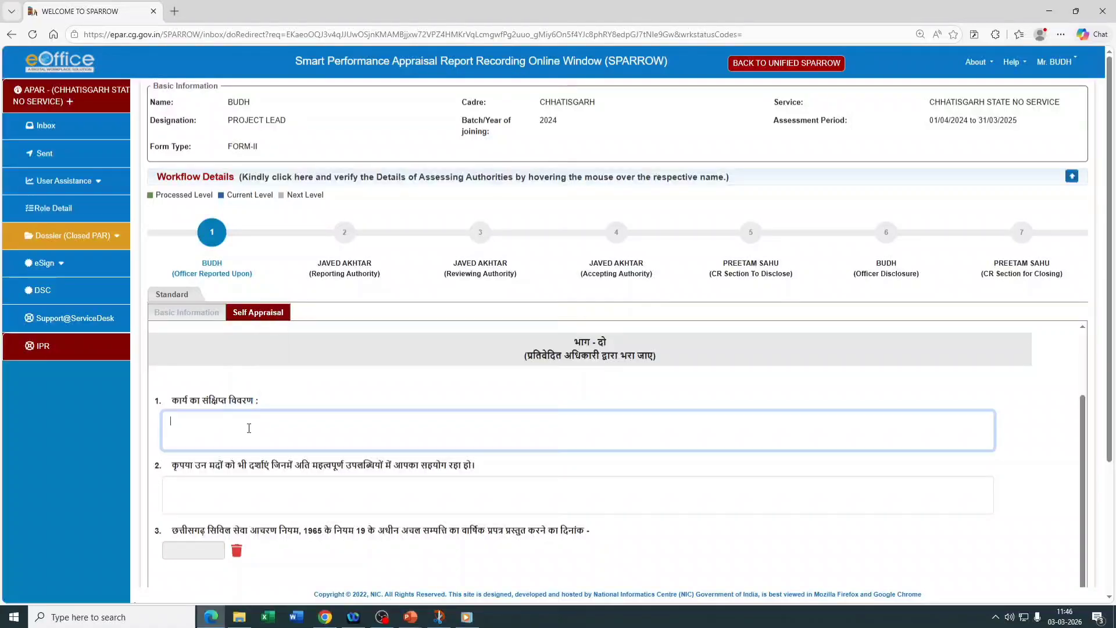
scroll(248, 431, "down", 2)
left_click(226, 384)
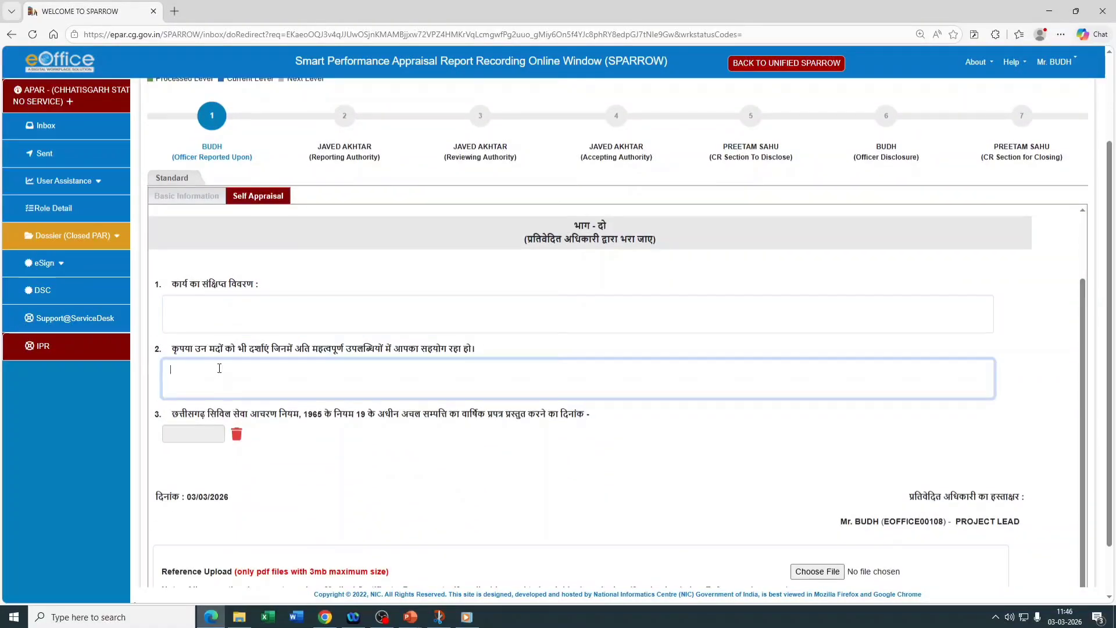
left_click(203, 307)
left_click(220, 370)
left_click(227, 322)
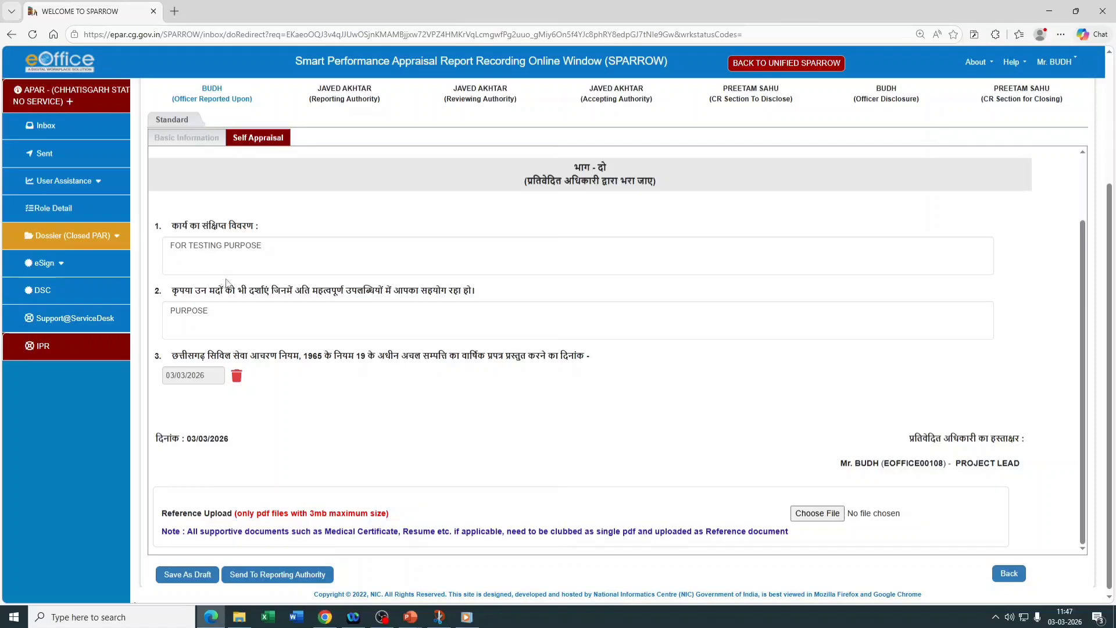
Check the reference upload section and its file selection, and cancel without choosing a file
scroll(1029, 401, "down", 1)
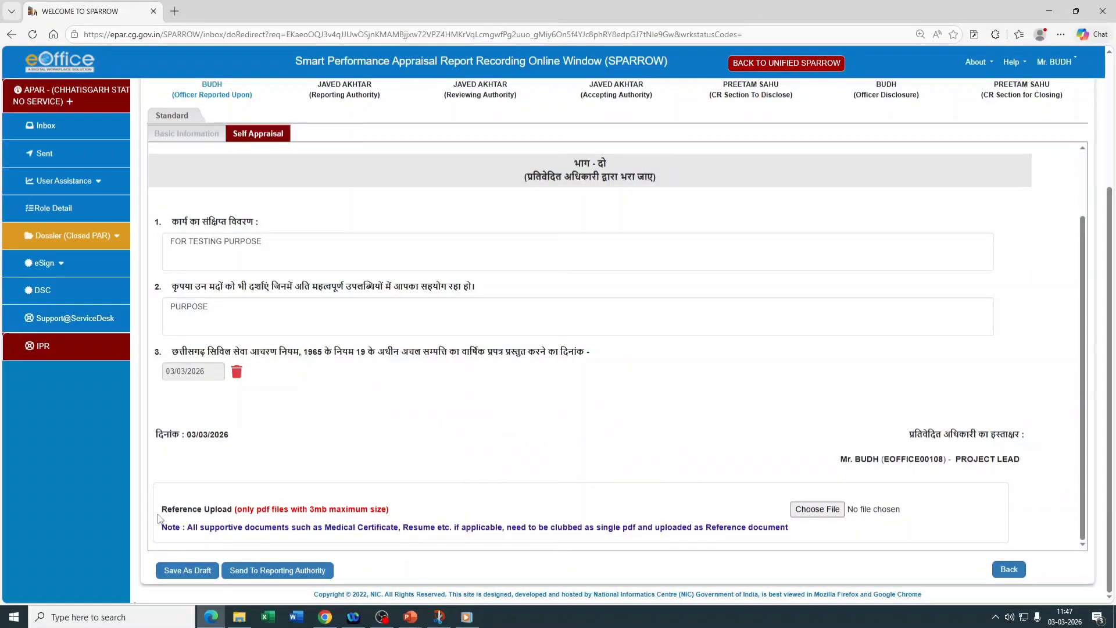
left_click_drag(158, 510, 234, 510)
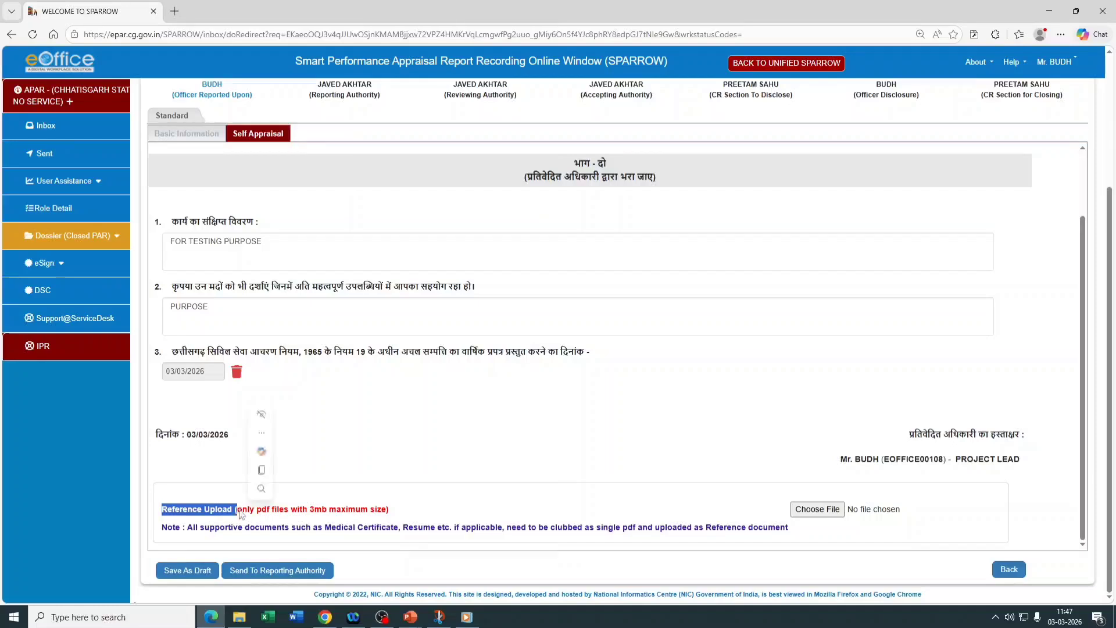
left_click(490, 498)
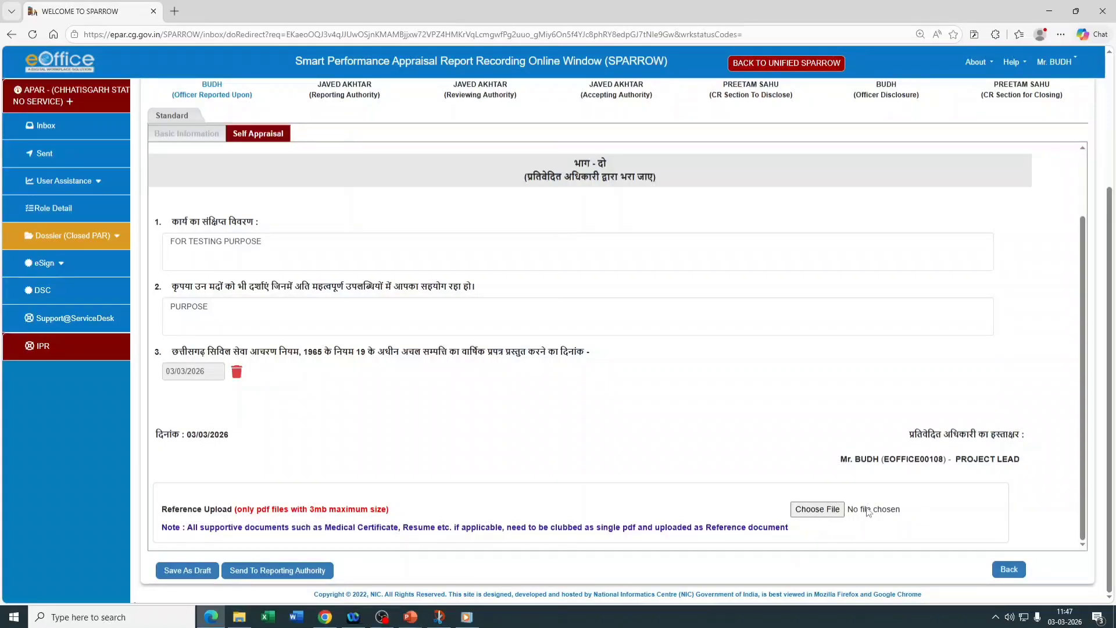
left_click(818, 509)
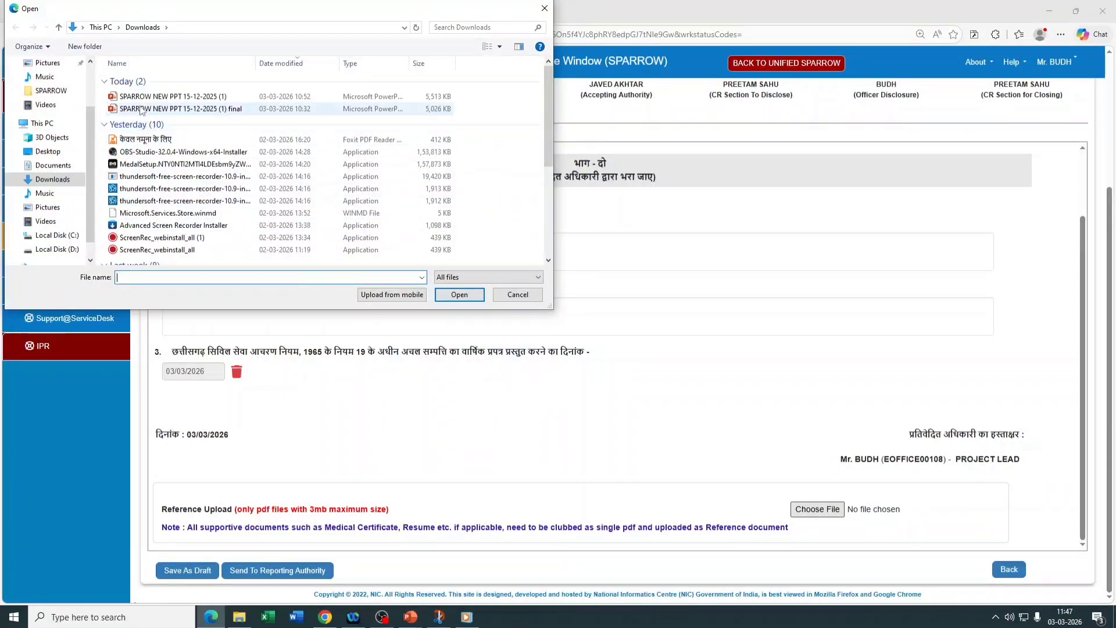
left_click(500, 298)
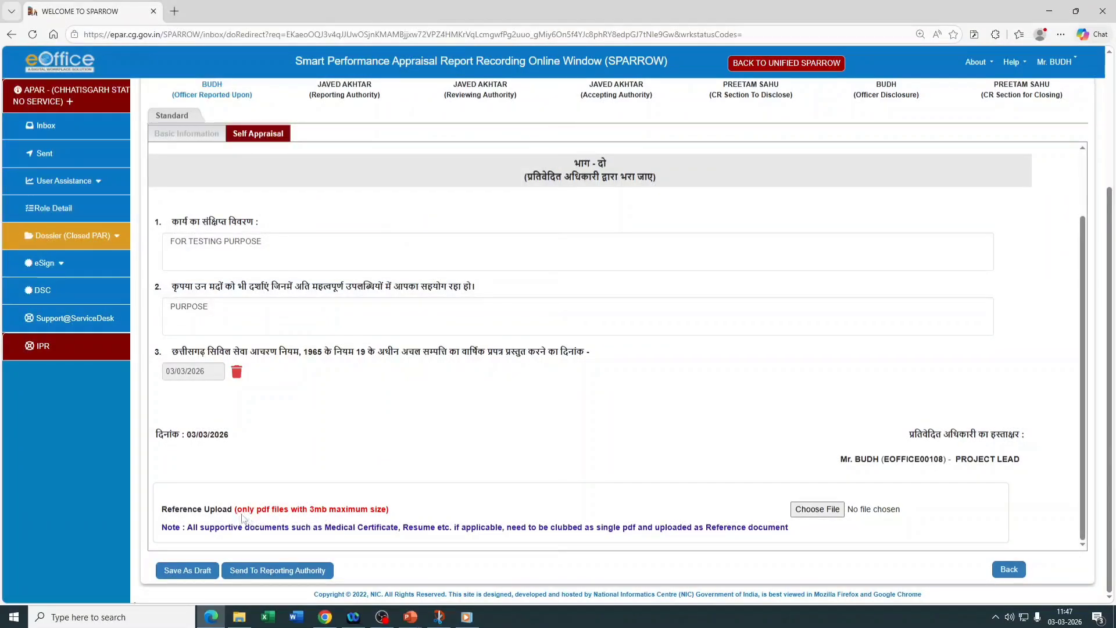
Check the reference file restrictions and save the self appraisal as a draft
left_click_drag(238, 512, 388, 513)
left_click(415, 514)
left_click(184, 575)
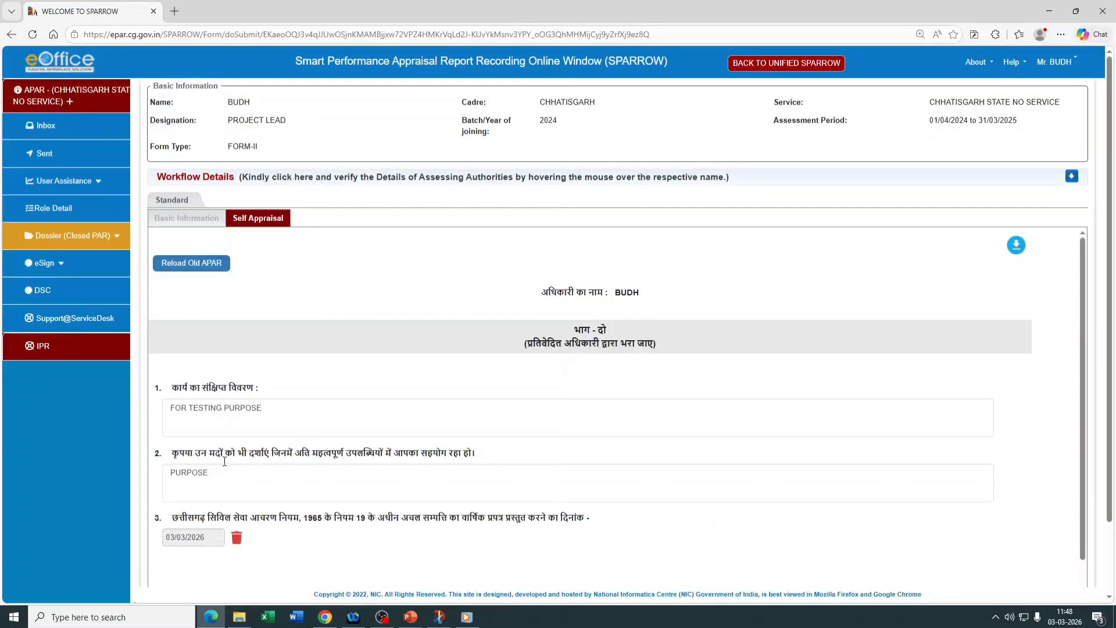
Reopen the drafted FORM-II appraisal from the inbox and review its saved self-appraisal entries
left_click(65, 134)
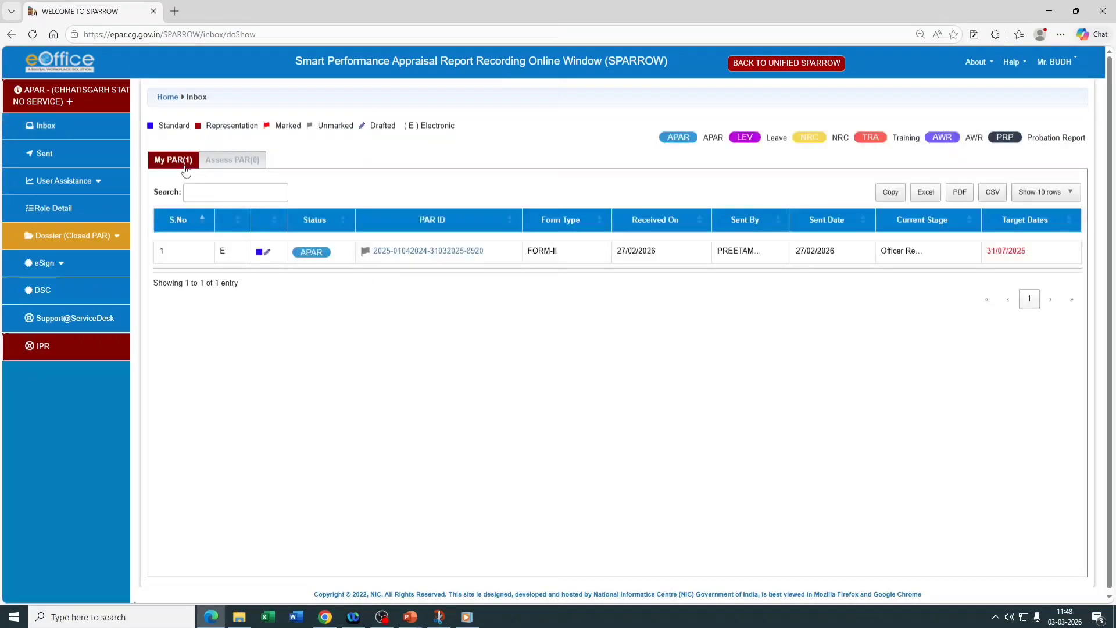
left_click(405, 253)
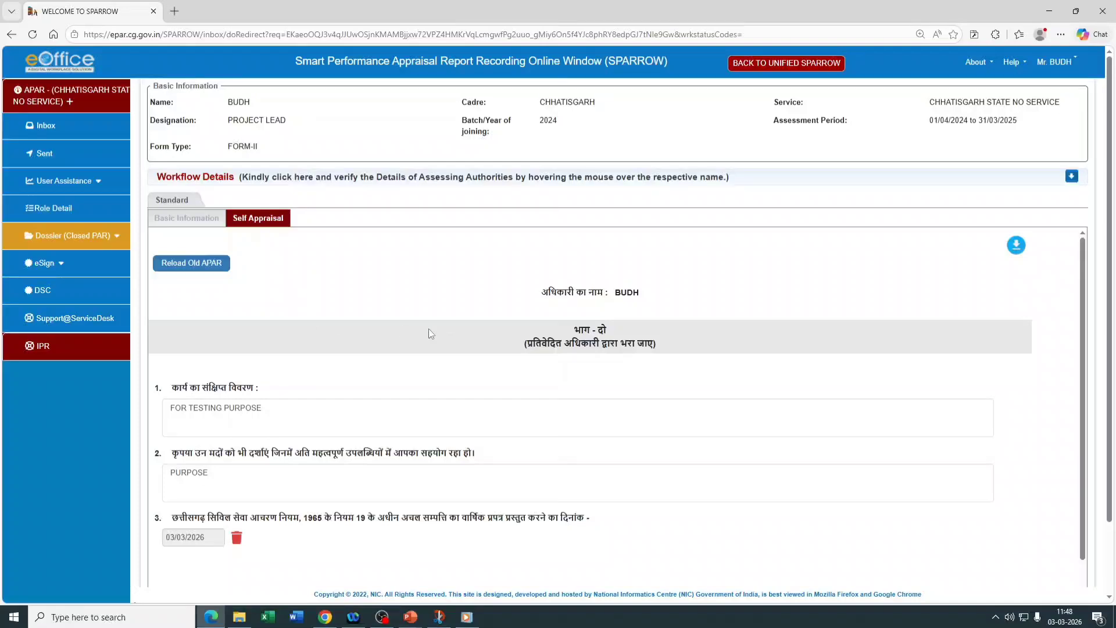
scroll(343, 334, "down", 2)
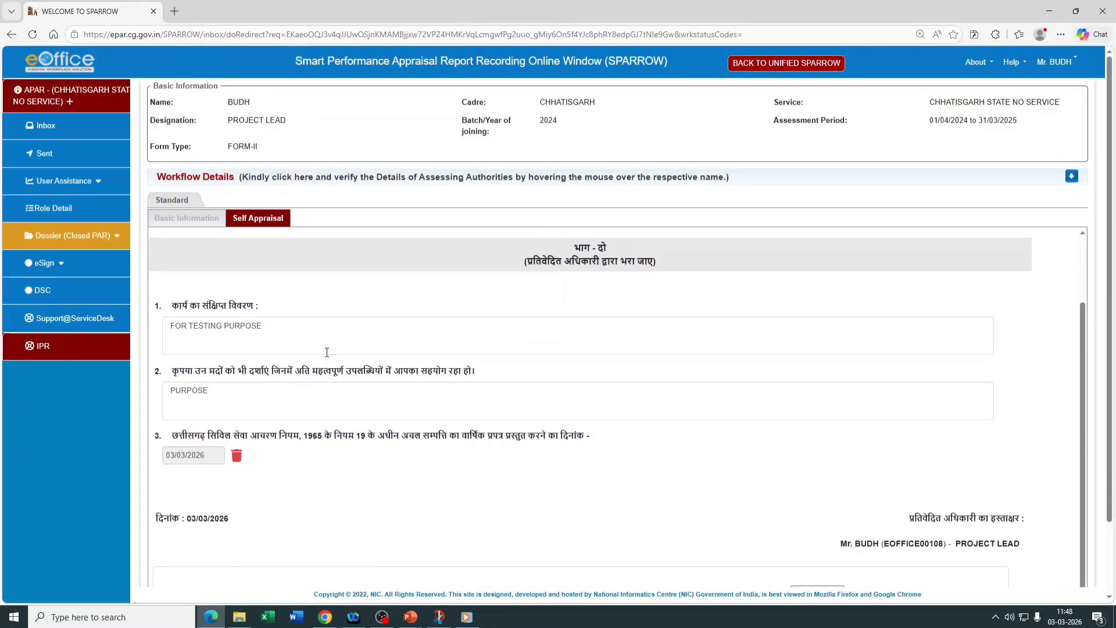
left_click(260, 398)
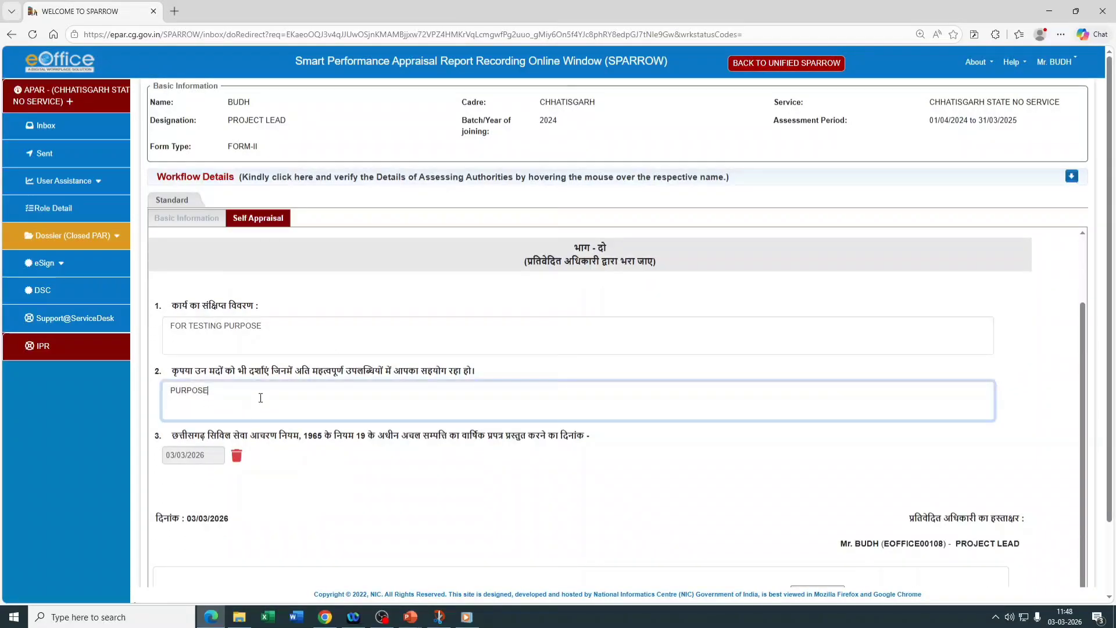
scroll(274, 431, "down", 2)
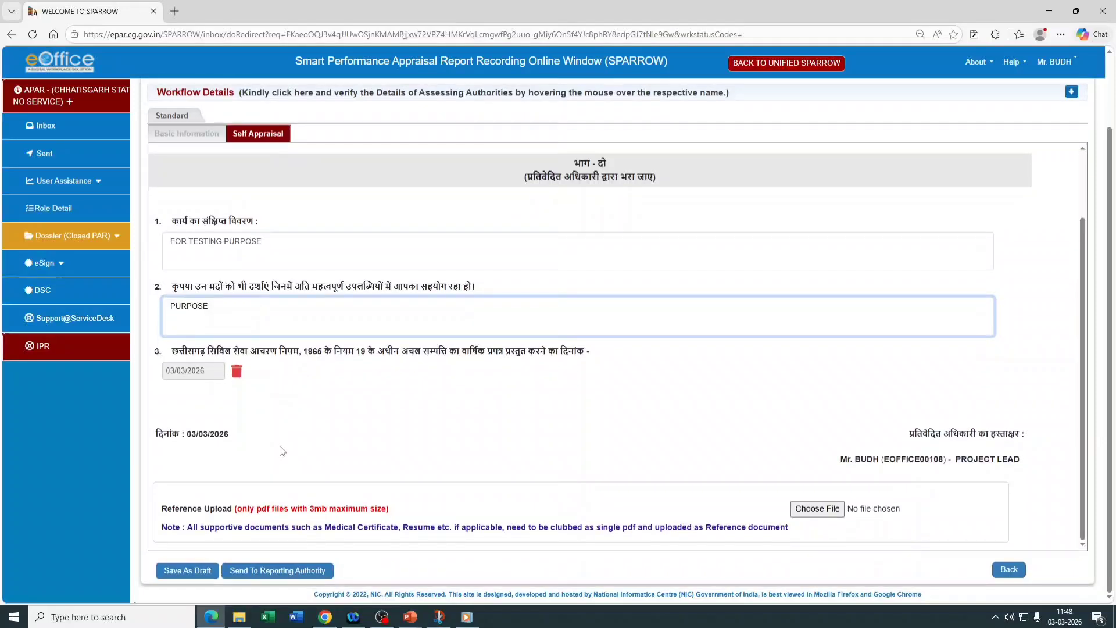
scroll(283, 449, "up", 2)
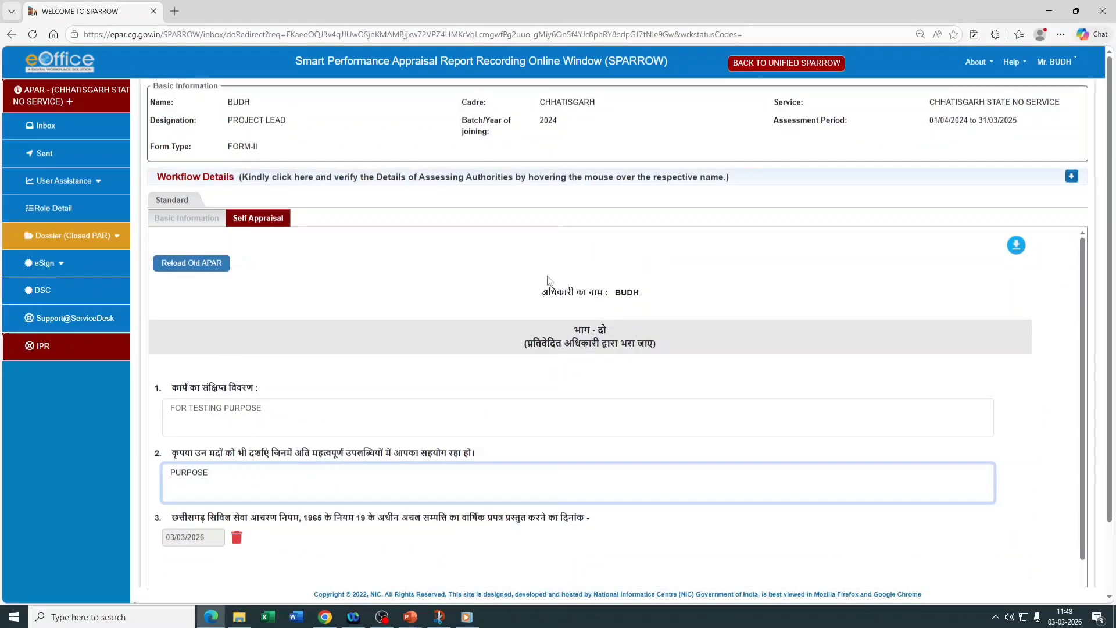
Open the PDF version of the self-appraisal draft and view it in a maximized window
left_click(1021, 254)
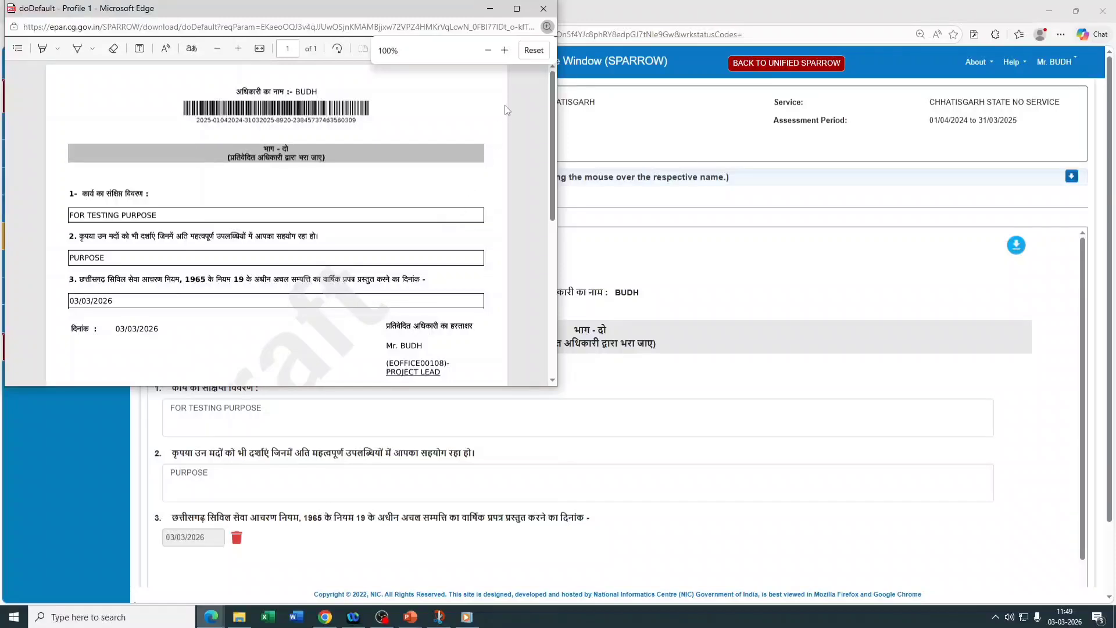
left_click(516, 8)
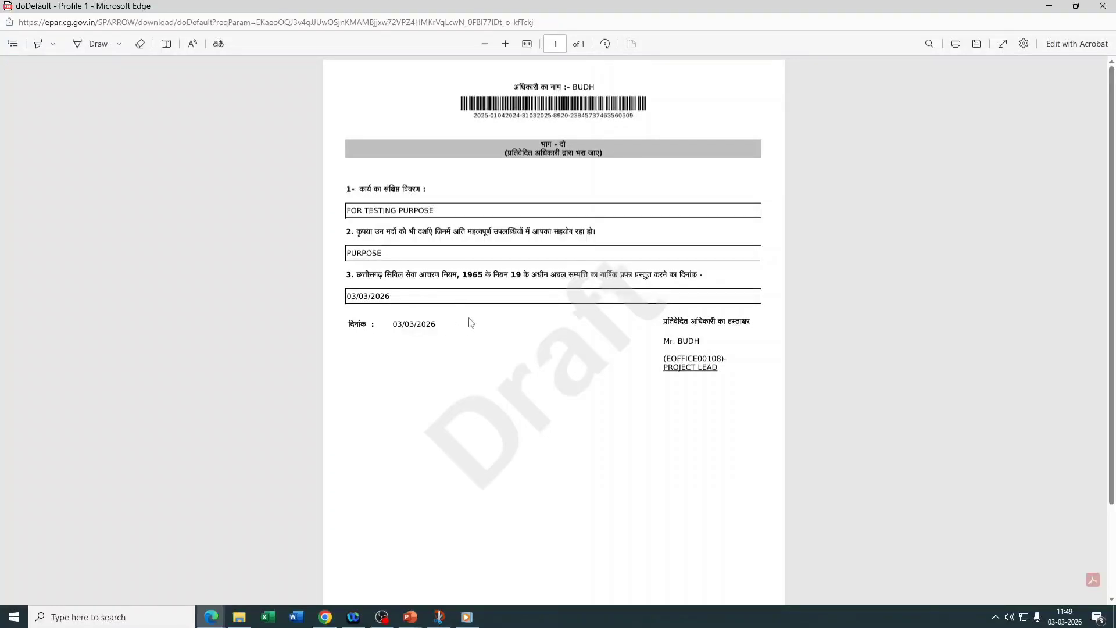
Review the full PDF draft of the self-appraisal and close its window
scroll(471, 323, "down", 2)
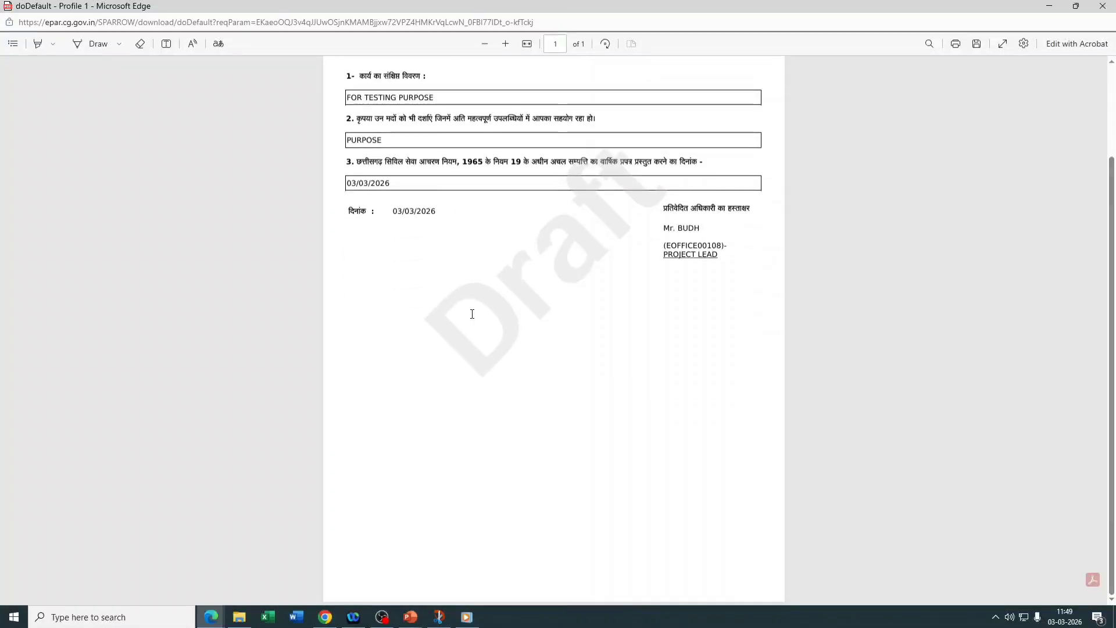
scroll(471, 315, "up", 2)
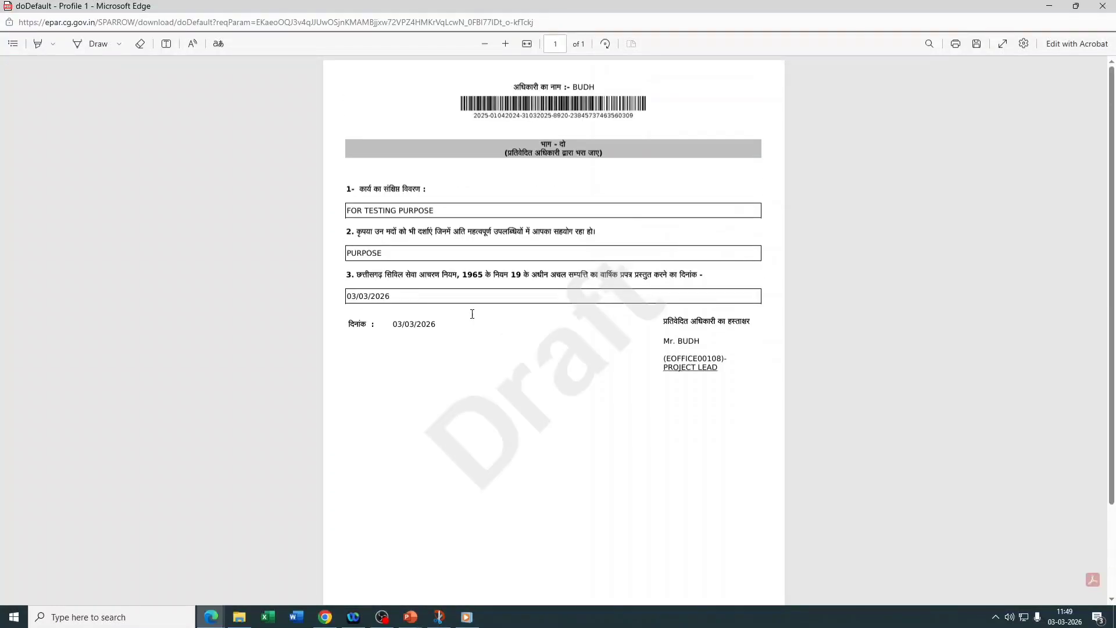
left_click(1101, 7)
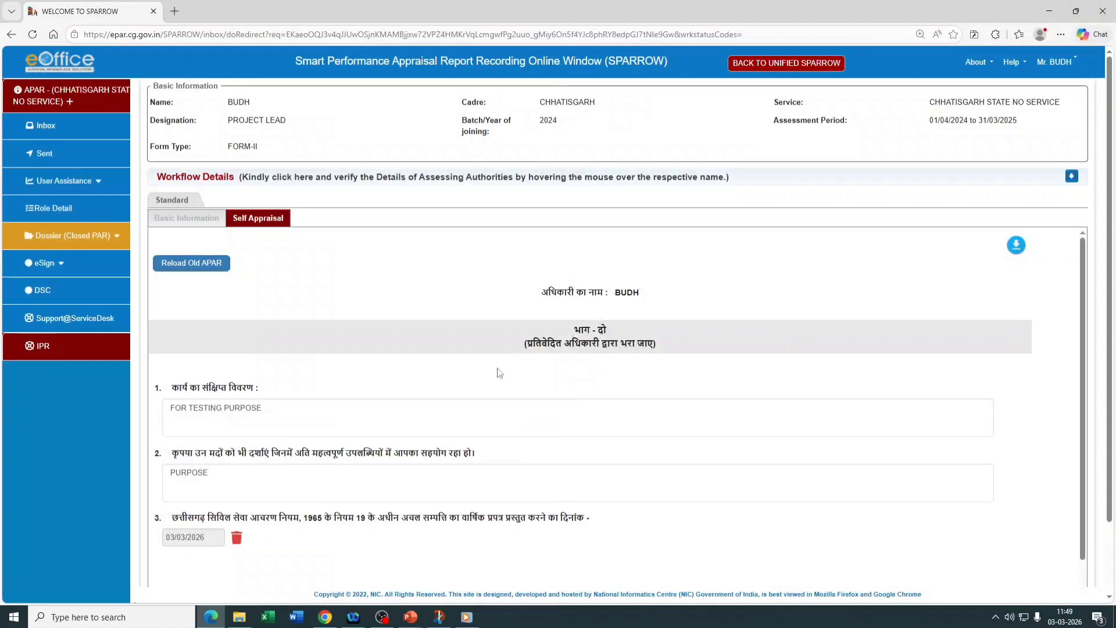
Submit the self-appraisal to the reporting authority and try to sign it with eHastakshar (eSign), dismissing the registration notice
scroll(499, 372, "down", 3)
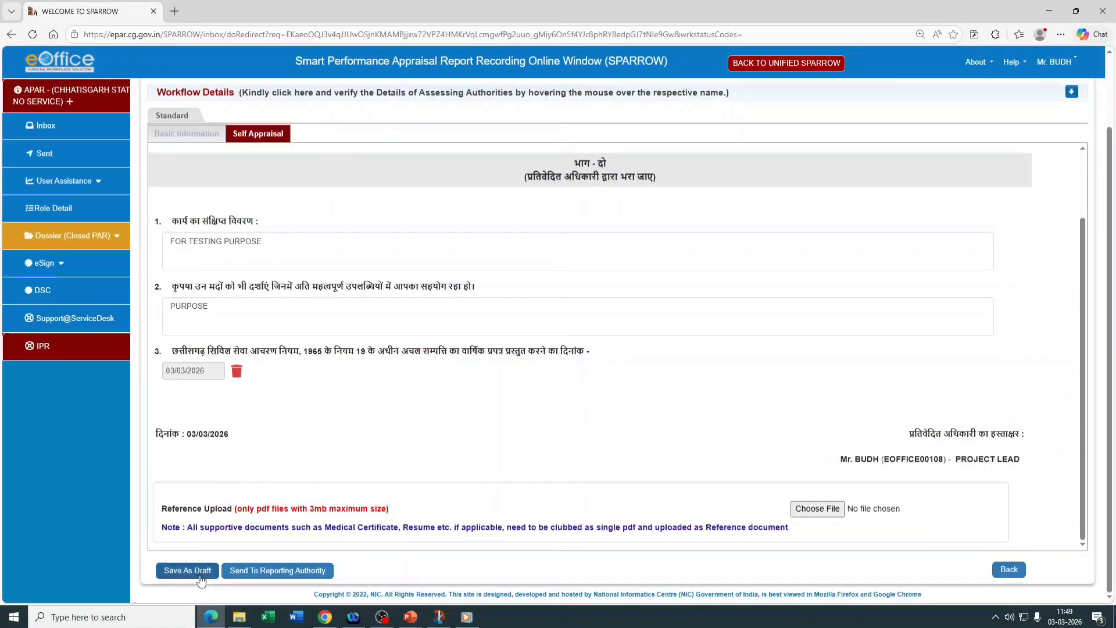
left_click(288, 571)
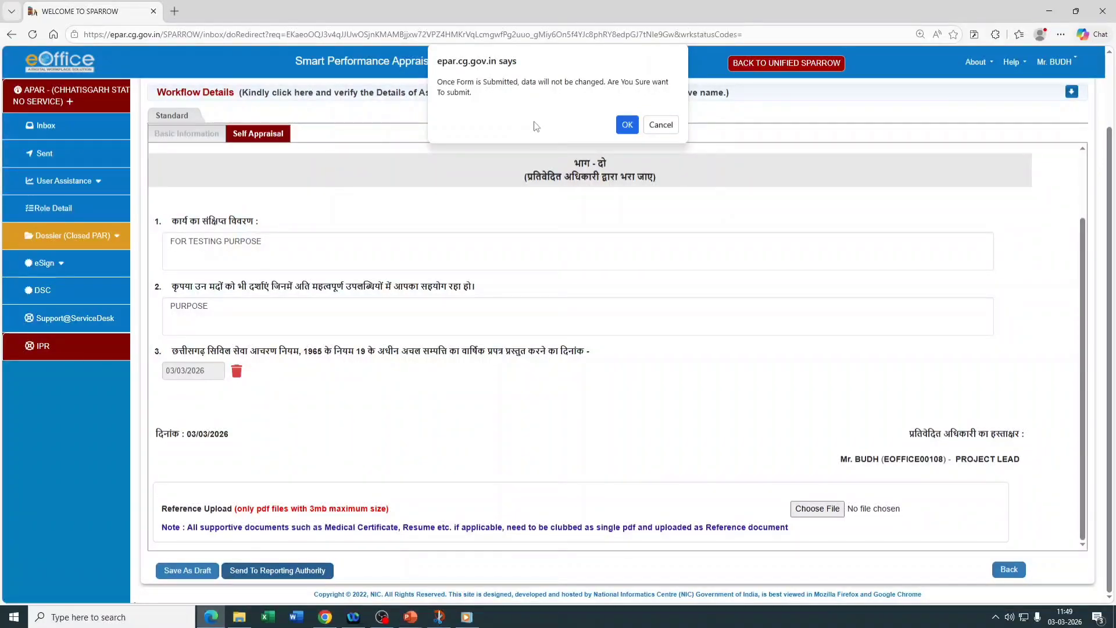
left_click(627, 125)
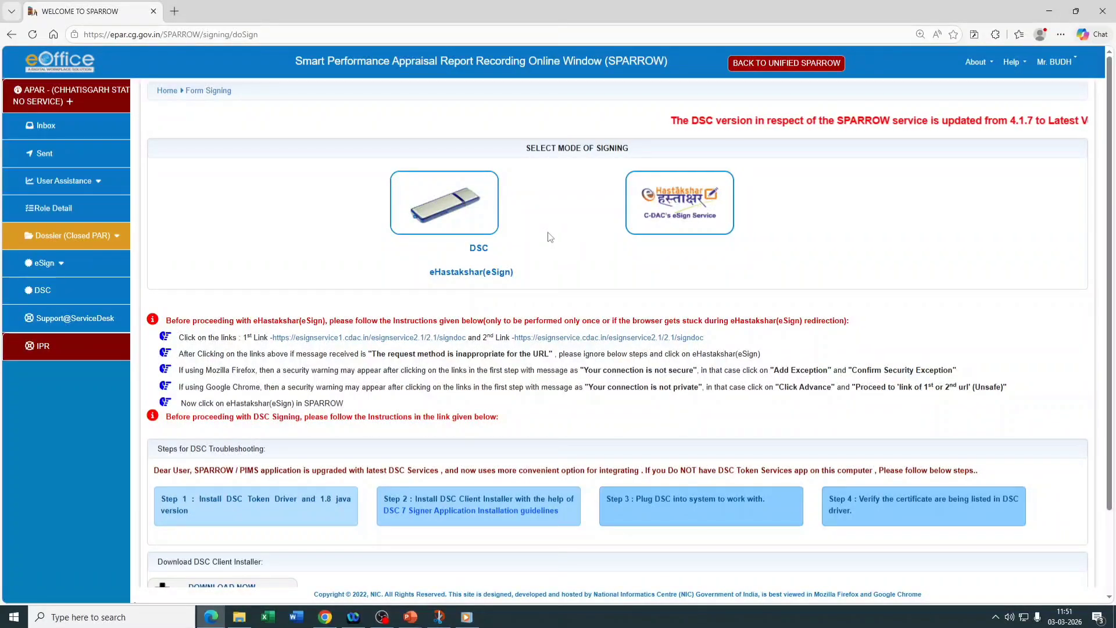
left_click(688, 218)
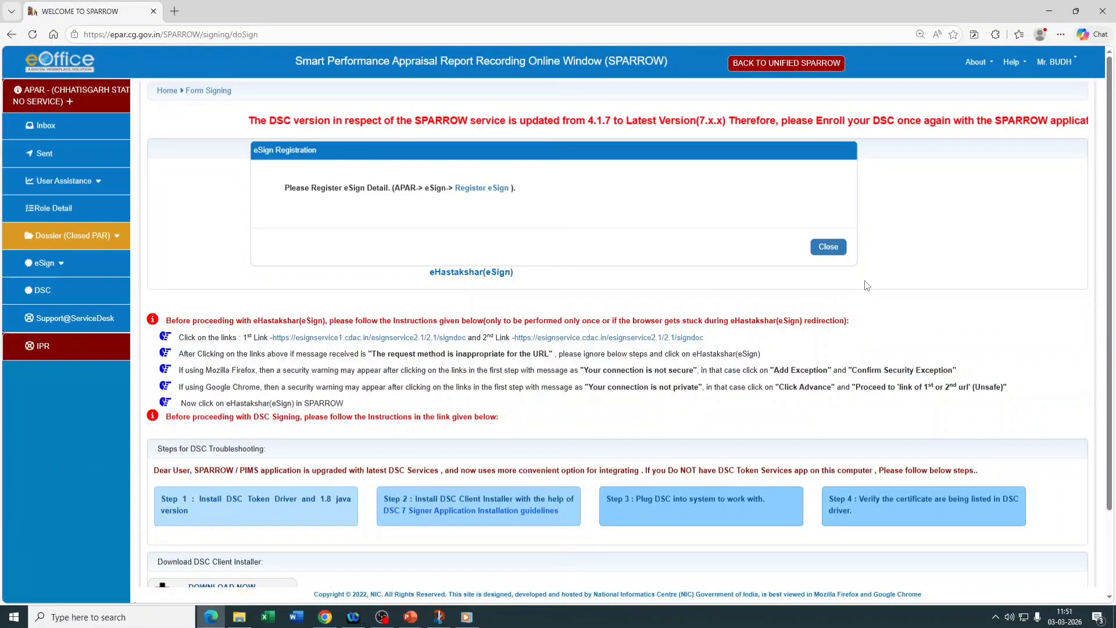
left_click(828, 247)
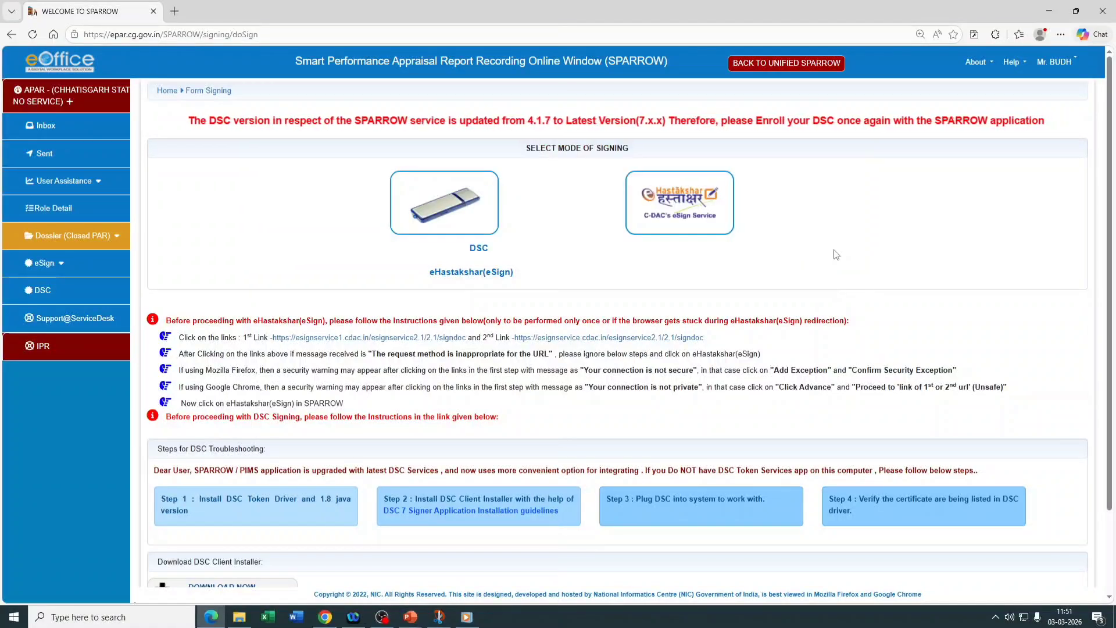
Start registering the eSign UID token with OTP authentication, accepting both the UID token and authentication consents
left_click(63, 268)
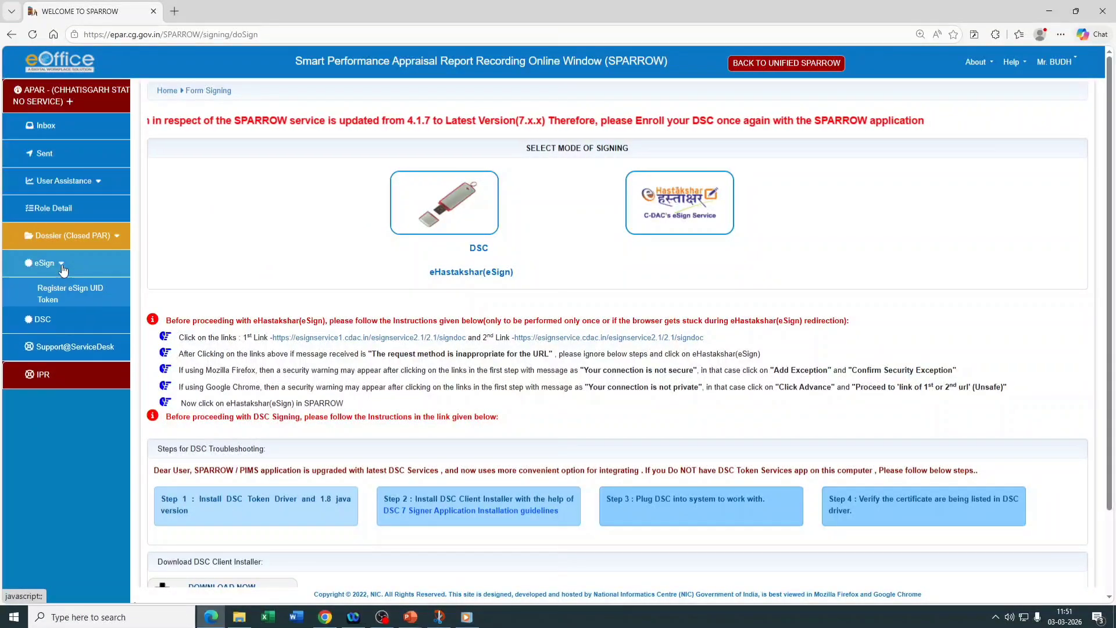
left_click(77, 299)
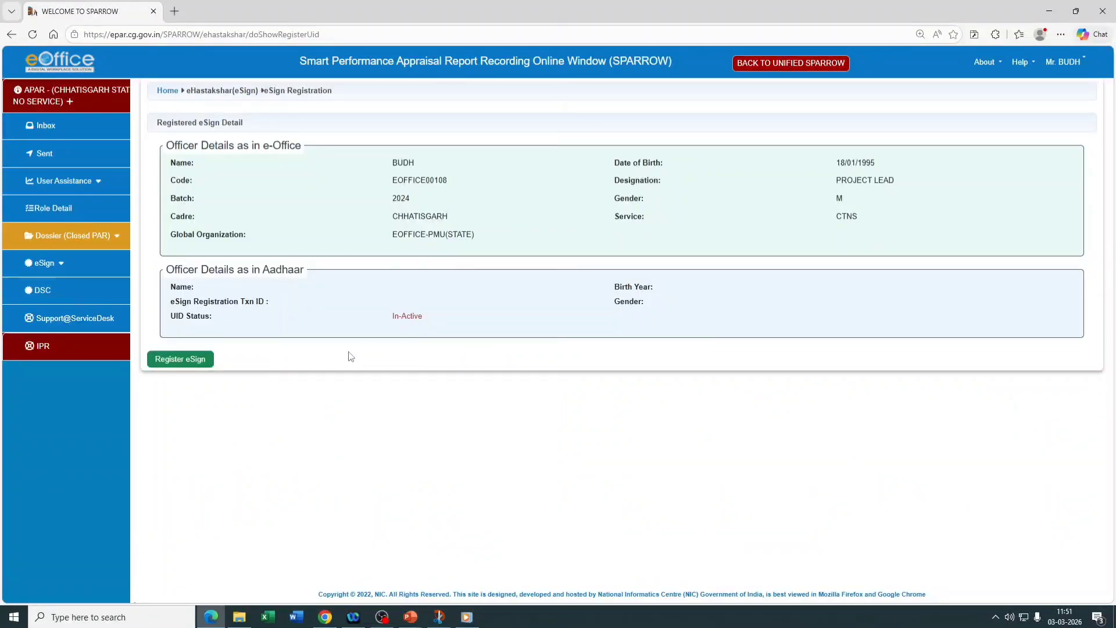
left_click(201, 363)
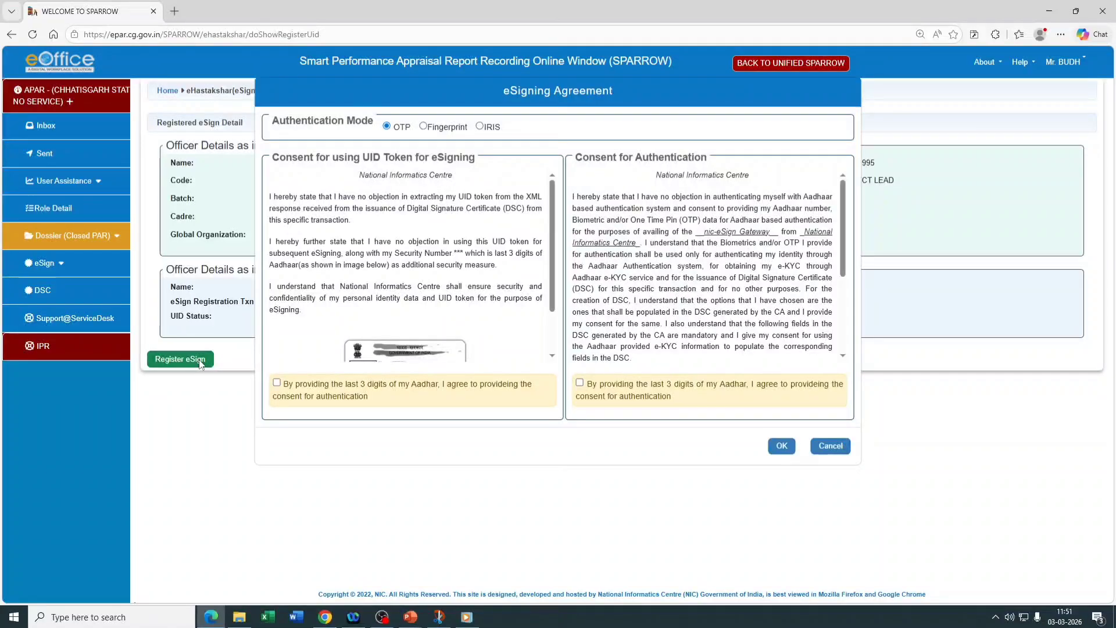
left_click(277, 383)
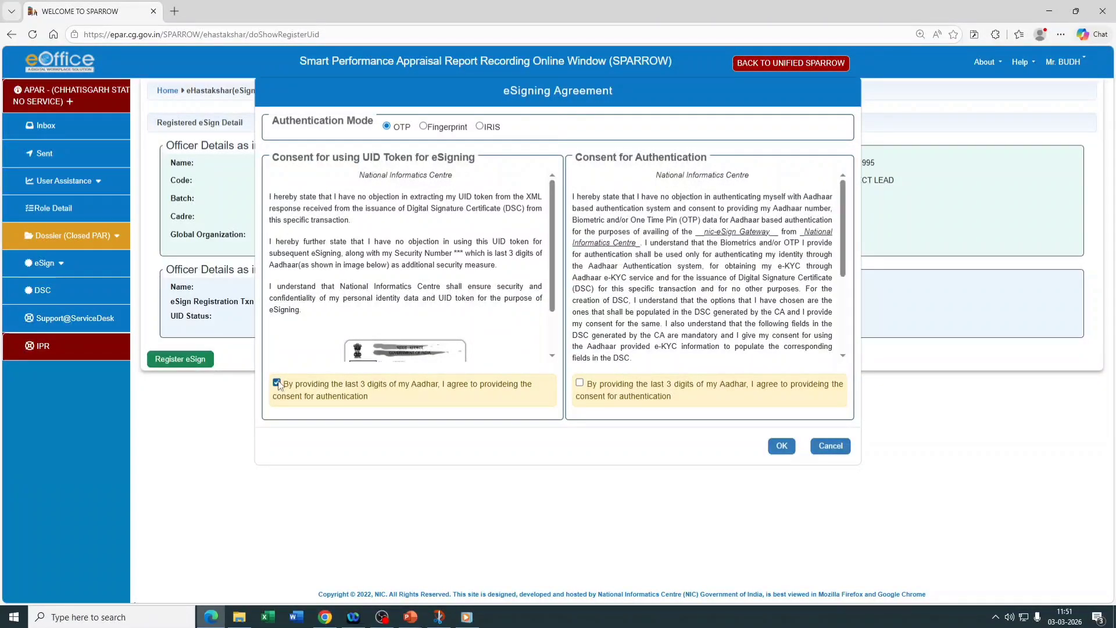
left_click(580, 383)
left_click(782, 446)
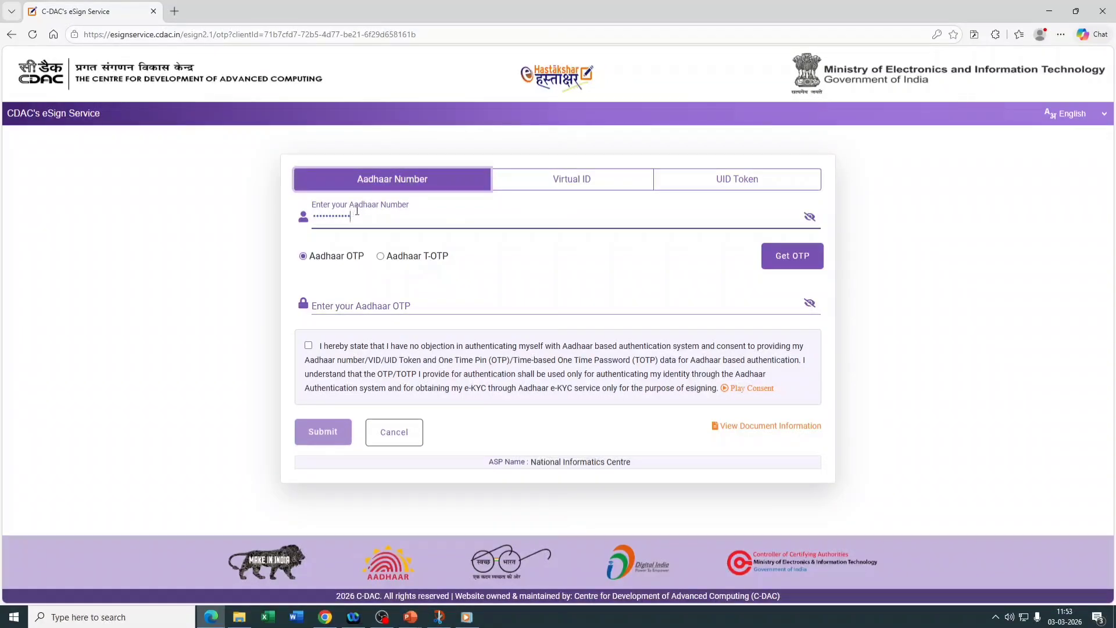
Request an Aadhaar OTP, enter the code and submit it to complete the eSign registration, without saving the password in the browser
left_click(794, 257)
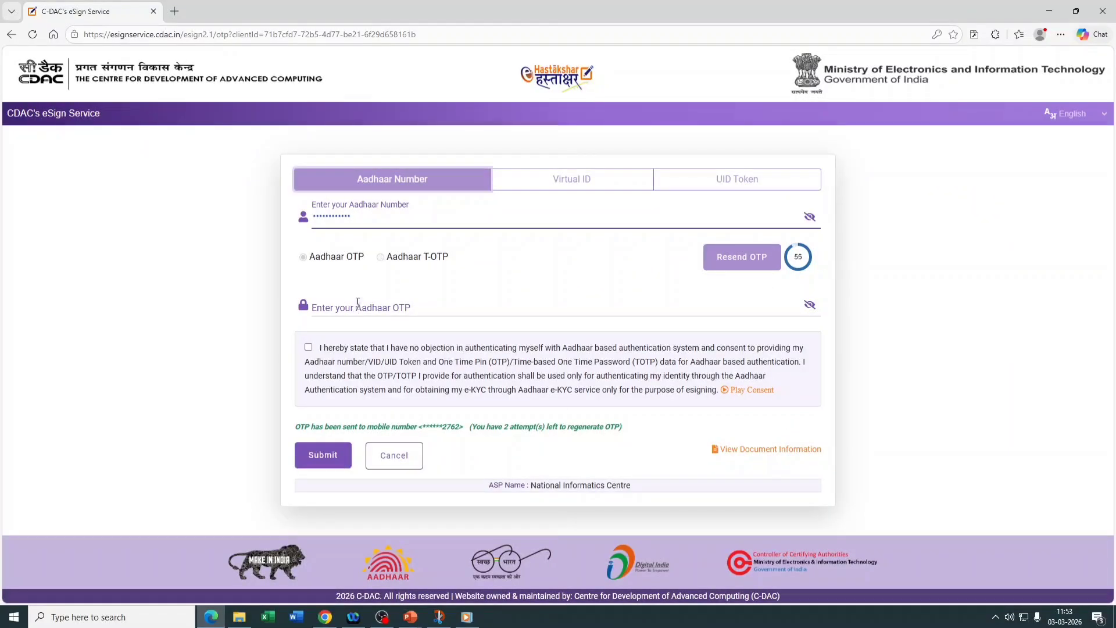
left_click(357, 303)
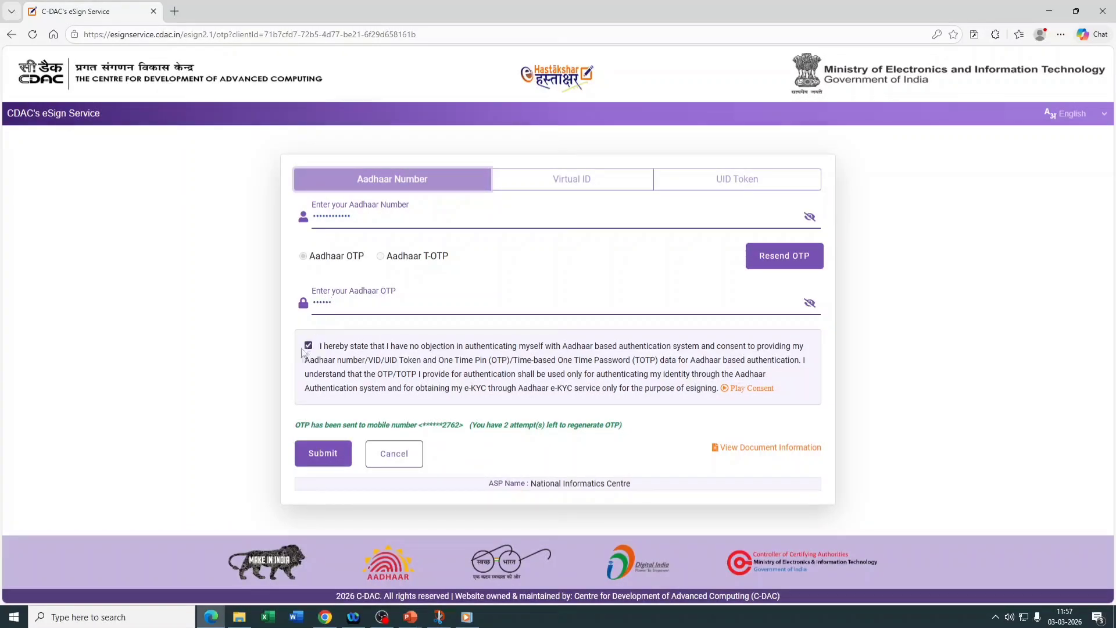
left_click(324, 453)
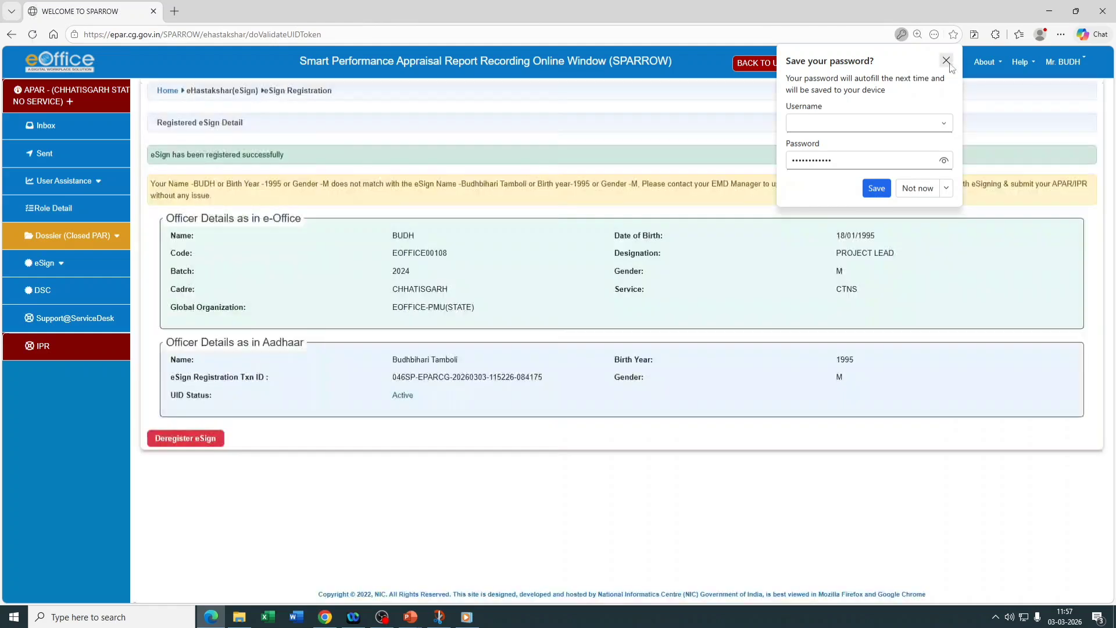
left_click(947, 60)
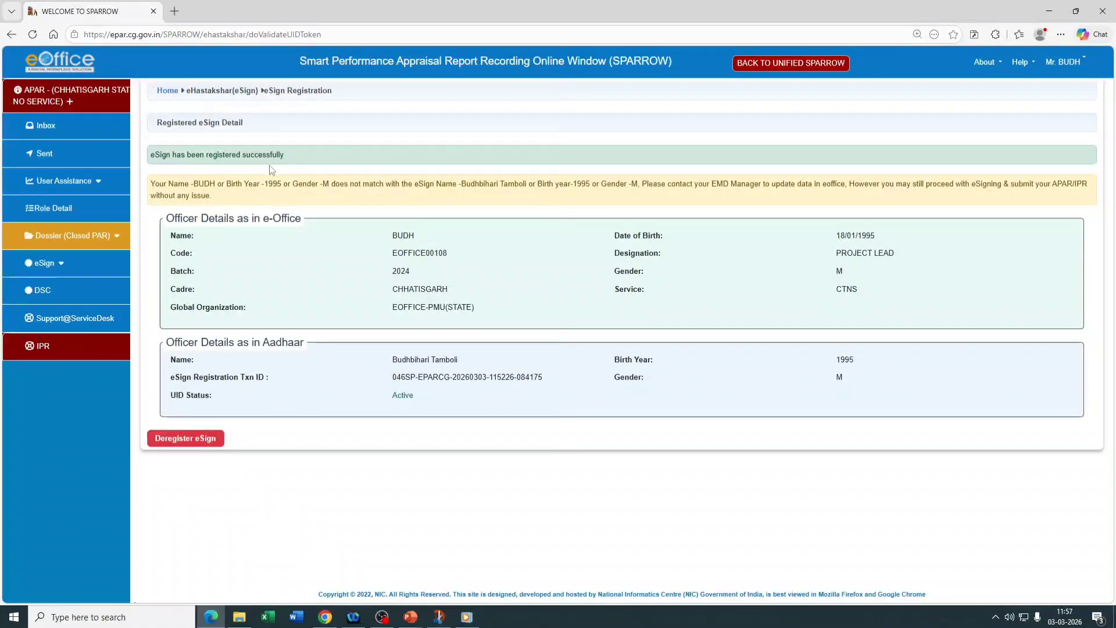
left_click_drag(150, 154, 288, 154)
left_click(288, 155)
Reopen the drafted FORM-II appraisal from the inbox, send it to the reporting authority and confirm the submission
left_click(53, 131)
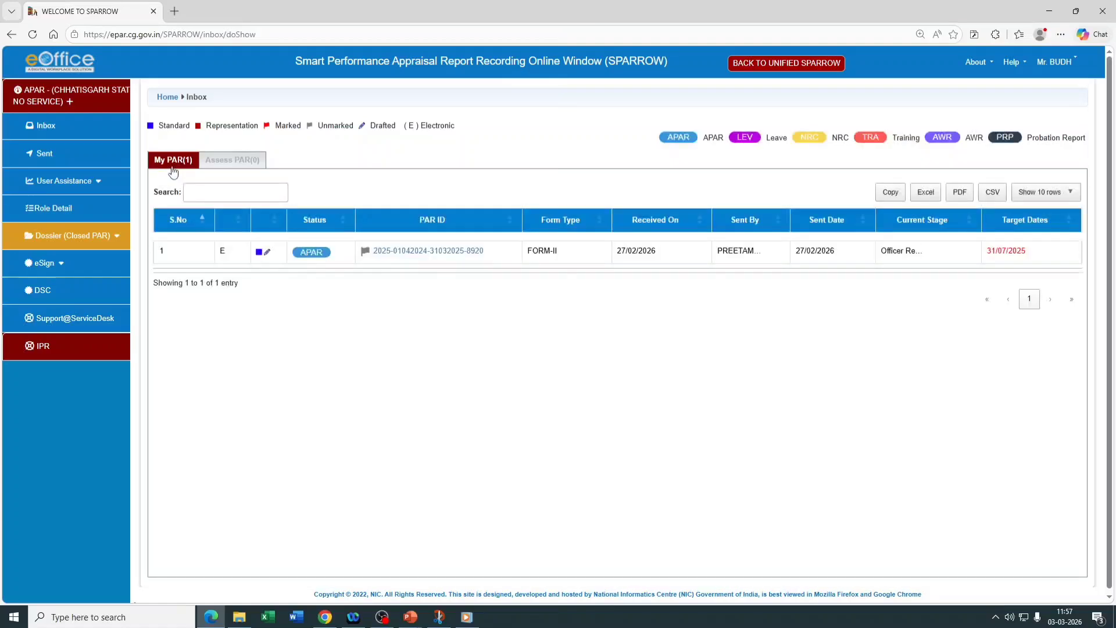
left_click(432, 251)
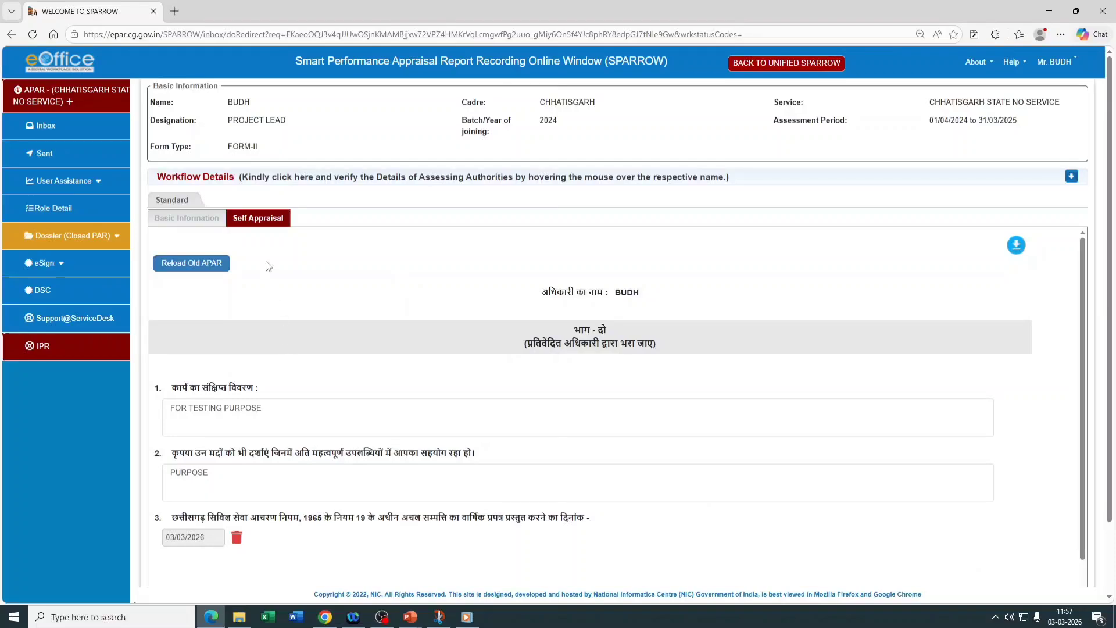
scroll(293, 349, "down", 5)
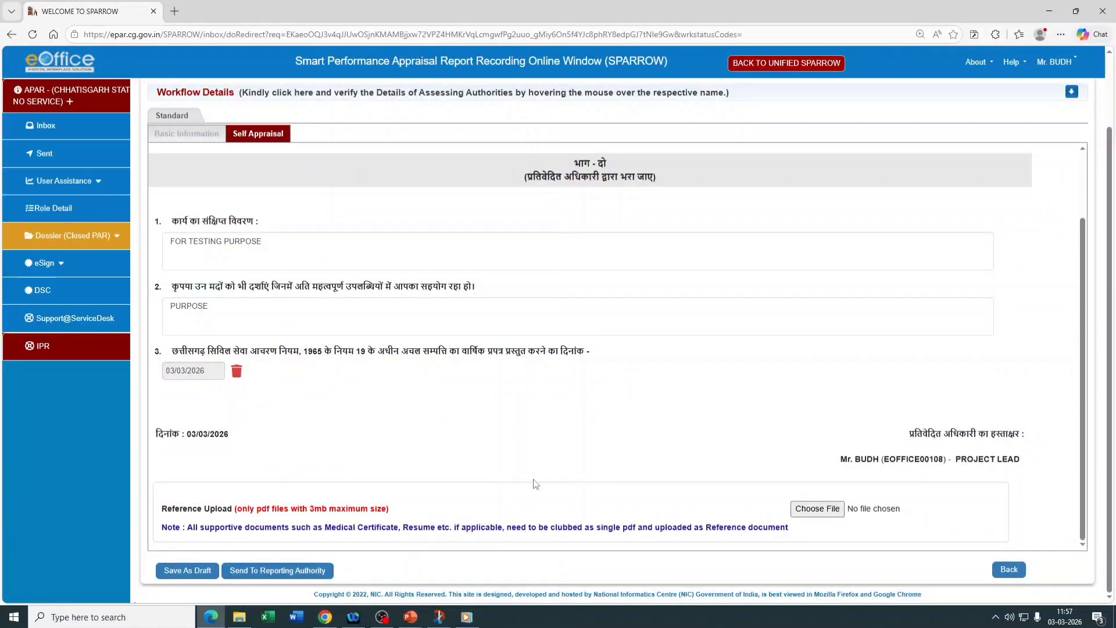
left_click(254, 574)
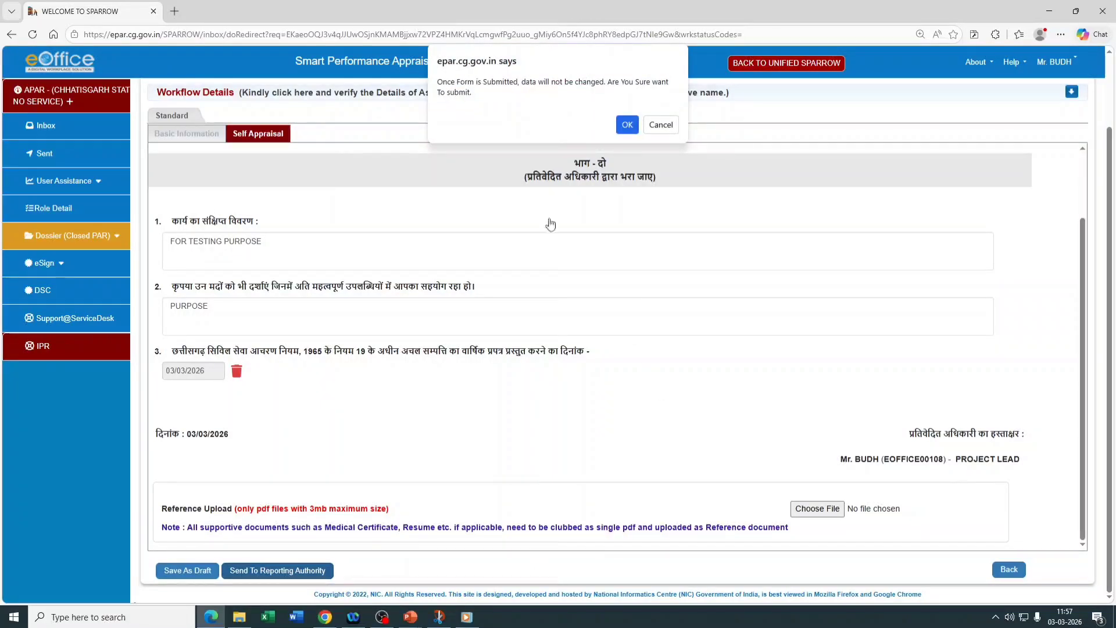
left_click(627, 125)
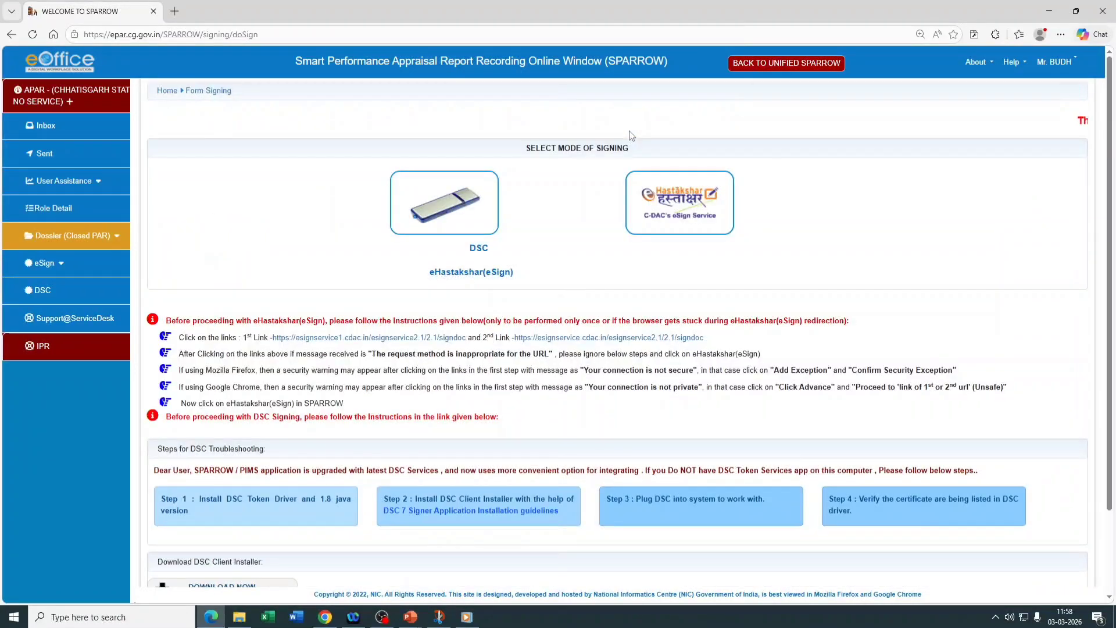
Continue signing with eHastakshar (eSign) using OTP, enter the Aadhaar security number, accept the consent and agree to the redirect
left_click(678, 225)
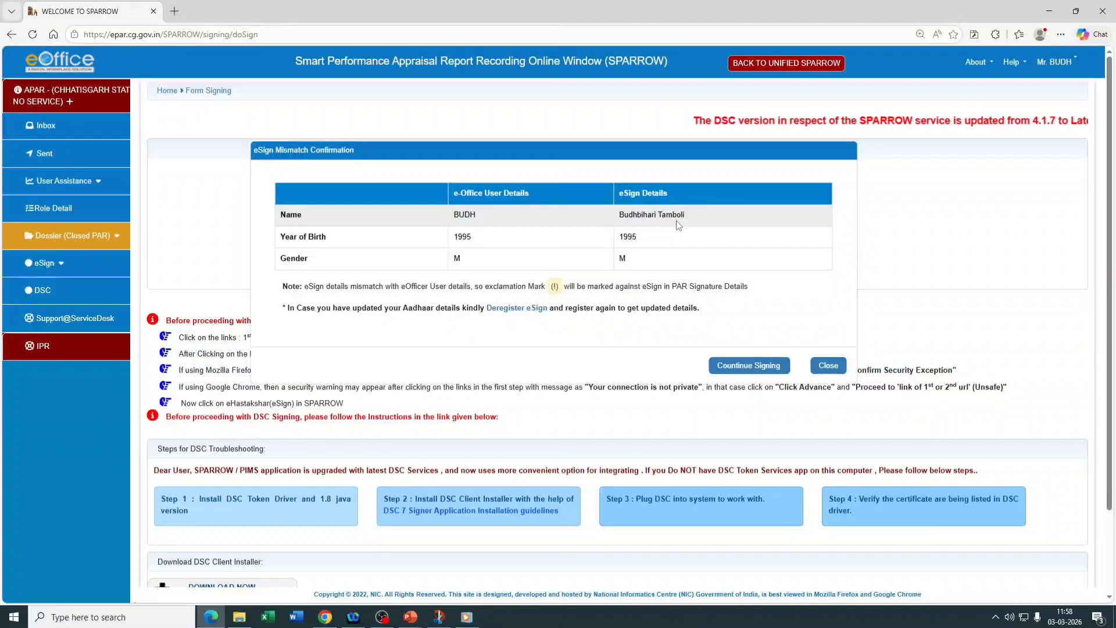
left_click(727, 366)
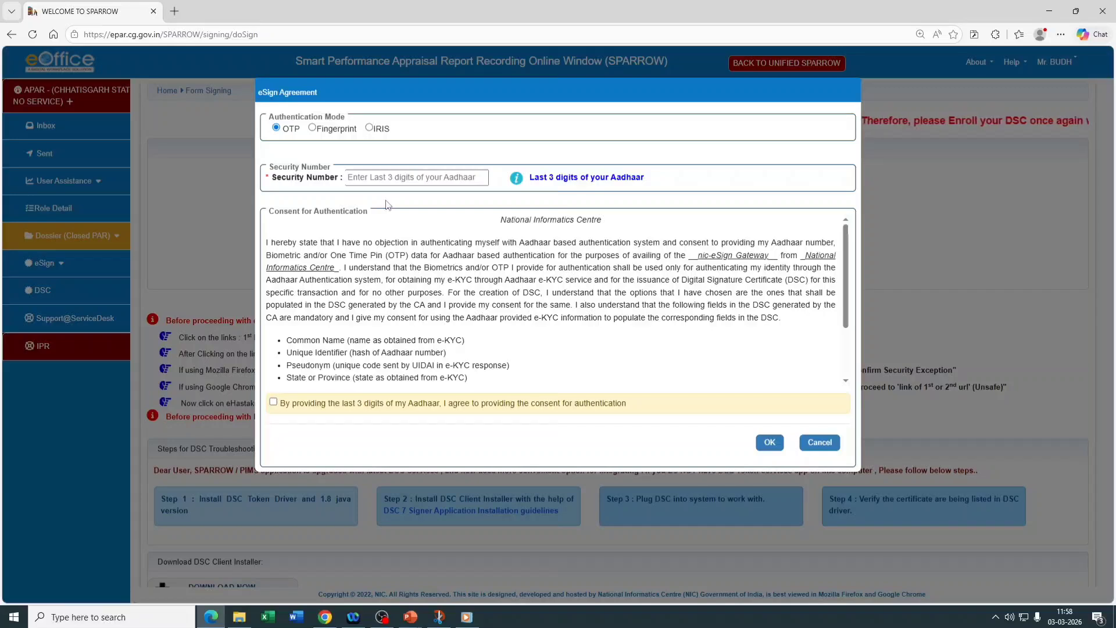
left_click(413, 179)
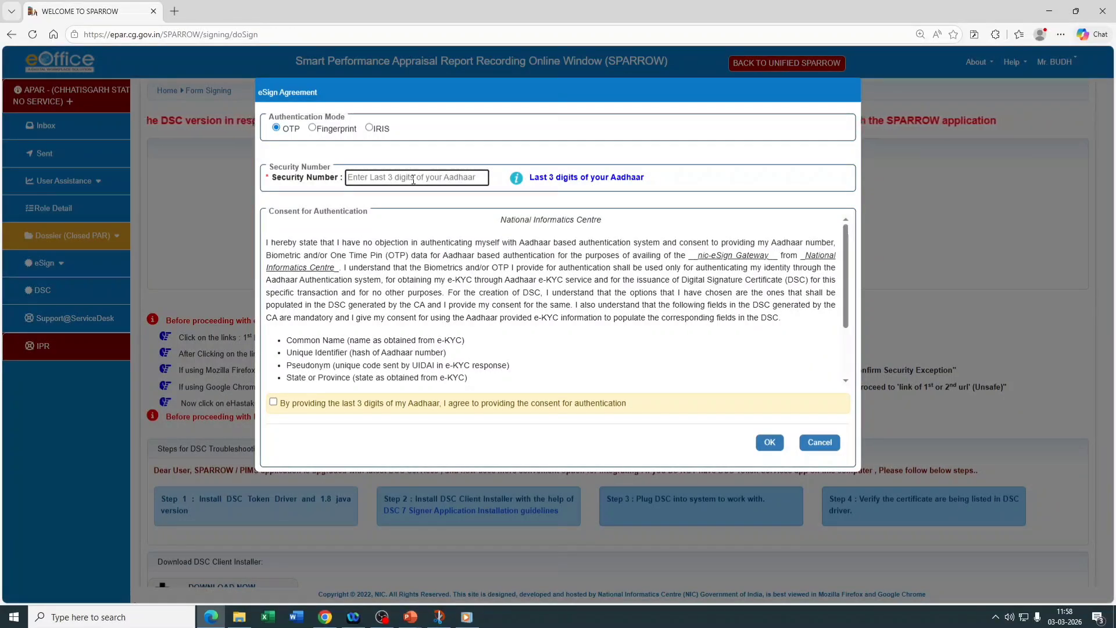
type("***")
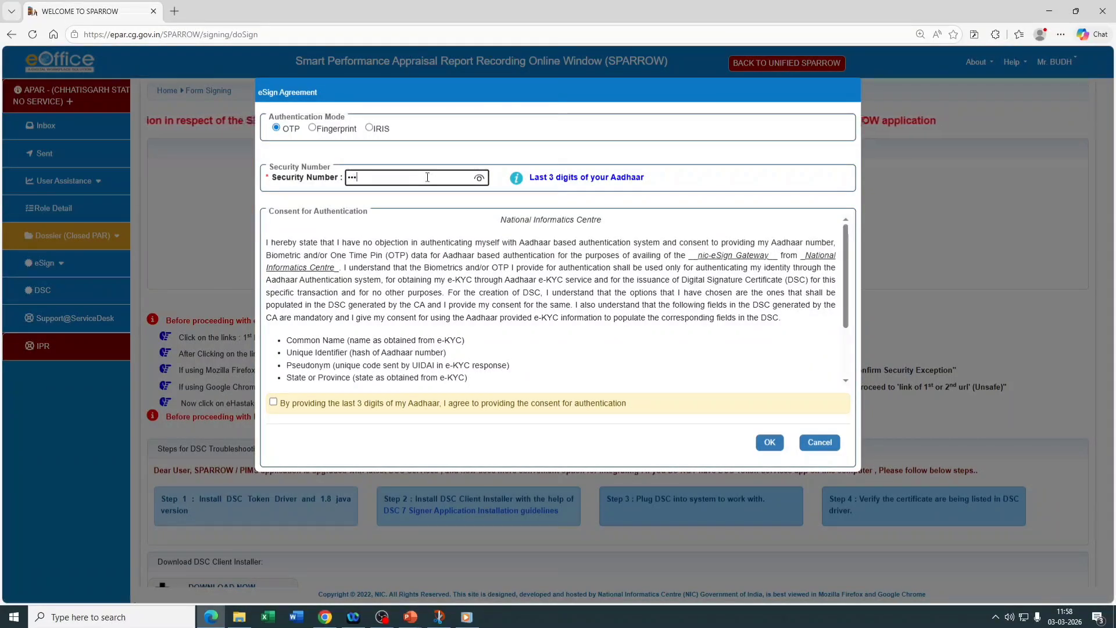
left_click(275, 405)
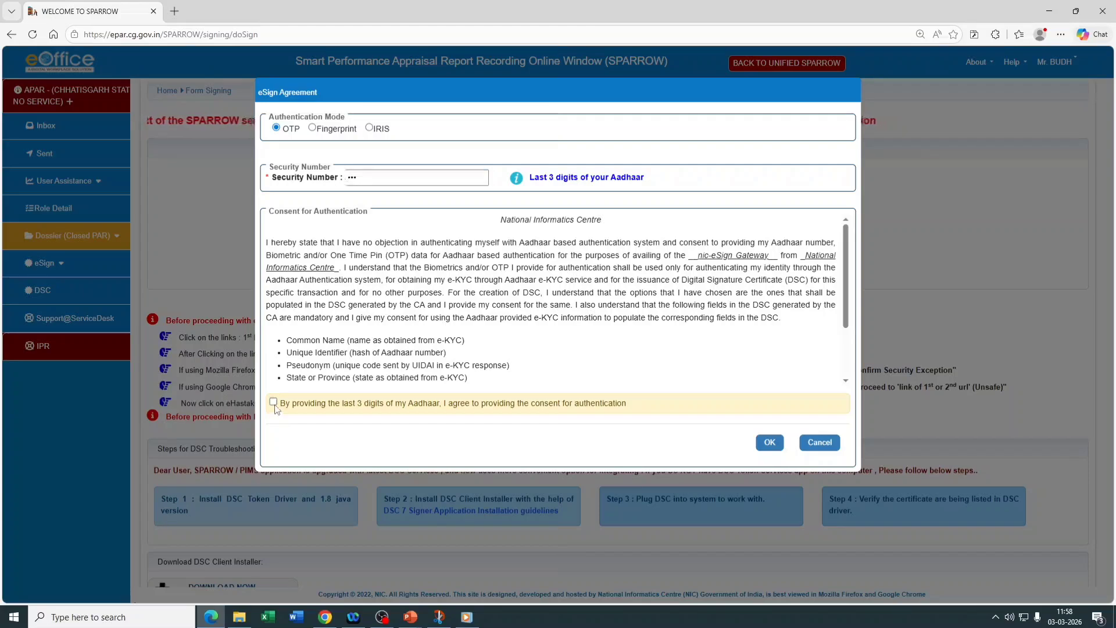
left_click(274, 403)
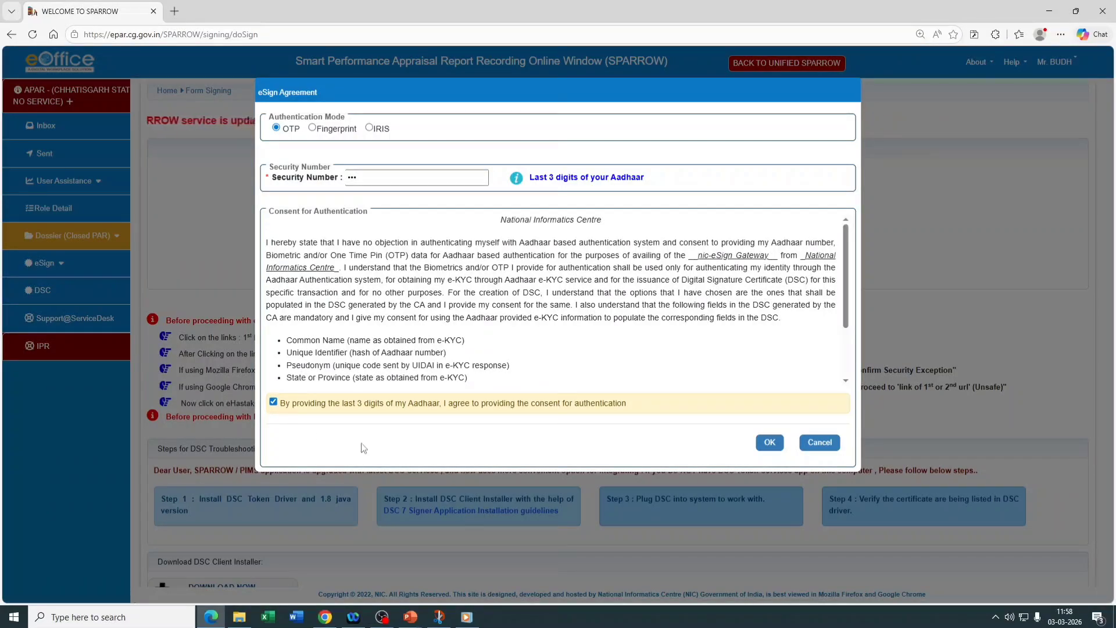
left_click(770, 443)
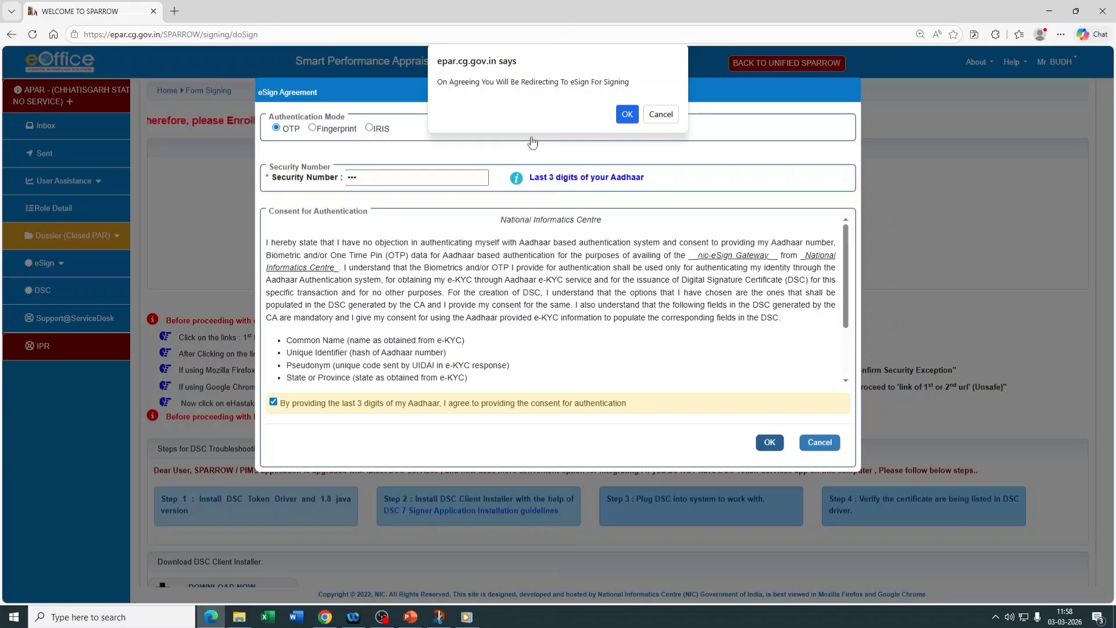
left_click(625, 120)
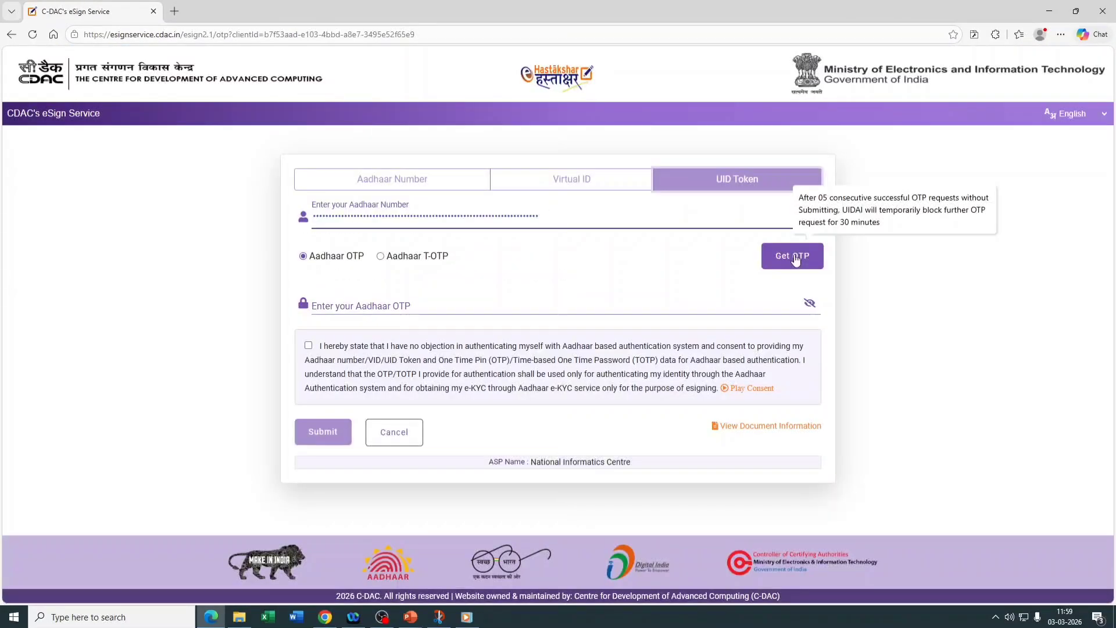
Request an Aadhaar OTP for the UID token, enter the code and submit it to sign and send the appraisal
left_click(794, 253)
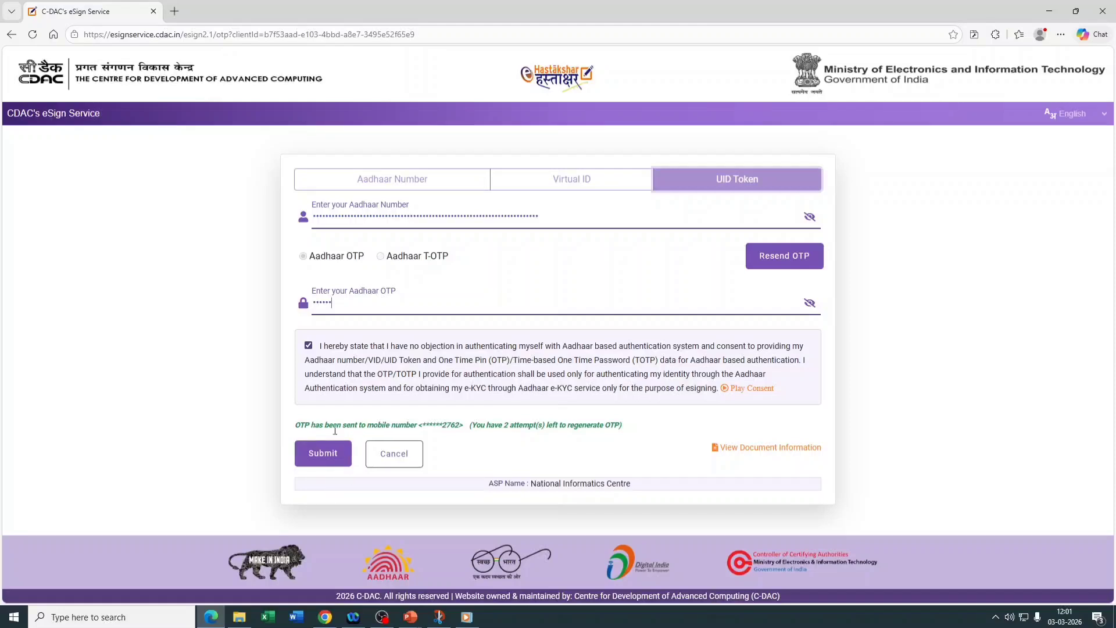
left_click(324, 454)
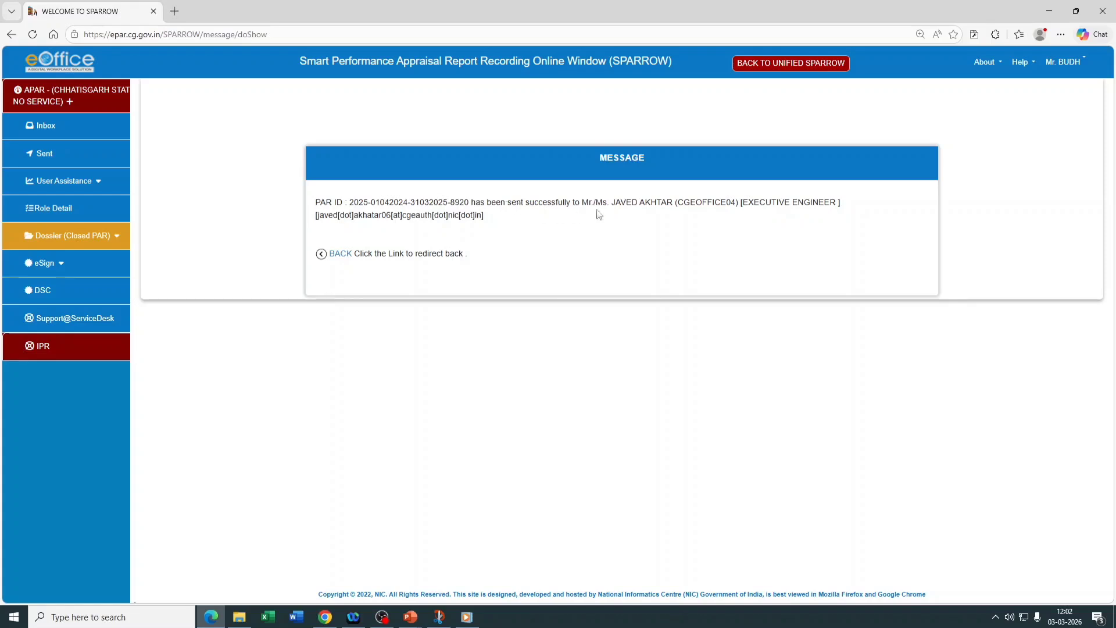
left_click_drag(573, 203, 844, 208)
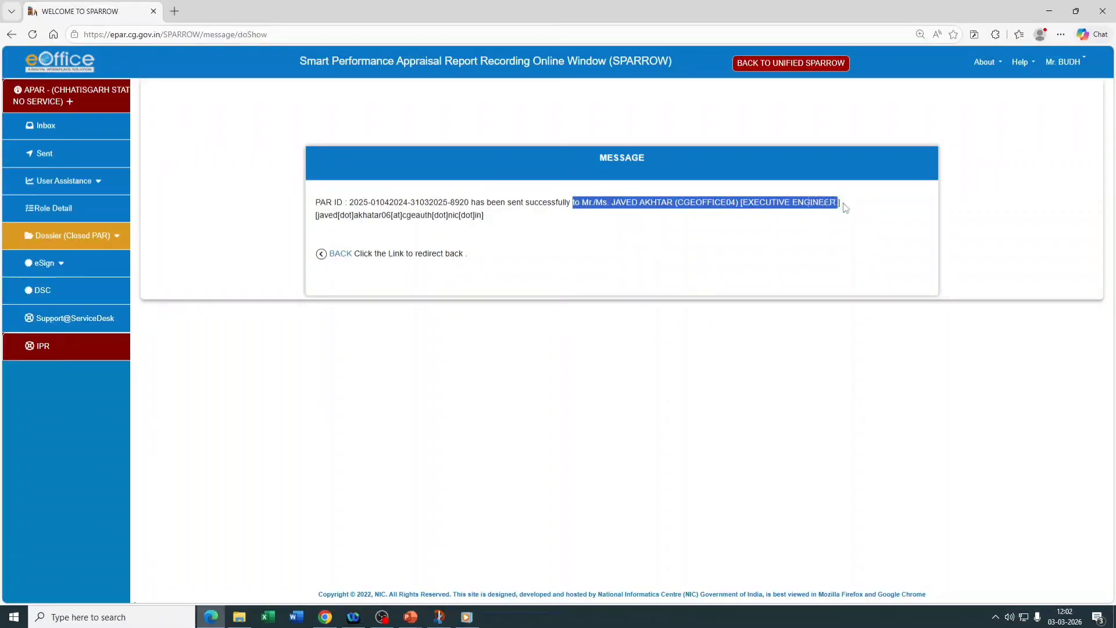
left_click(786, 254)
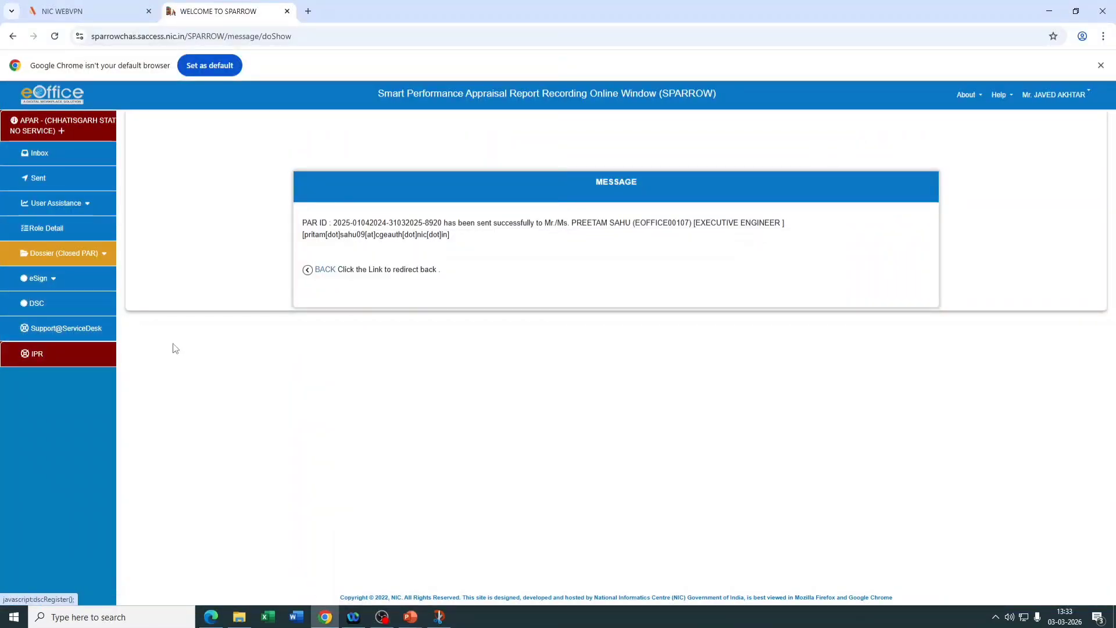
Switch to the reported officer's session in Microsoft Edge, open the returned FORM-II appraisal from the inbox and inspect its workflow details
left_click(211, 616)
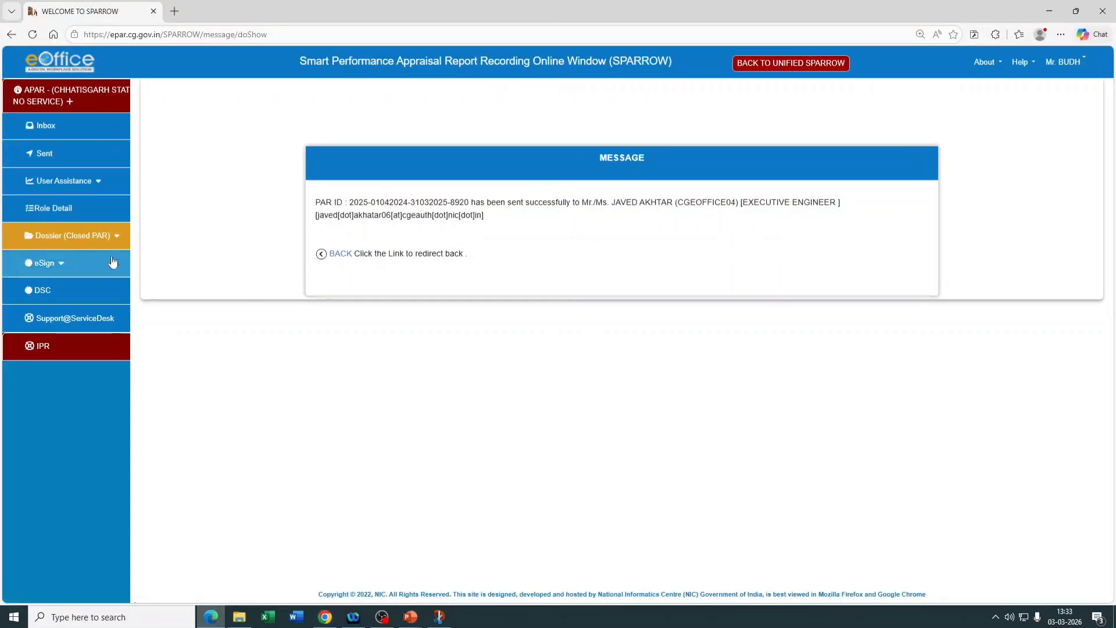
left_click(81, 155)
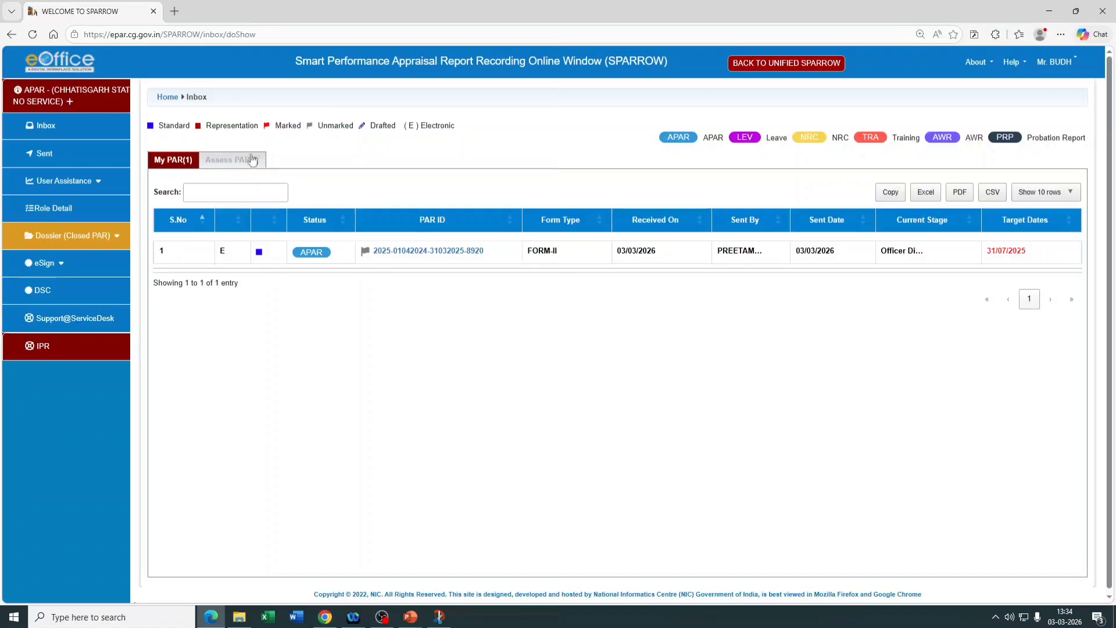
left_click(455, 251)
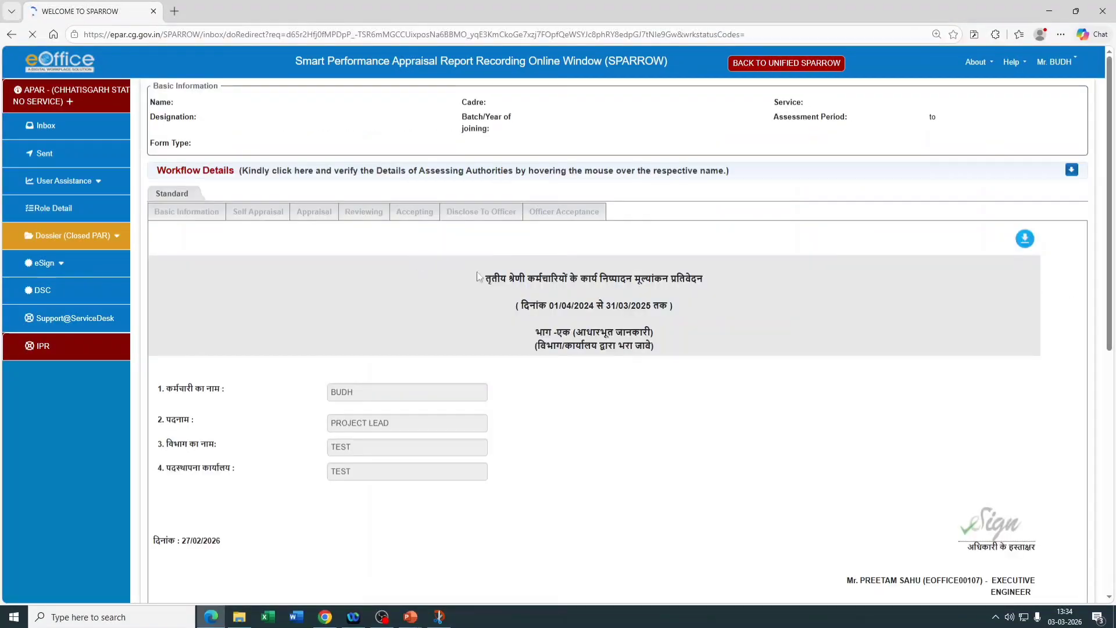
left_click(1069, 174)
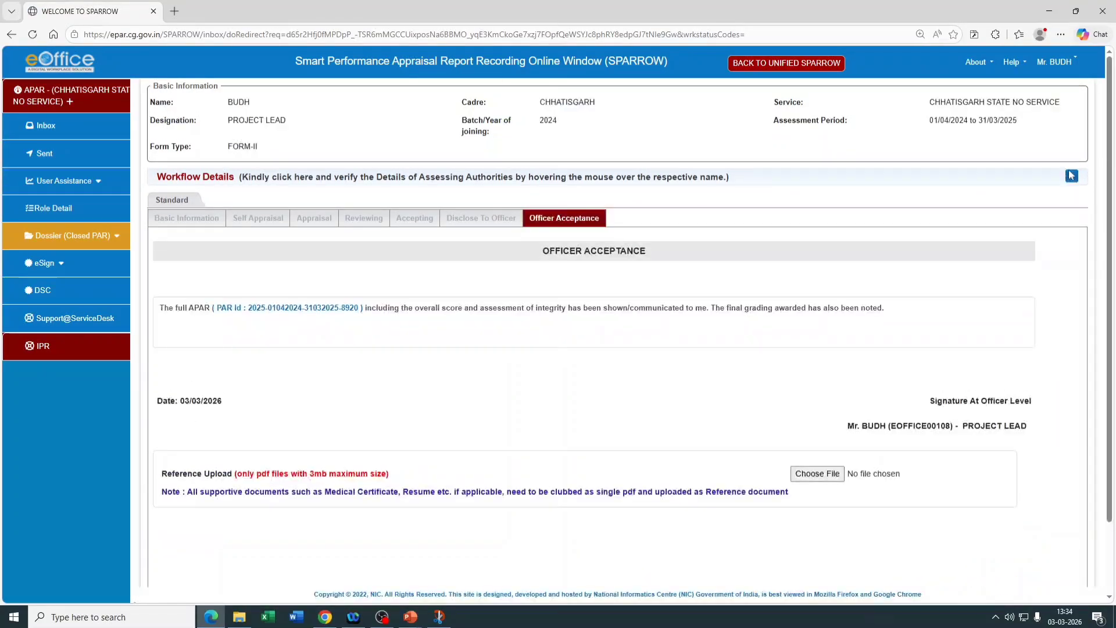
mouse_move(708, 242)
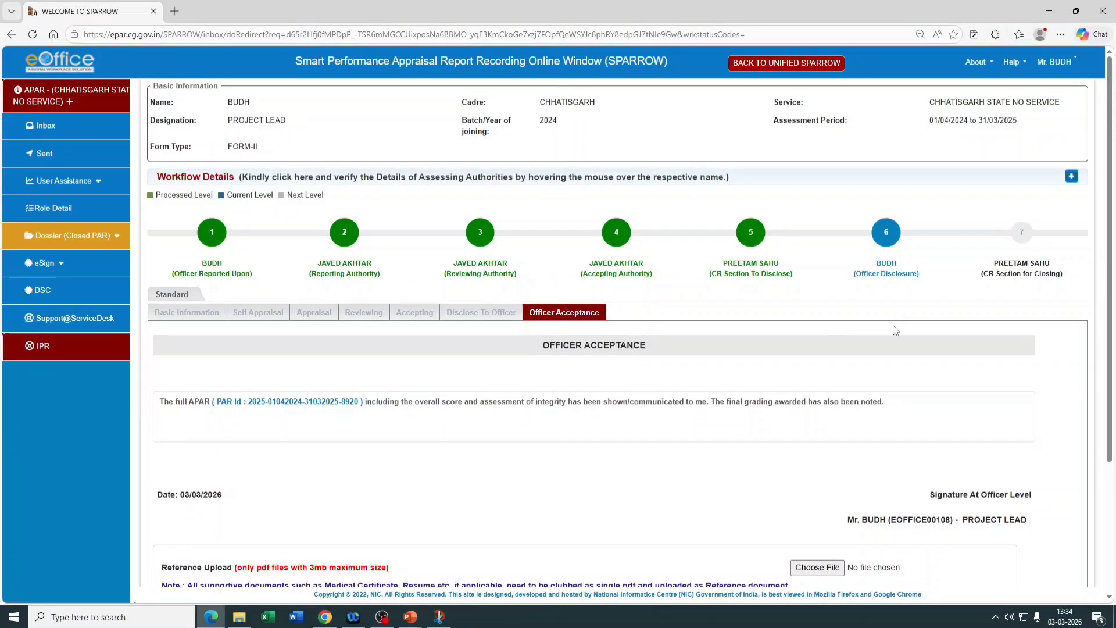
left_click(1071, 176)
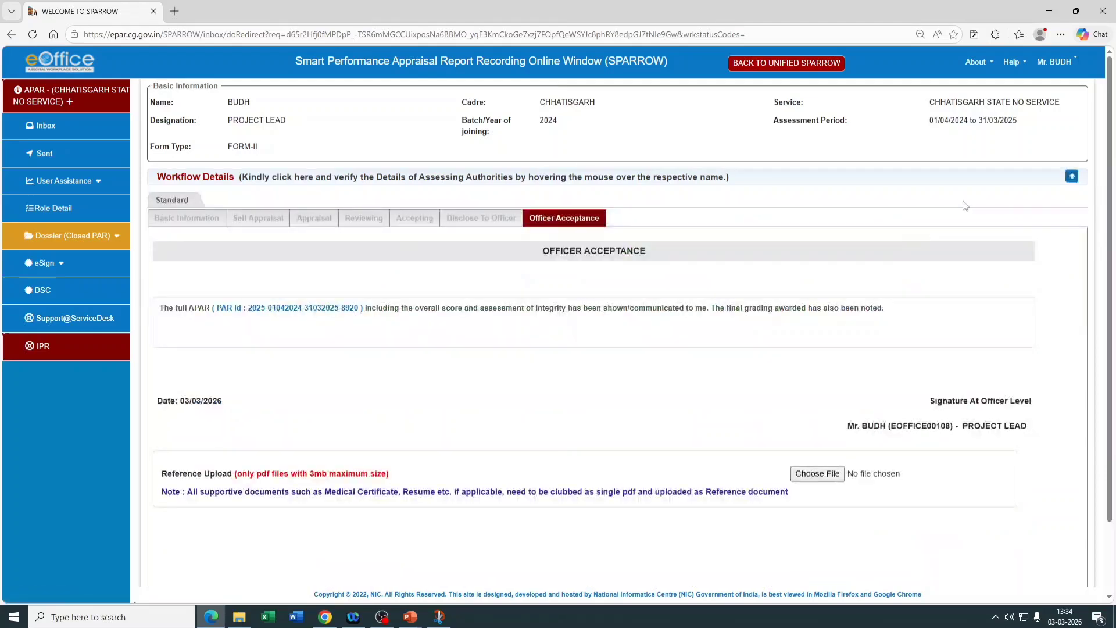
left_click(1072, 176)
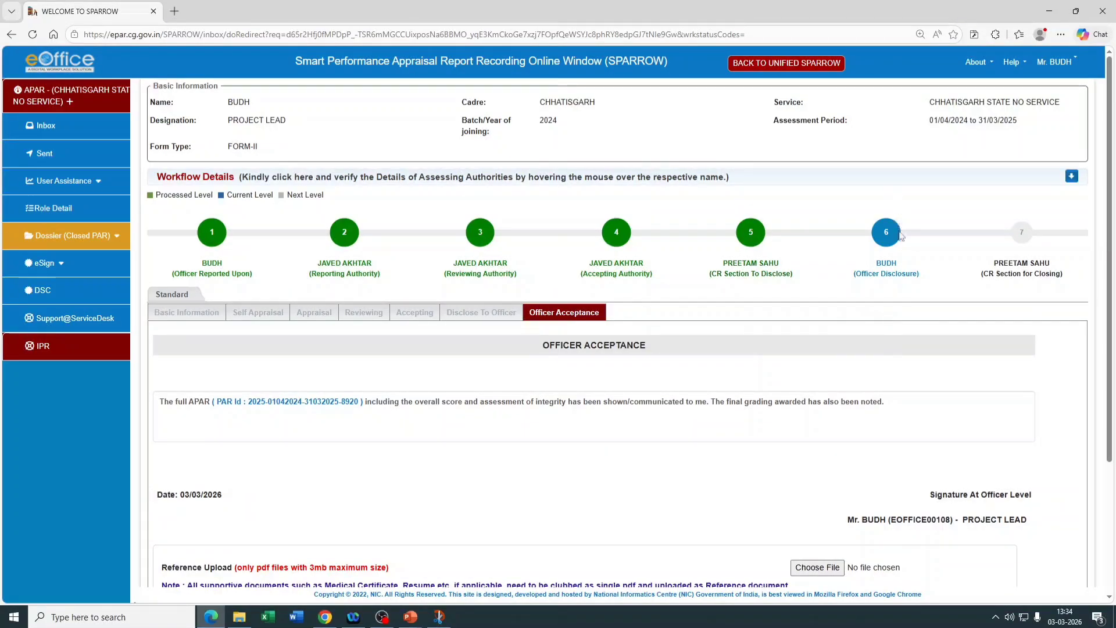
Reopen the FORM-II appraisal from the inbox and go through it to the Officer Acceptance options
left_click(67, 139)
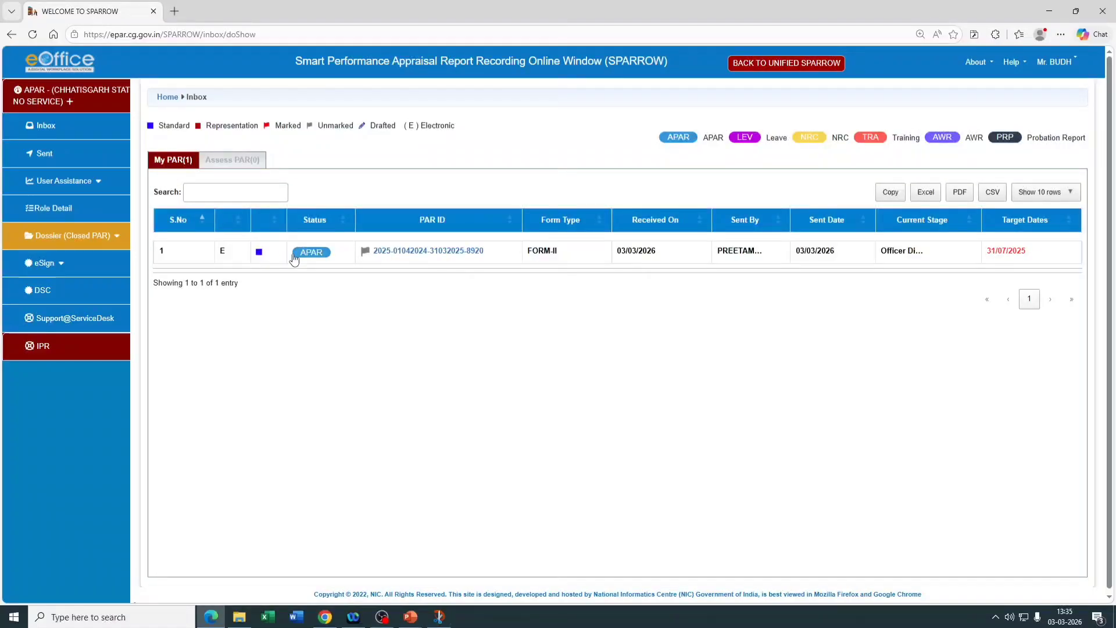
left_click(450, 256)
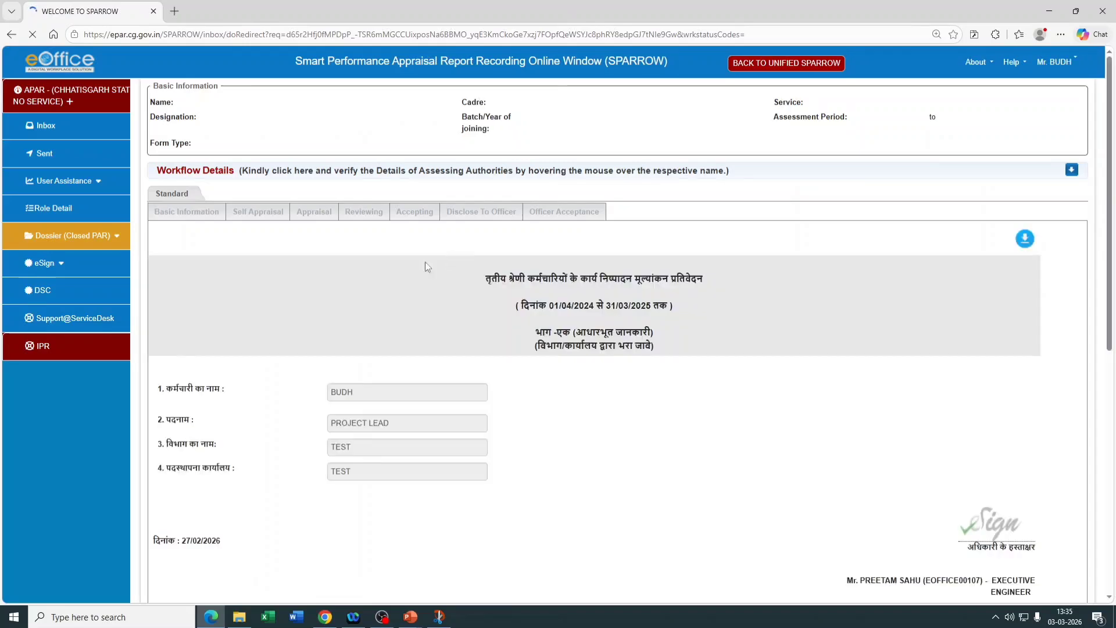
scroll(473, 351, "down", 4)
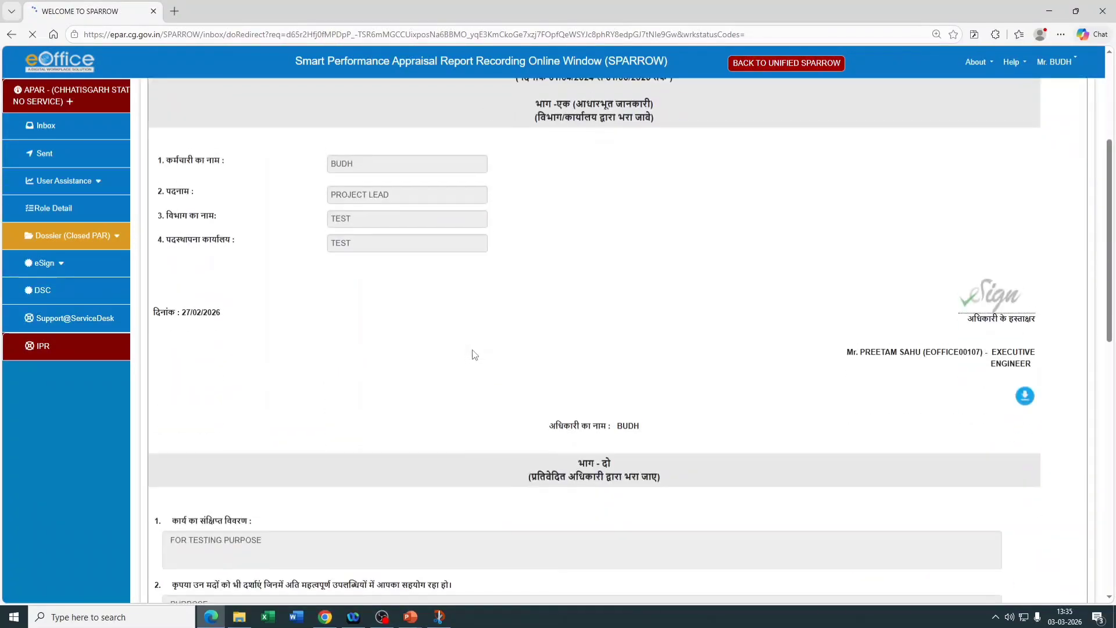
scroll(475, 355, "down", 15)
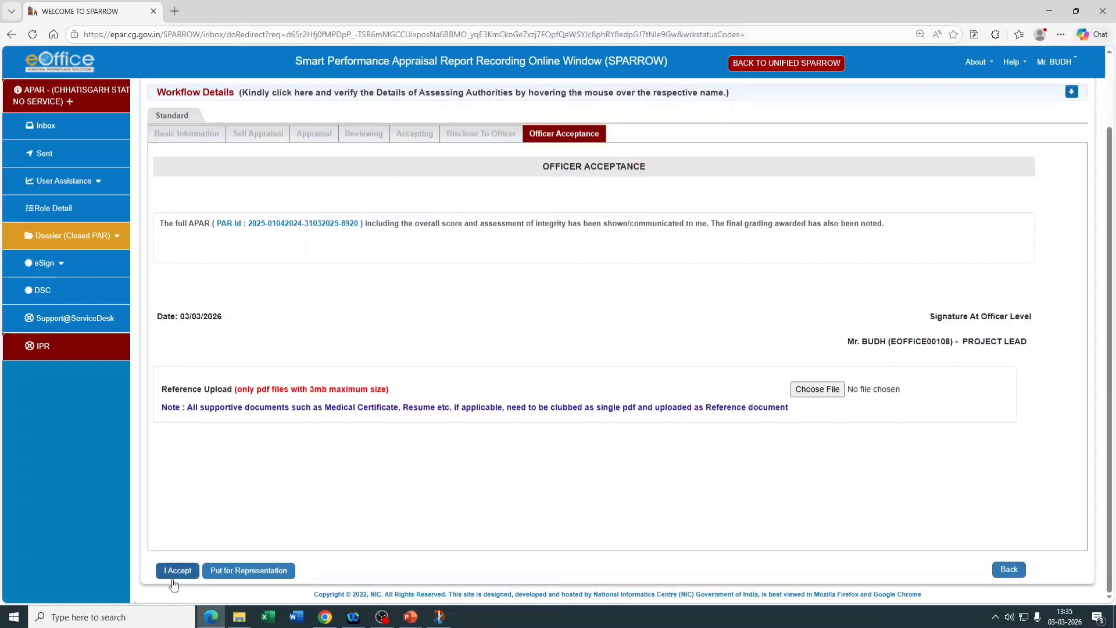
Examine the Appraisal section's grading tables, integrity comment, overall grade and signature before deciding between acceptance and representation
left_click(268, 571)
scroll(498, 232, "up", 10)
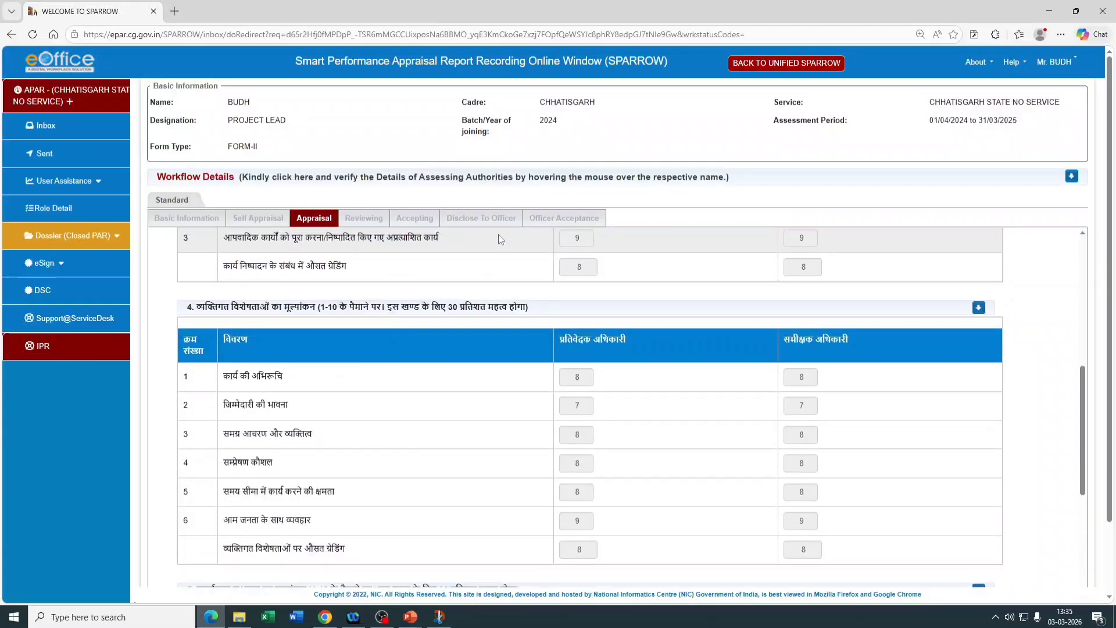
scroll(436, 299, "down", 10)
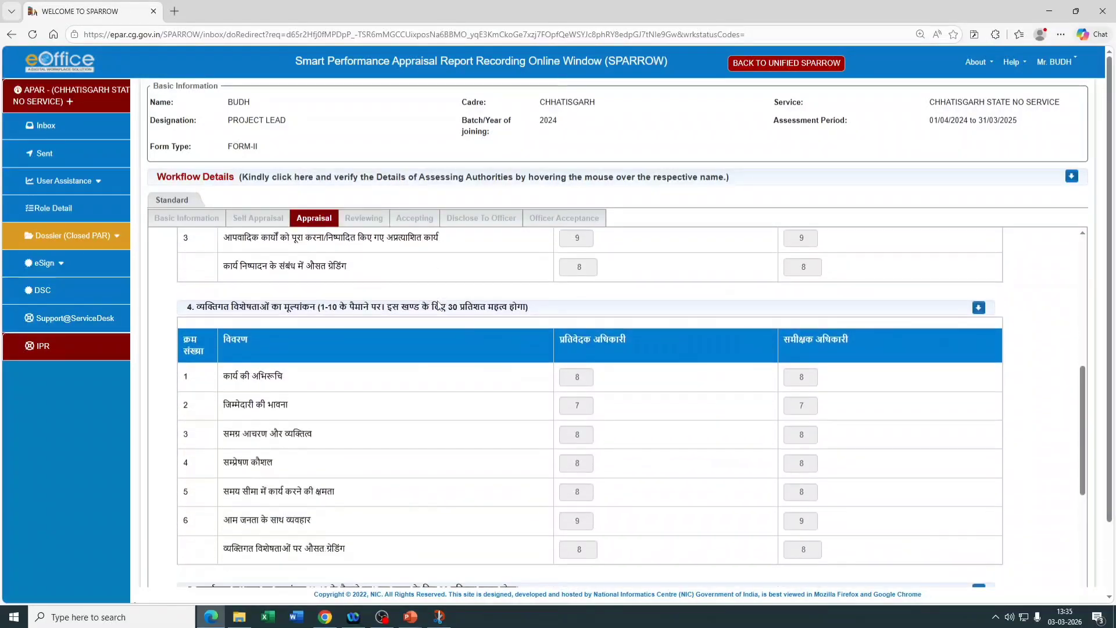
scroll(440, 307, "down", 5)
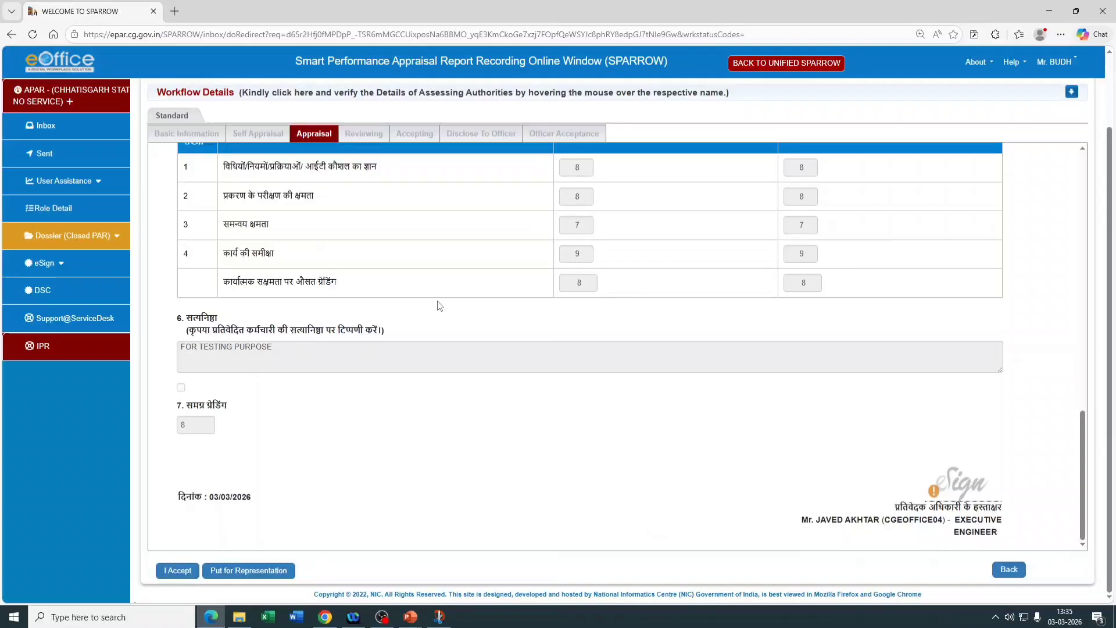
scroll(440, 306, "up", 10)
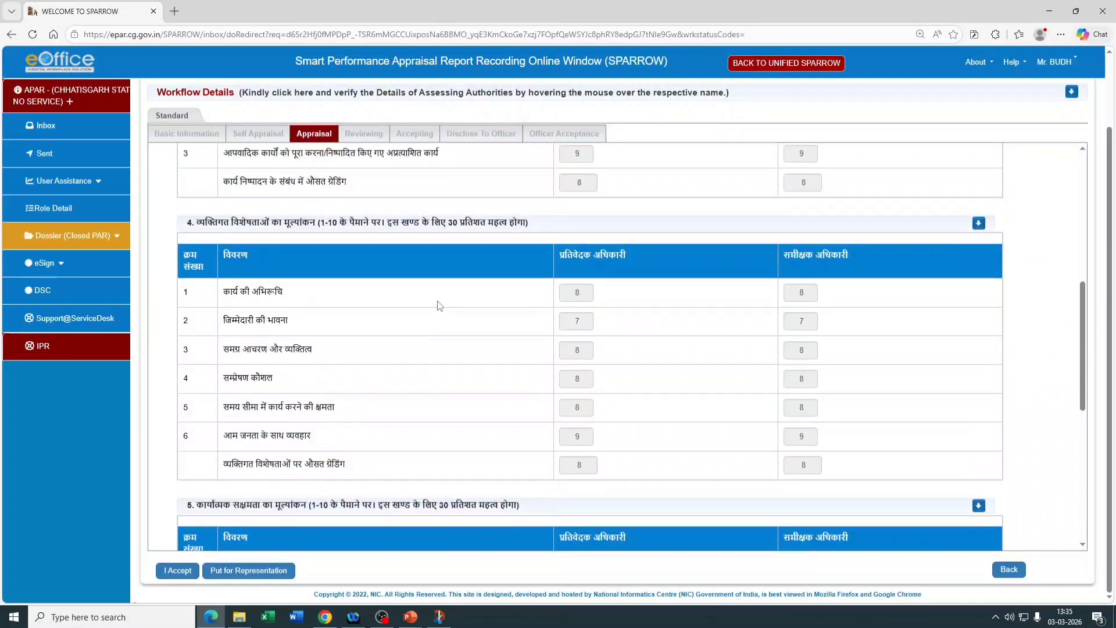
scroll(425, 307, "down", 8)
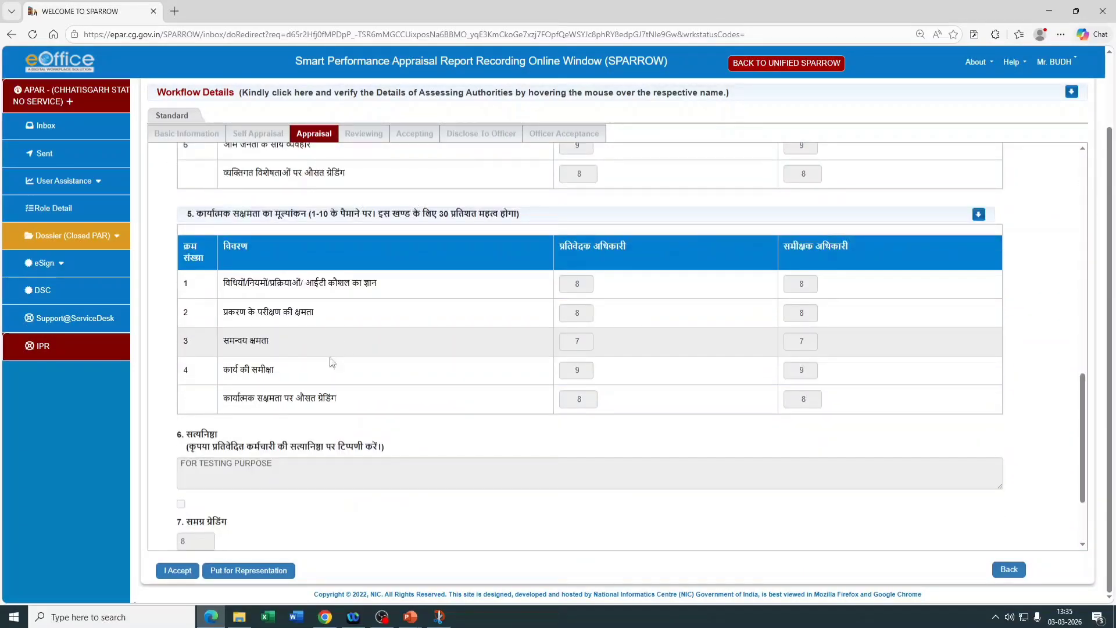
scroll(227, 425, "down", 2)
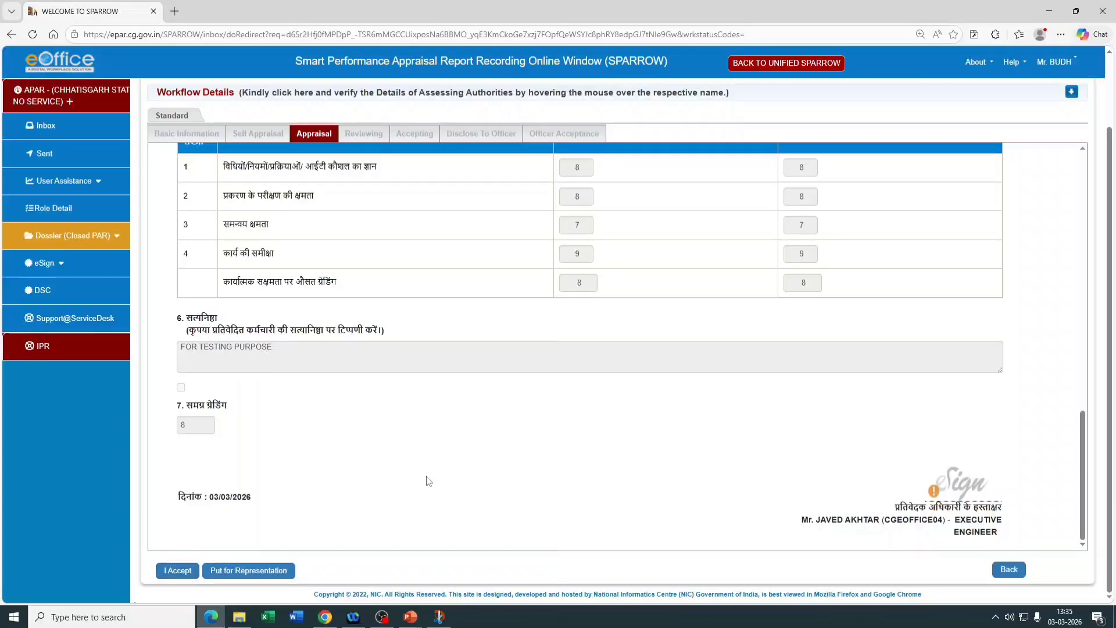
scroll(470, 465, "up", 5)
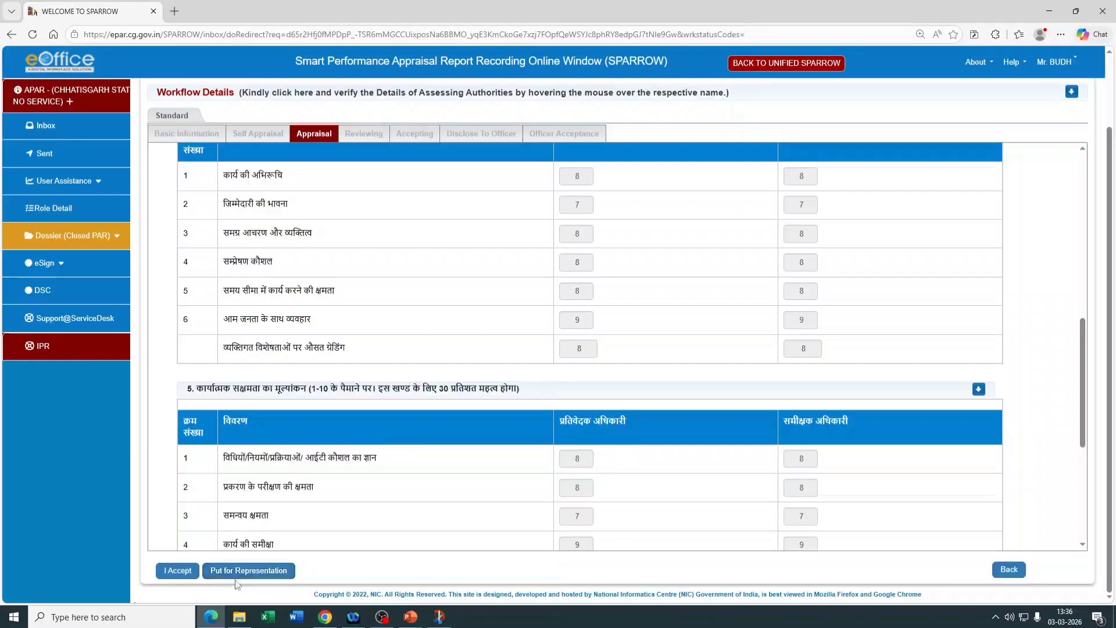
Accept the disclosed appraisal as the reported officer and confirm its submission
left_click(170, 573)
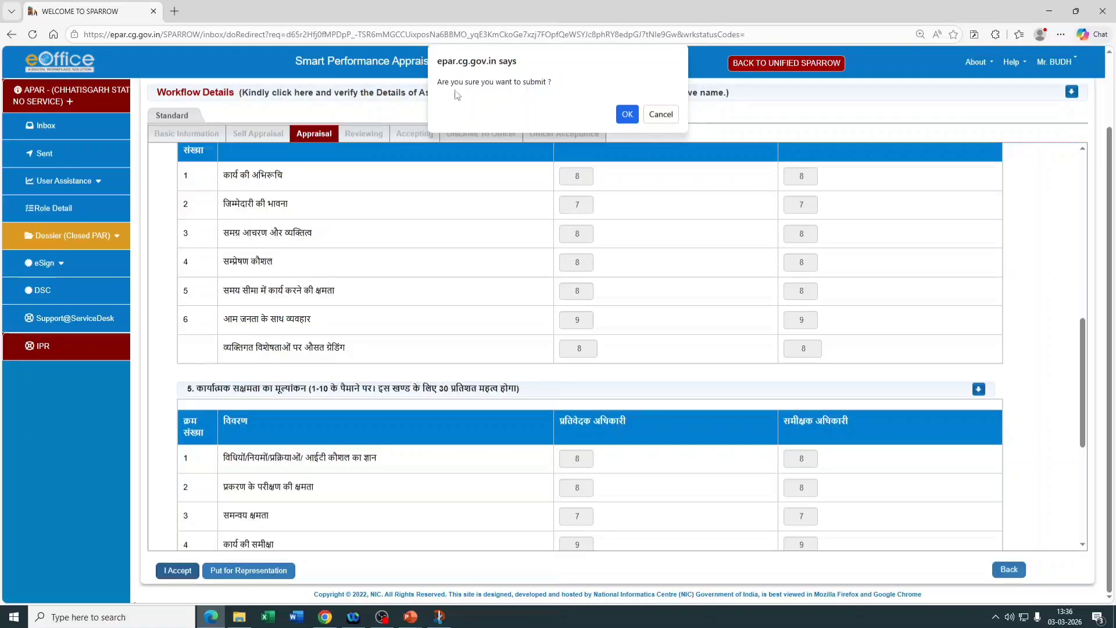
left_click(628, 115)
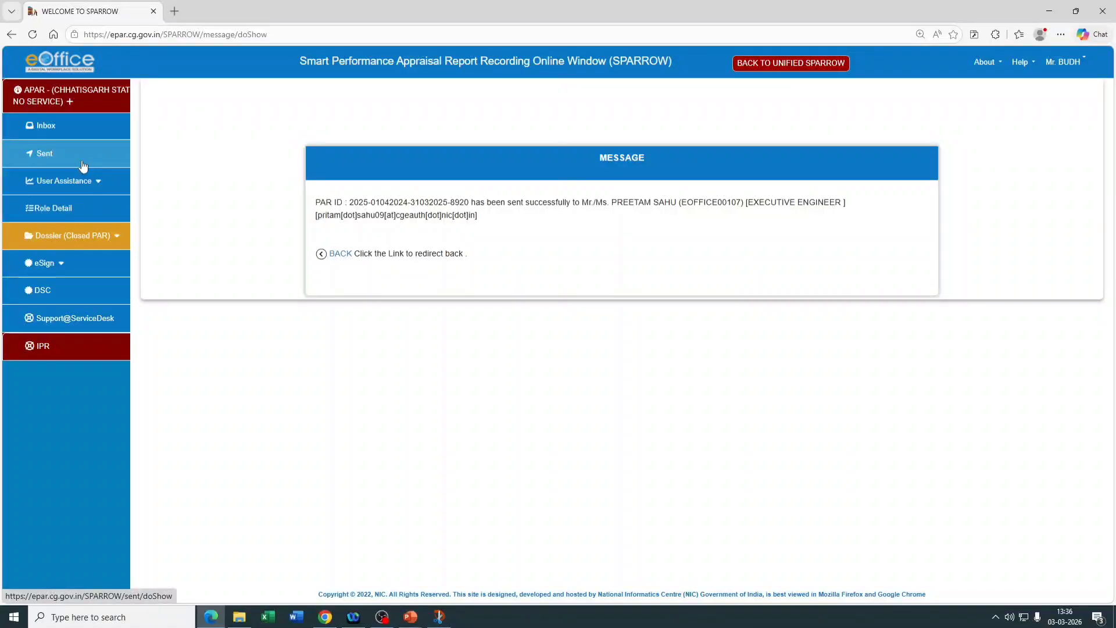
Open the appraisal sent to the CR Section from the sent list, and view and close its Officer Acceptance PDF
left_click(29, 157)
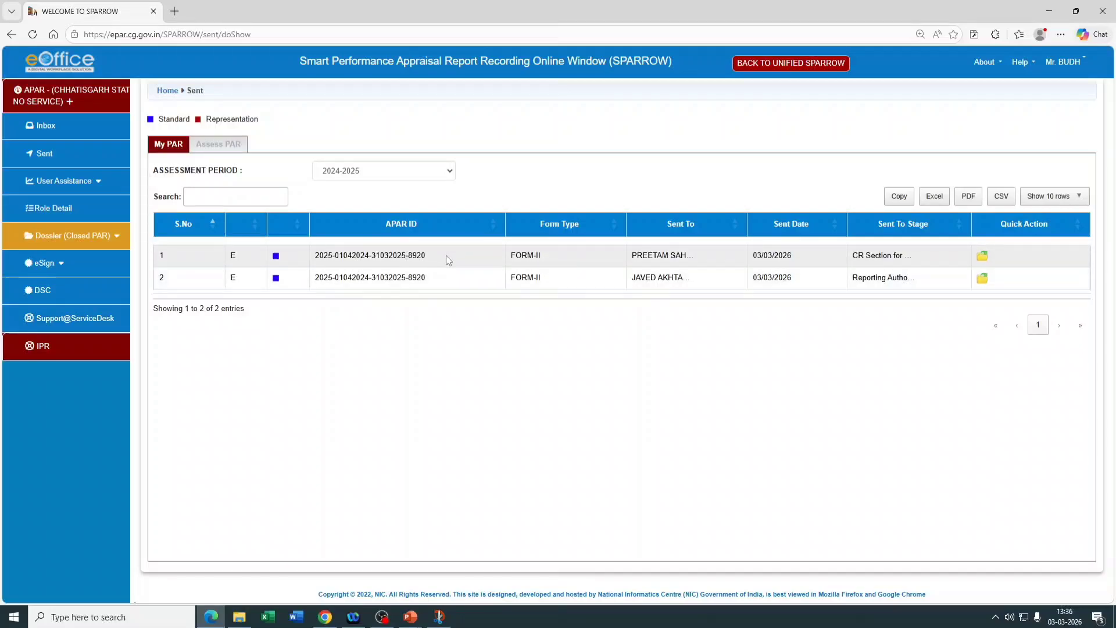
left_click(987, 259)
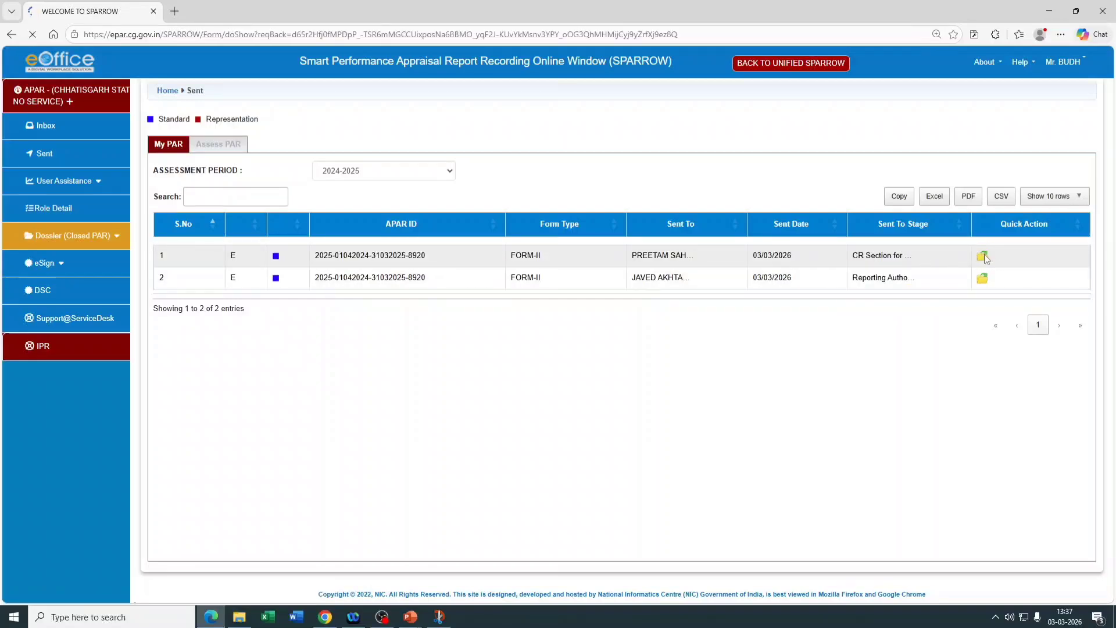
scroll(639, 349, "down", 8)
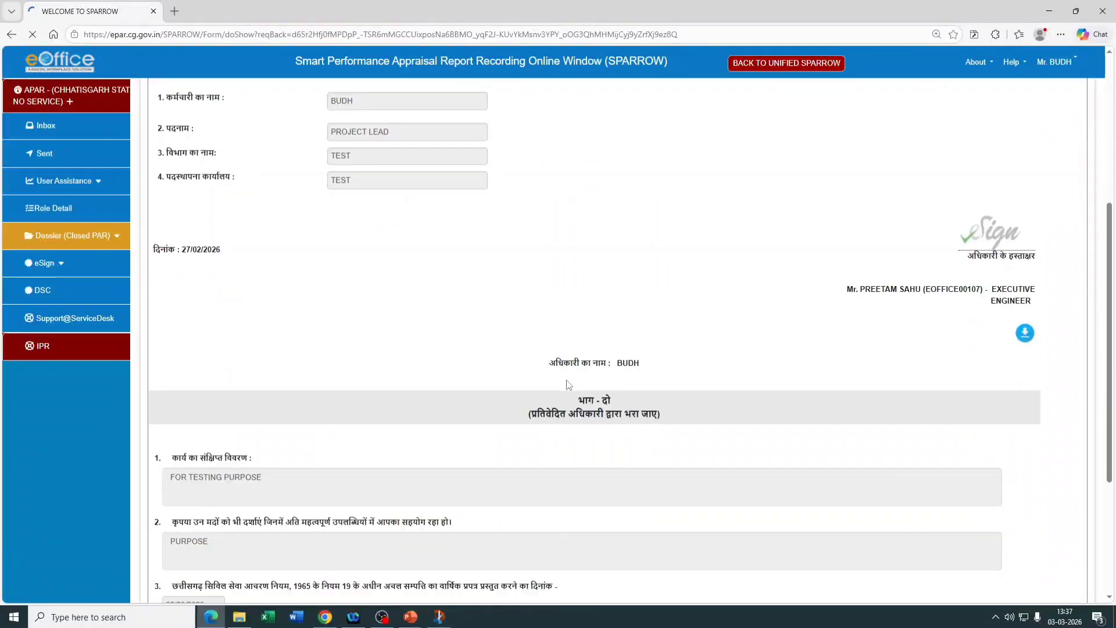
scroll(568, 398, "up", 4)
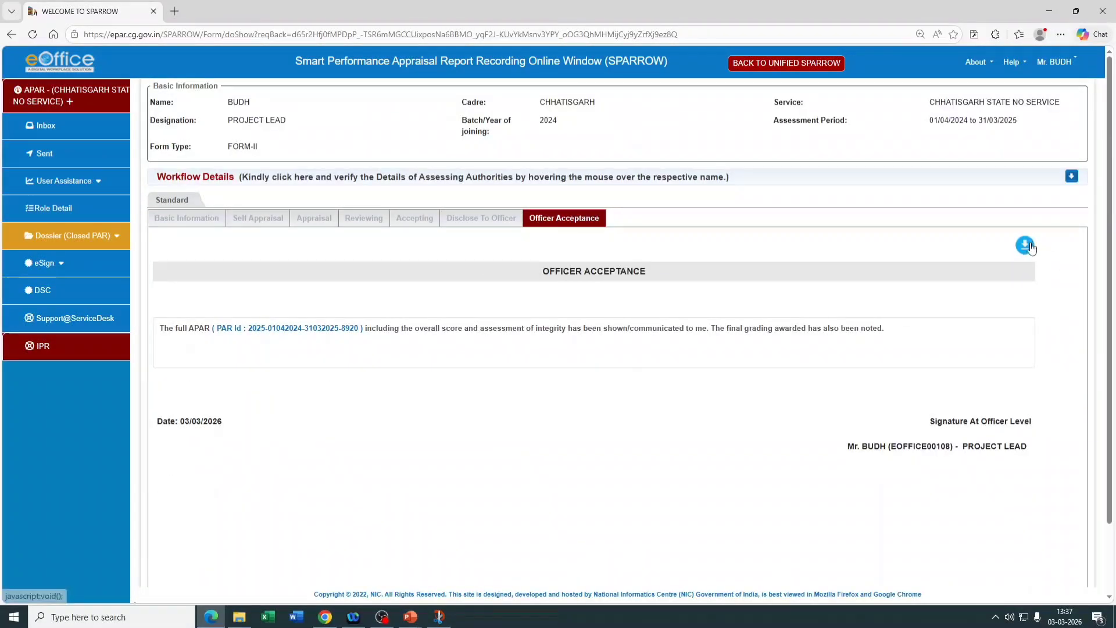
left_click(1025, 244)
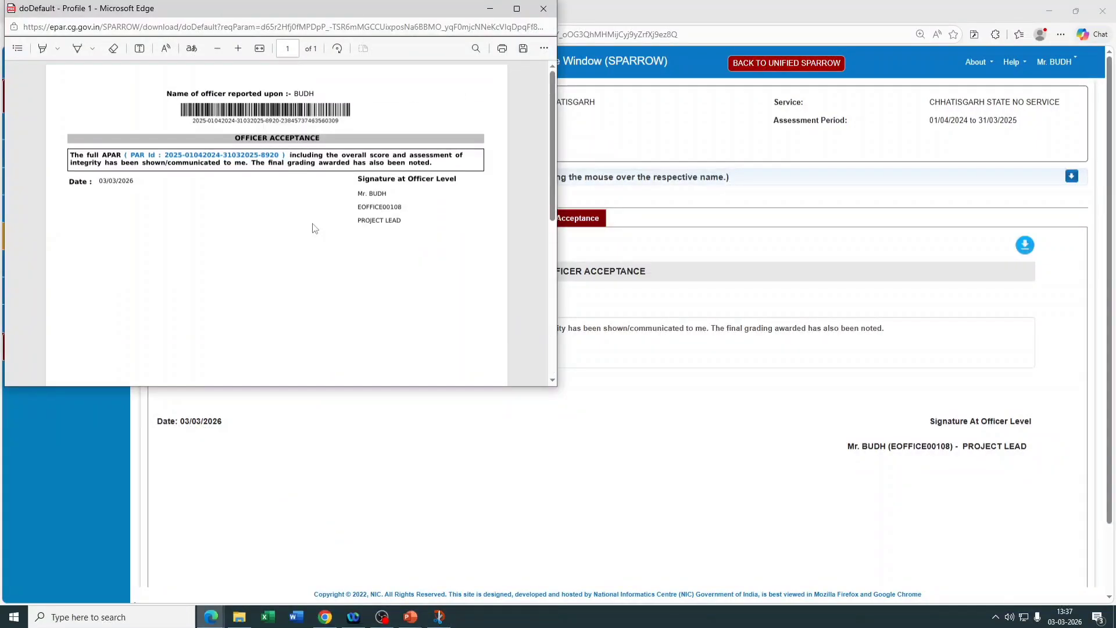
left_click(543, 8)
scroll(564, 336, "down", 2)
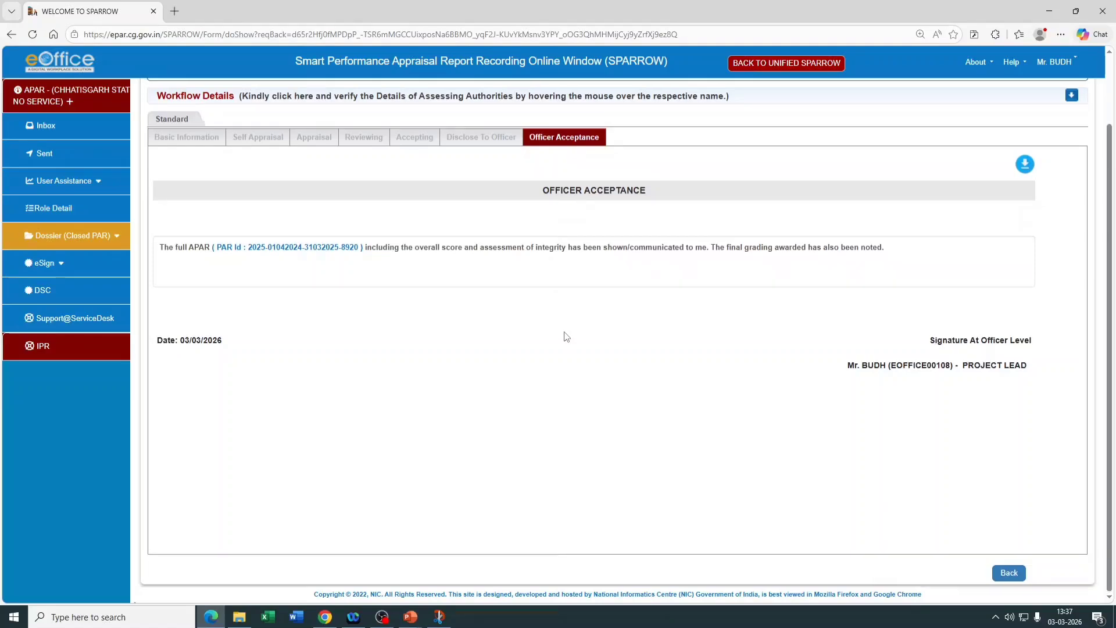
scroll(563, 336, "up", 2)
Look through the Disclose To Officer, Accepting, Reviewing and Appraisal sections, and open and close the Self Appraisal PDF
left_click(481, 225)
left_click(409, 228)
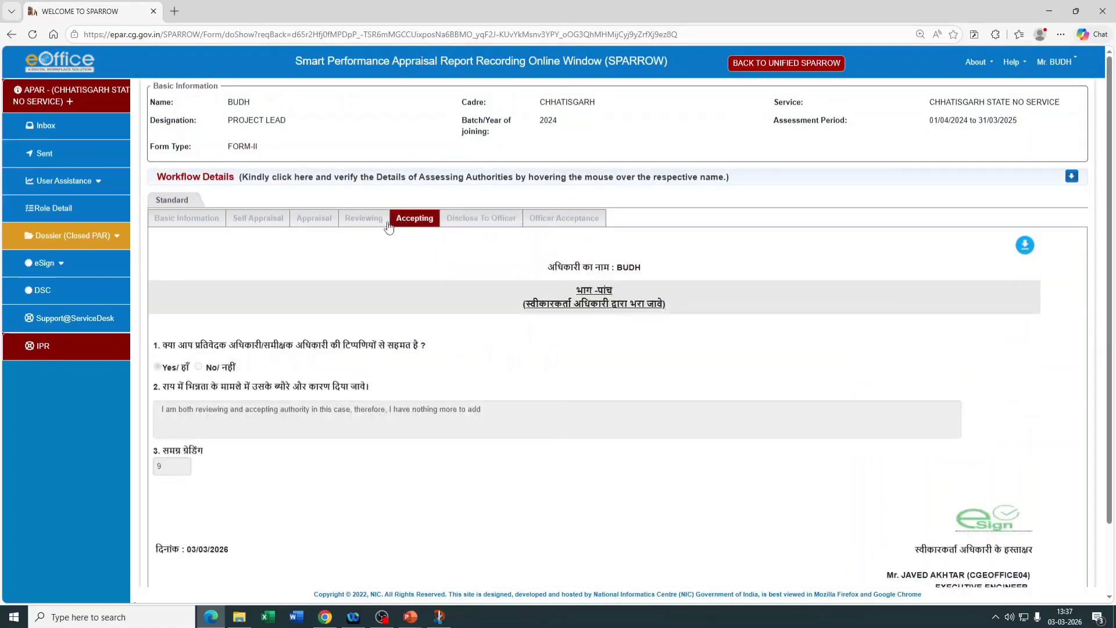
left_click(376, 227)
left_click(298, 223)
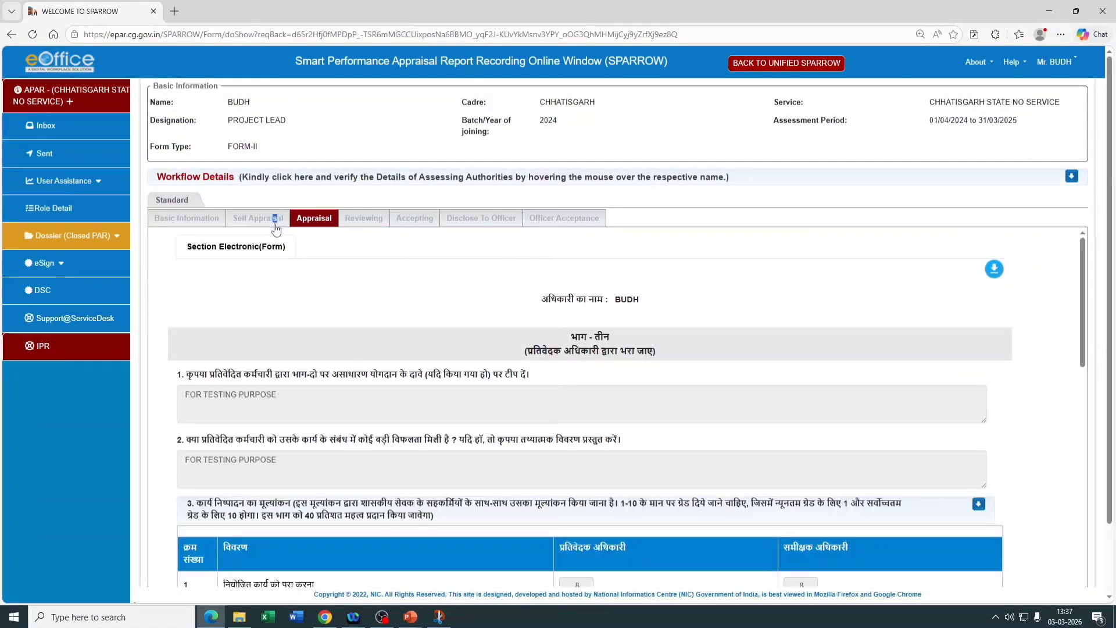
left_click(277, 223)
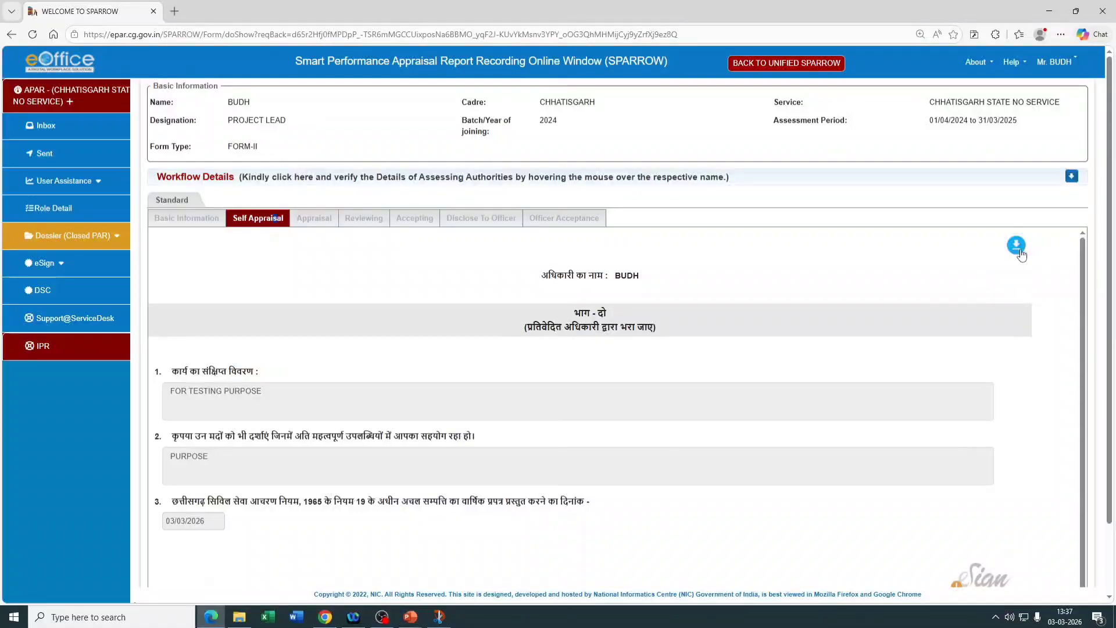
left_click(1017, 250)
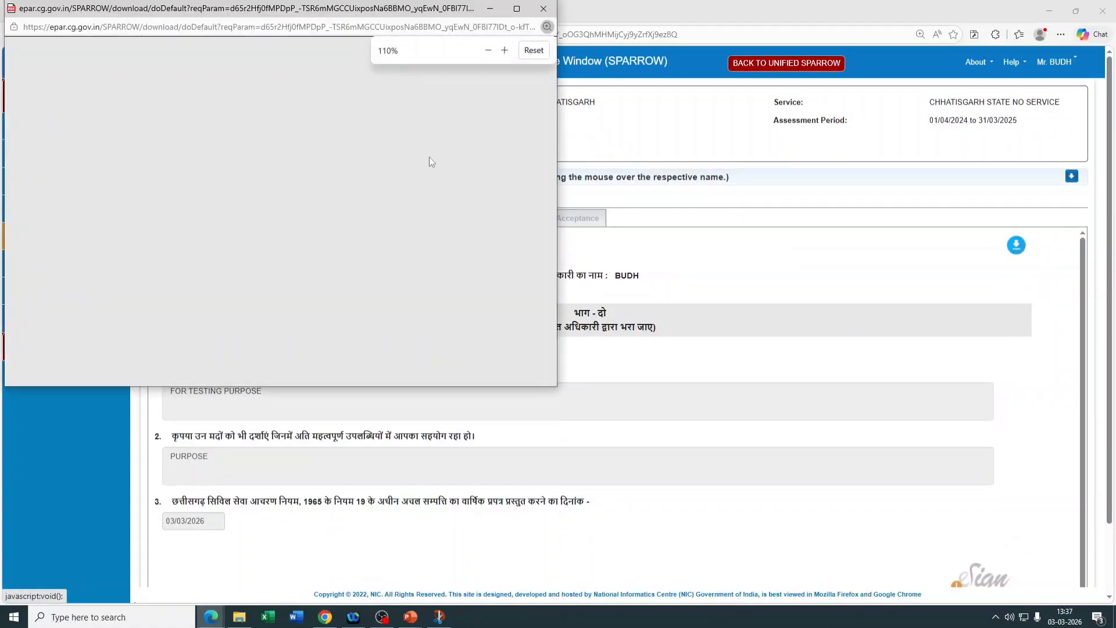
left_click(548, 10)
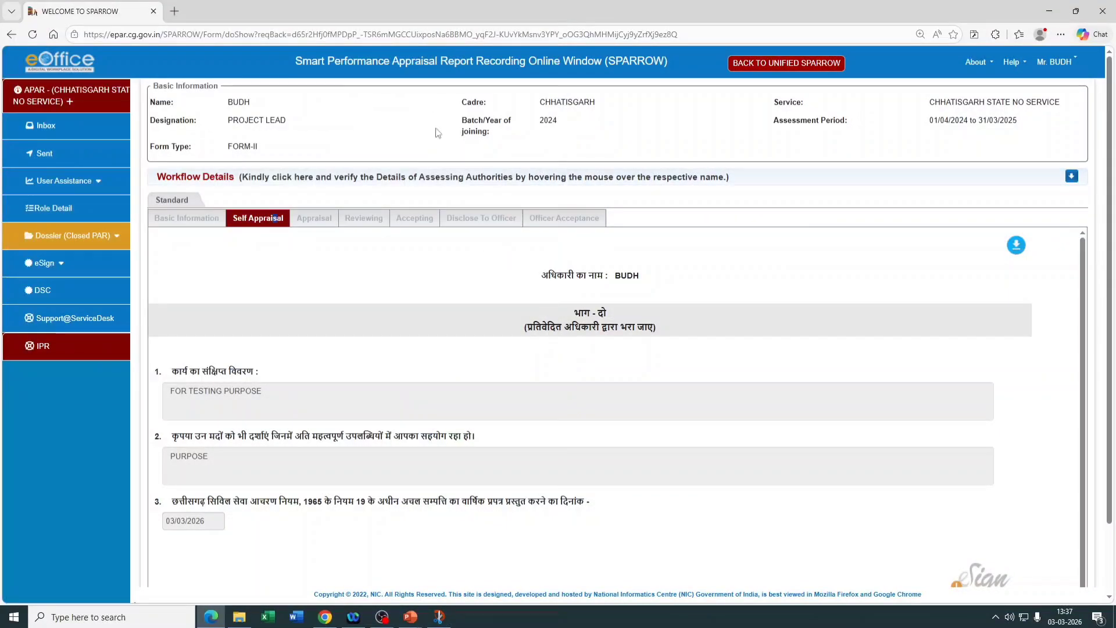
Read the Basic Information PDF through to its digital signature note, close it and return to the Self Appraisal section
left_click(164, 223)
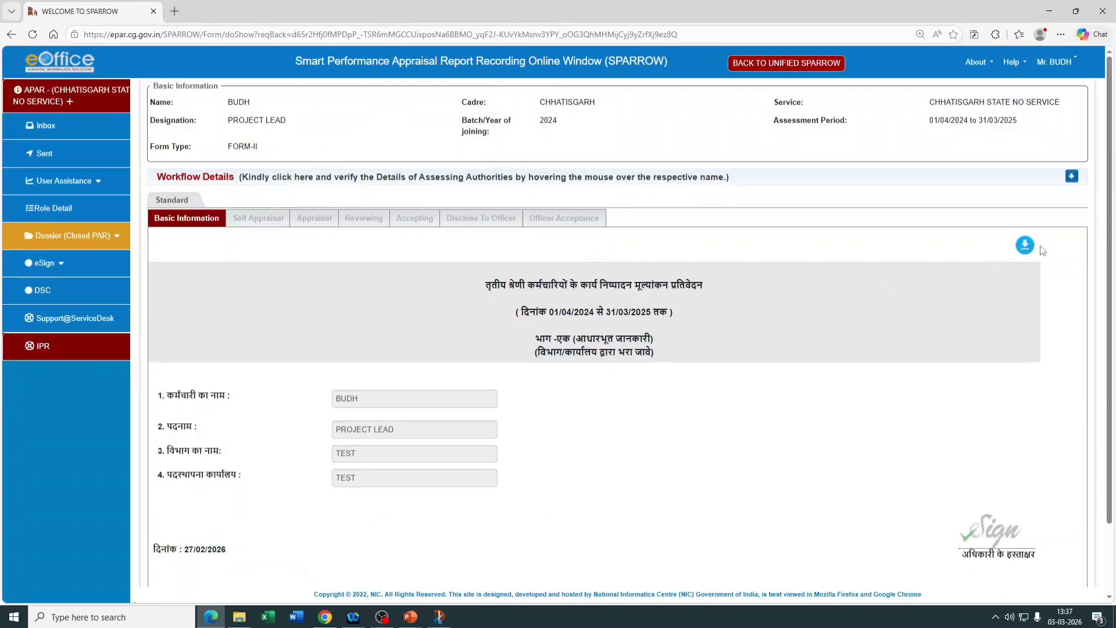
left_click(1024, 245)
scroll(340, 179, "down", 1)
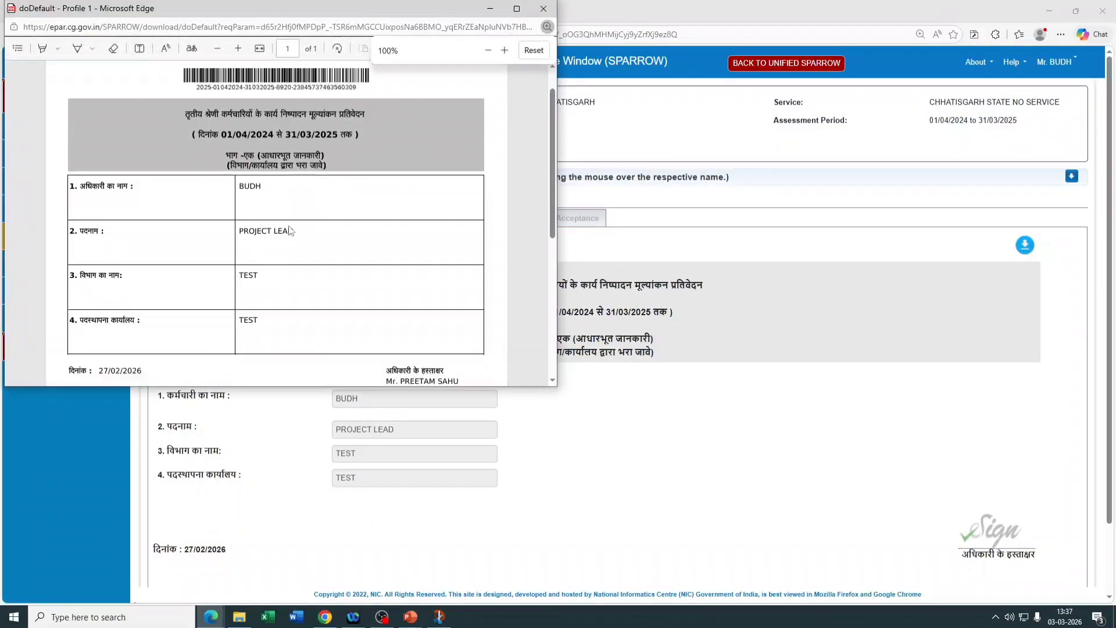
scroll(291, 231, "down", 5)
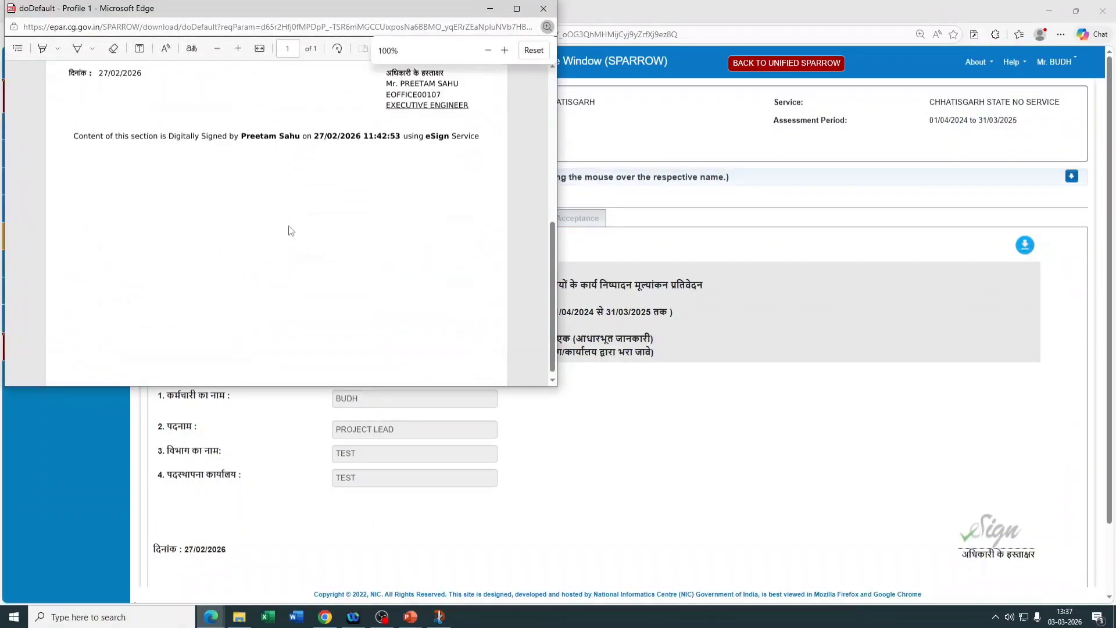
left_click(543, 8)
left_click(253, 223)
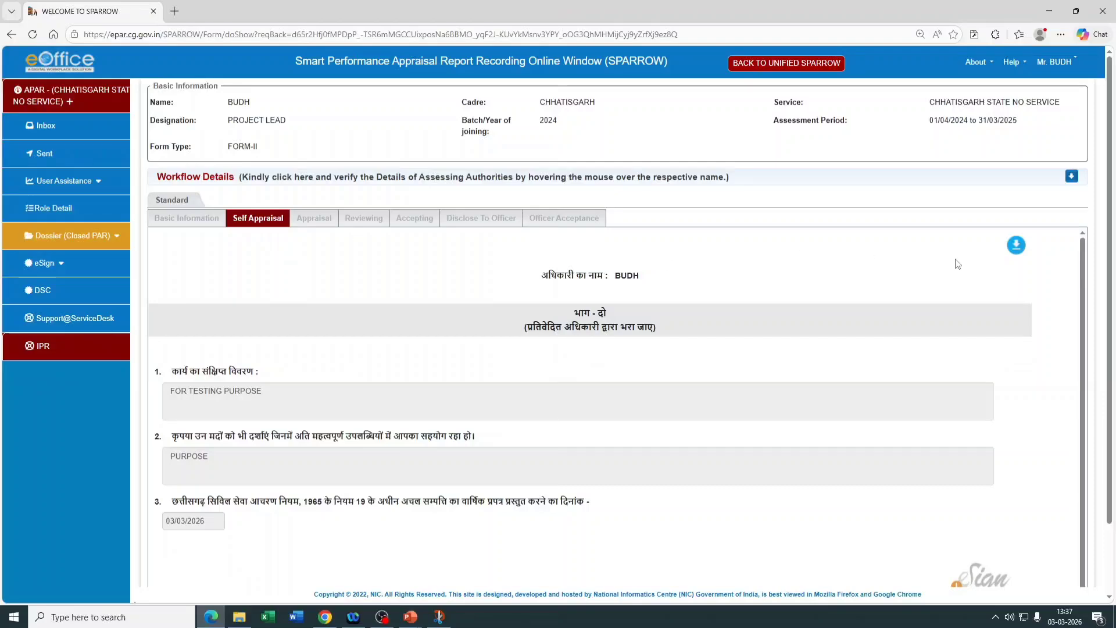
Open and close the Self Appraisal PDF, and look through the Appraisal, Reviewing, Disclose To Officer and Officer Acceptance sections
left_click(1014, 249)
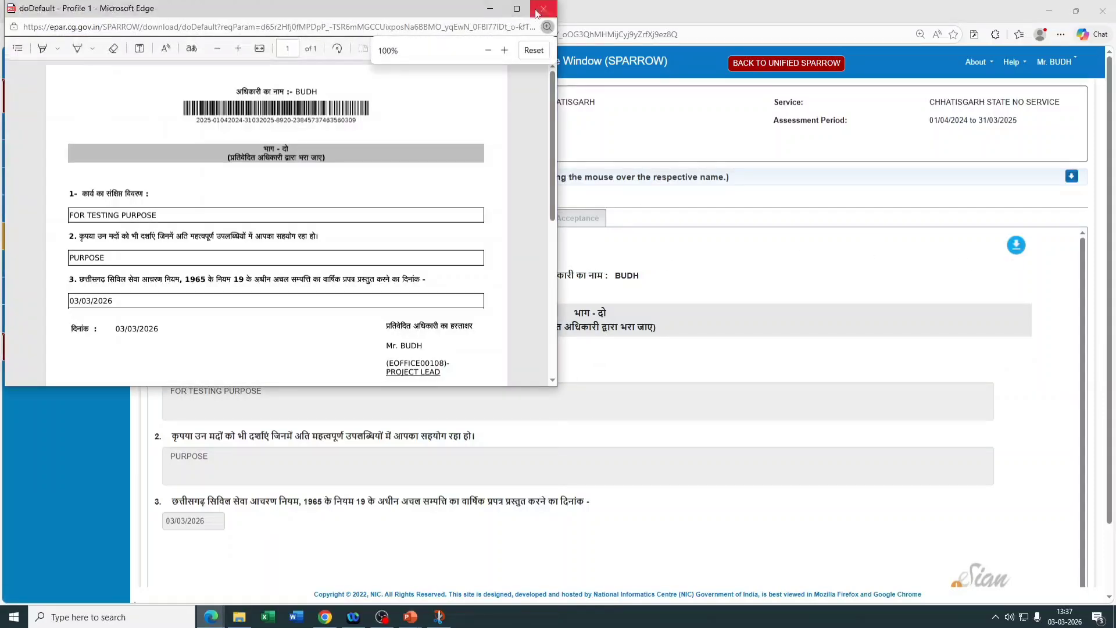
left_click(543, 8)
left_click(325, 221)
scroll(477, 326, "down", 3)
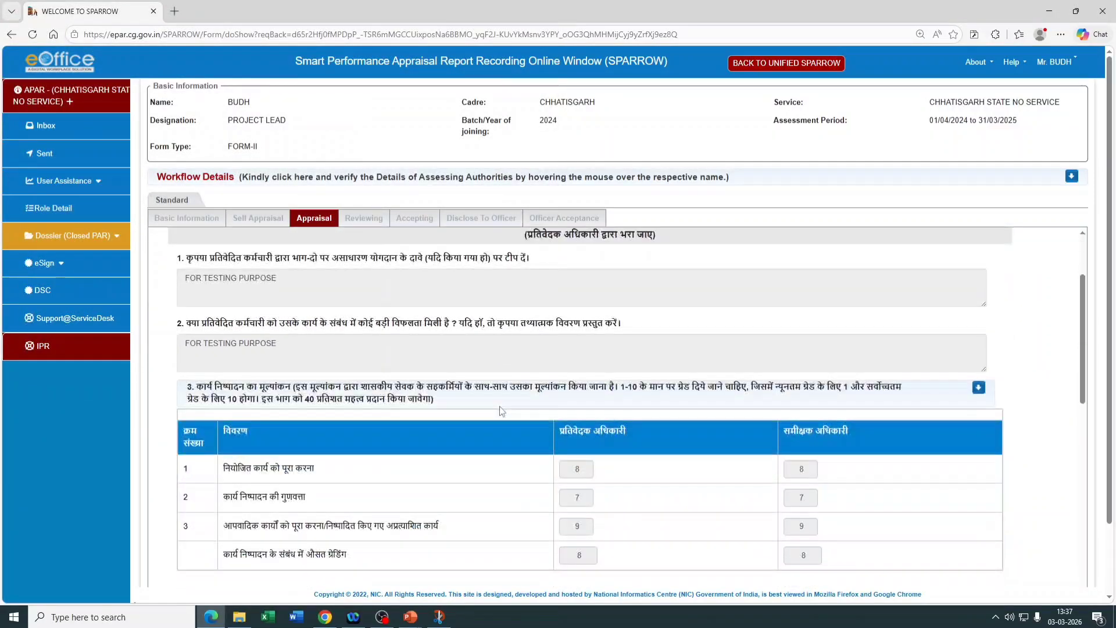
left_click(366, 219)
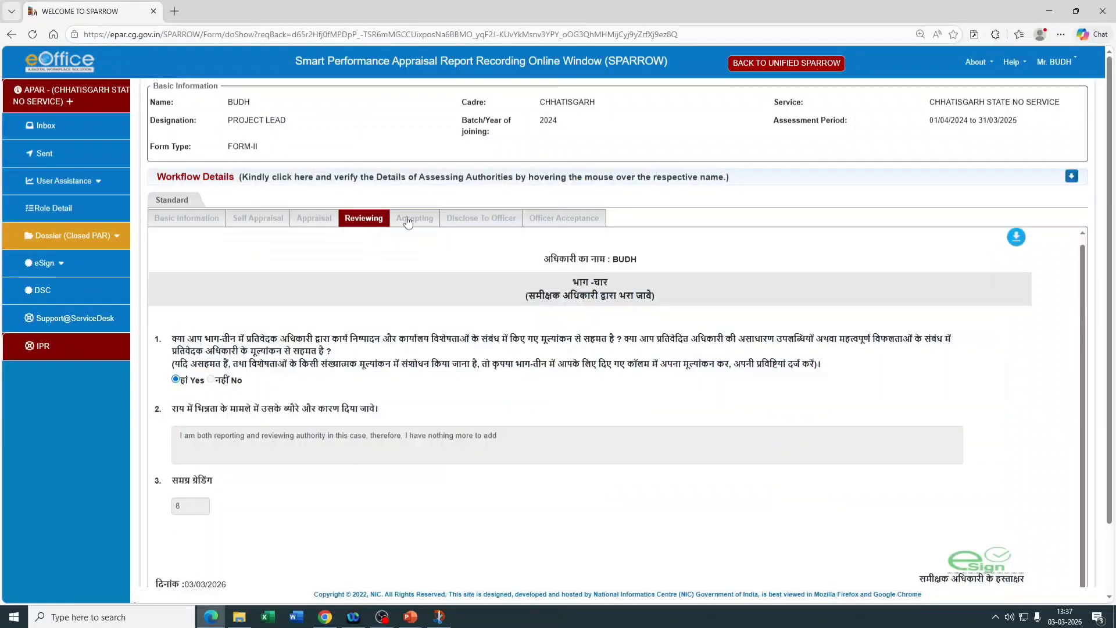
left_click(471, 220)
left_click(584, 219)
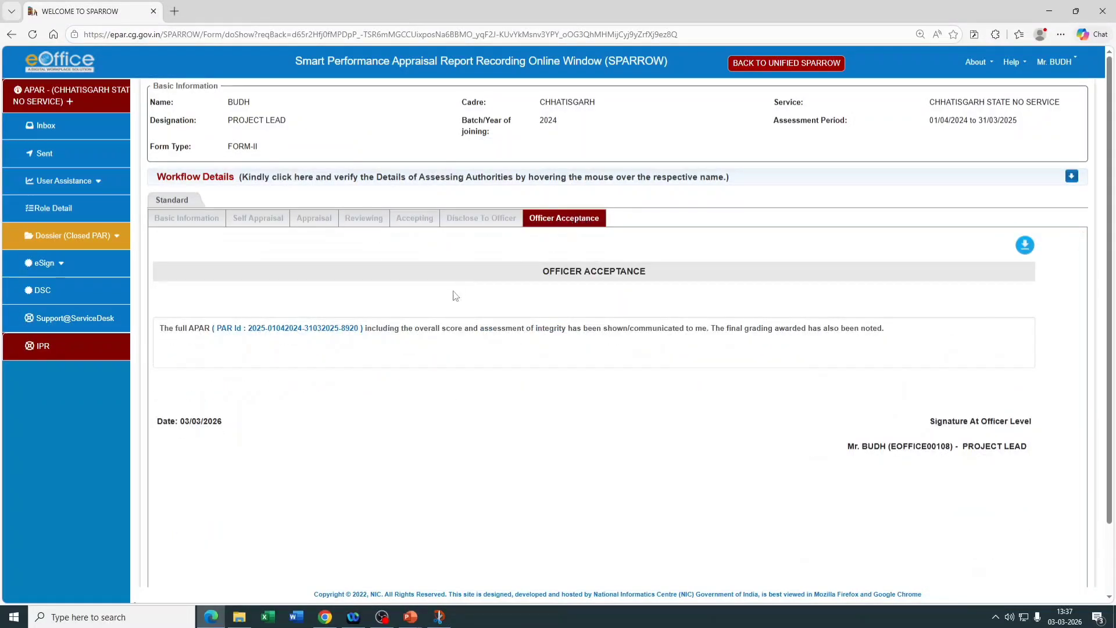
scroll(528, 397, "down", 2)
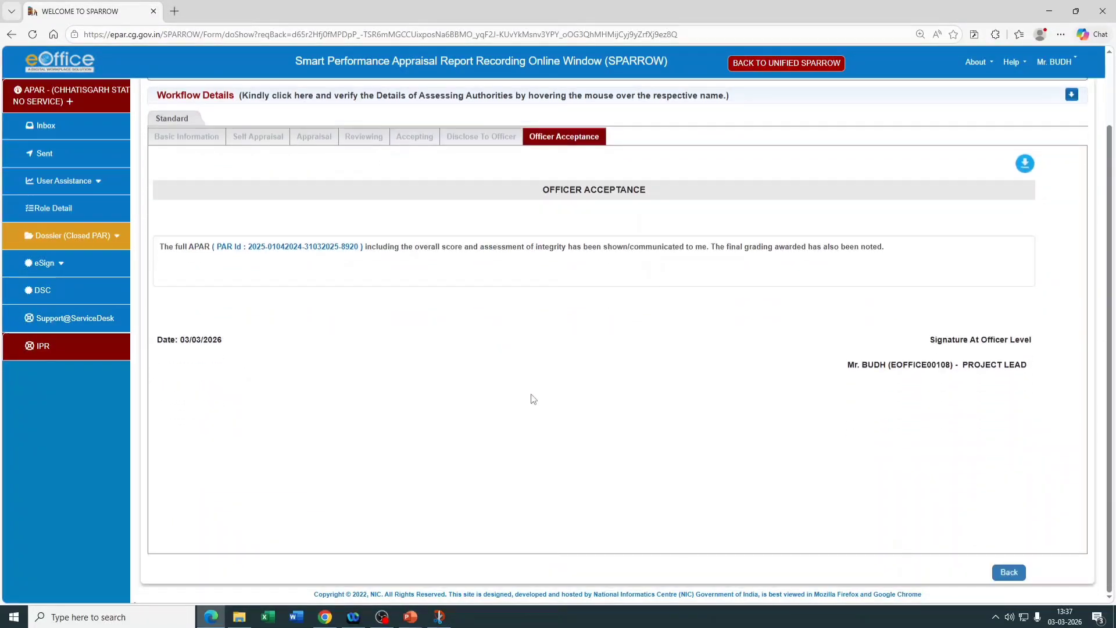
scroll(142, 214, "up", 2)
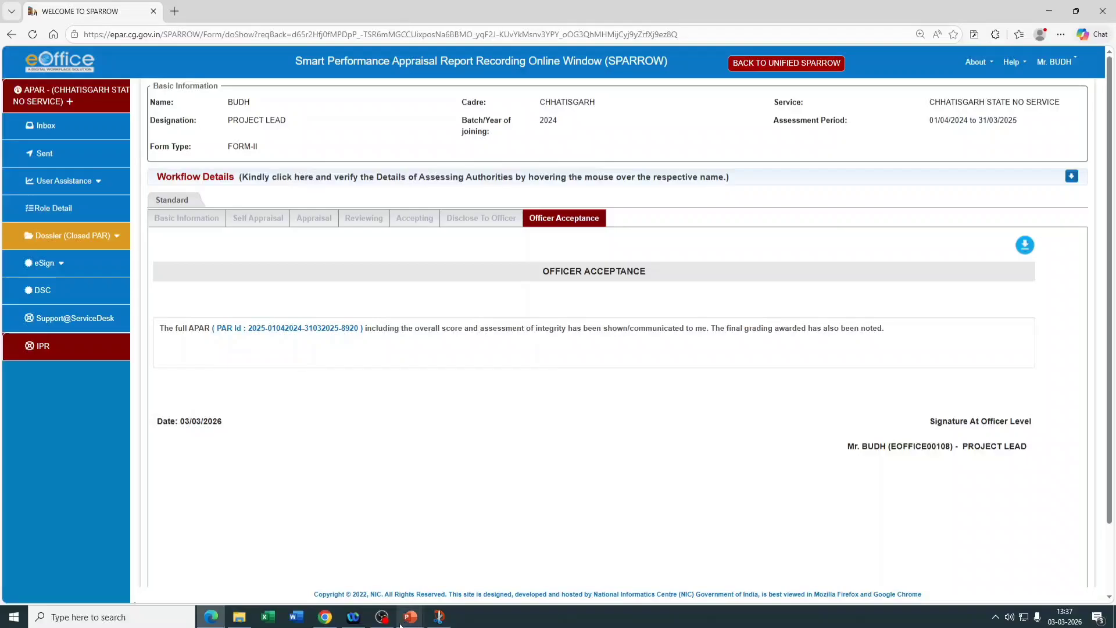
left_click(382, 619)
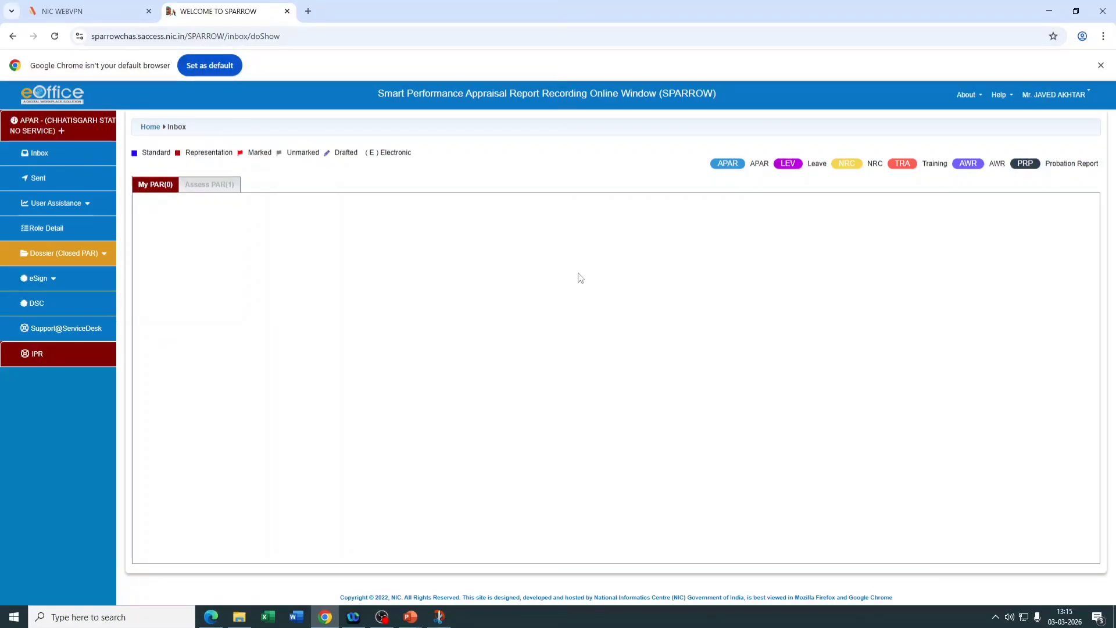
Open the FORM-II APAR at the reporting stage from the Assess PAR list in the reporting authority's inbox
left_click(39, 152)
left_click(201, 191)
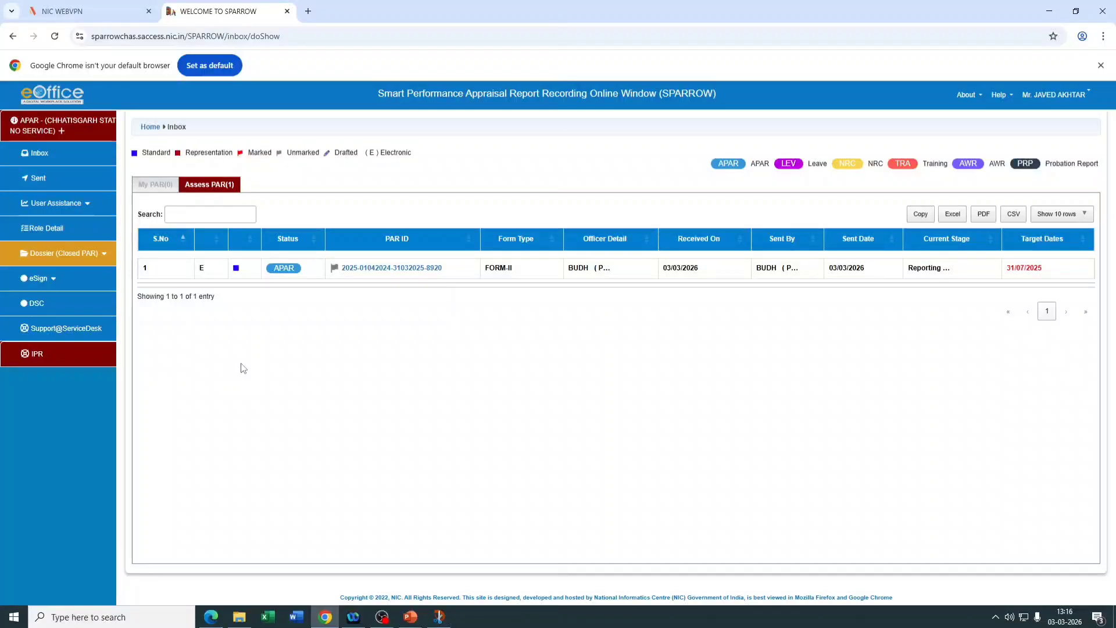
left_click(389, 272)
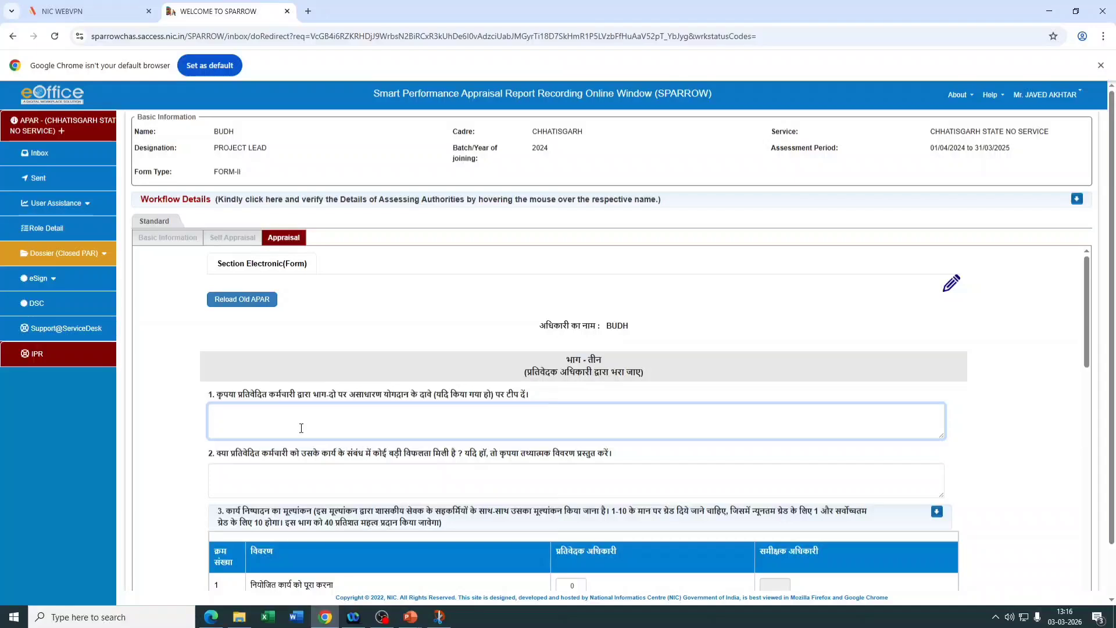
Enter "FOR TESTING PURPOSE" as the answer to both questions 1 and 2 of the Appraisal section
scroll(284, 395, "down", 2)
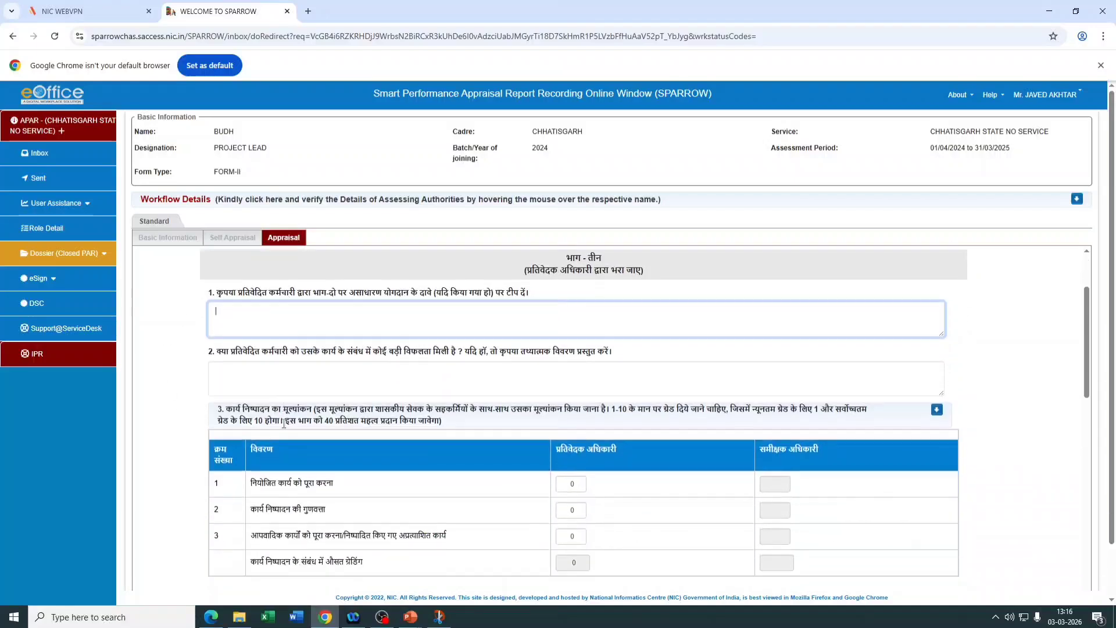
scroll(273, 290, "up", 2)
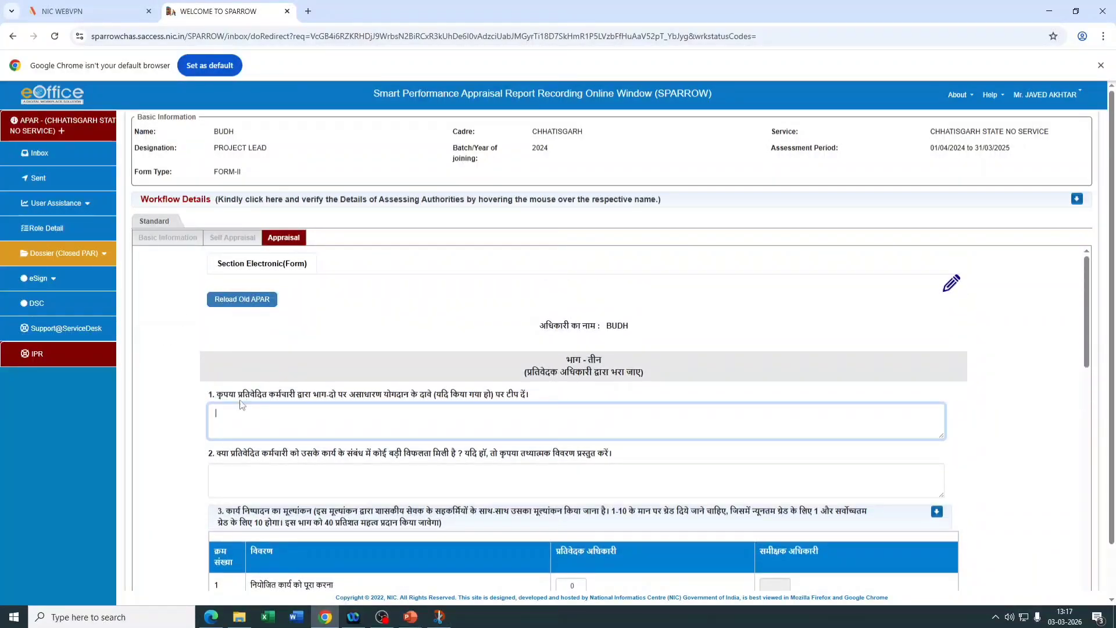
left_click_drag(211, 400, 551, 399)
left_click(528, 416)
type("FOR TESTING PURPOSE")
key("ctrl+a")
key("ctrl+c")
left_click(356, 478)
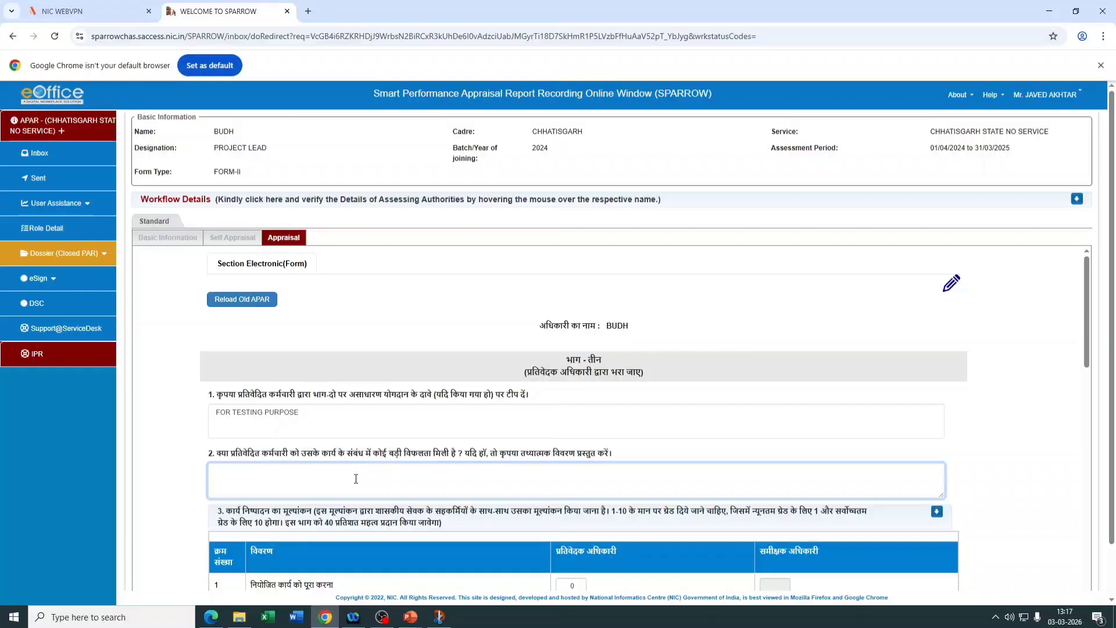
key("ctrl+v")
left_click(366, 422)
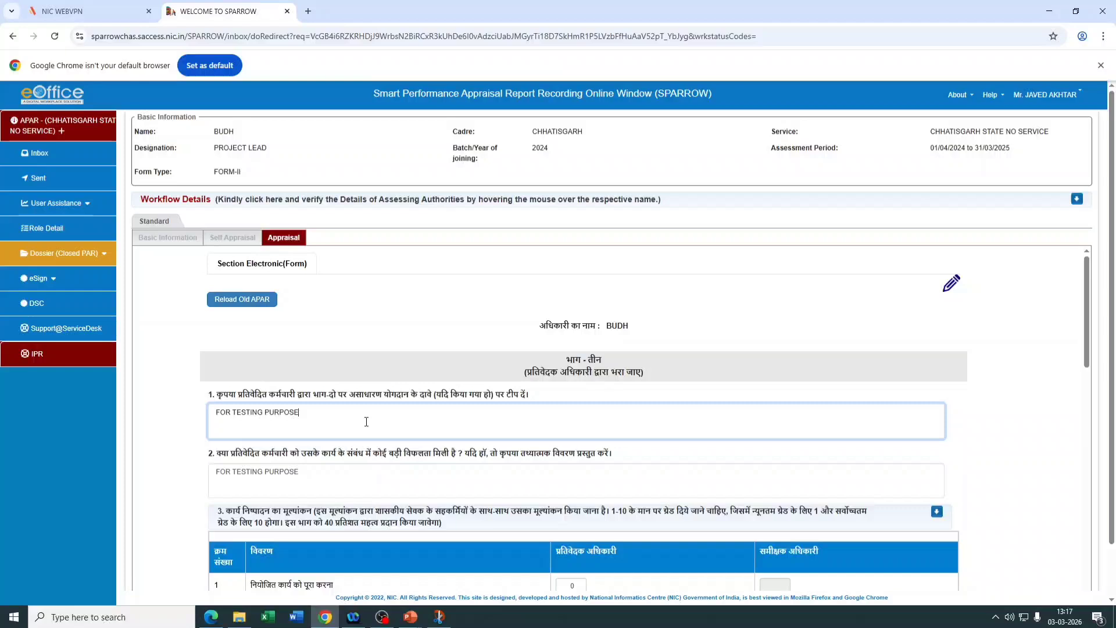
left_click(342, 479)
Expand the Workflow Details to view the assessing authorities and the current level of the appraisal
scroll(367, 459, "down", 1)
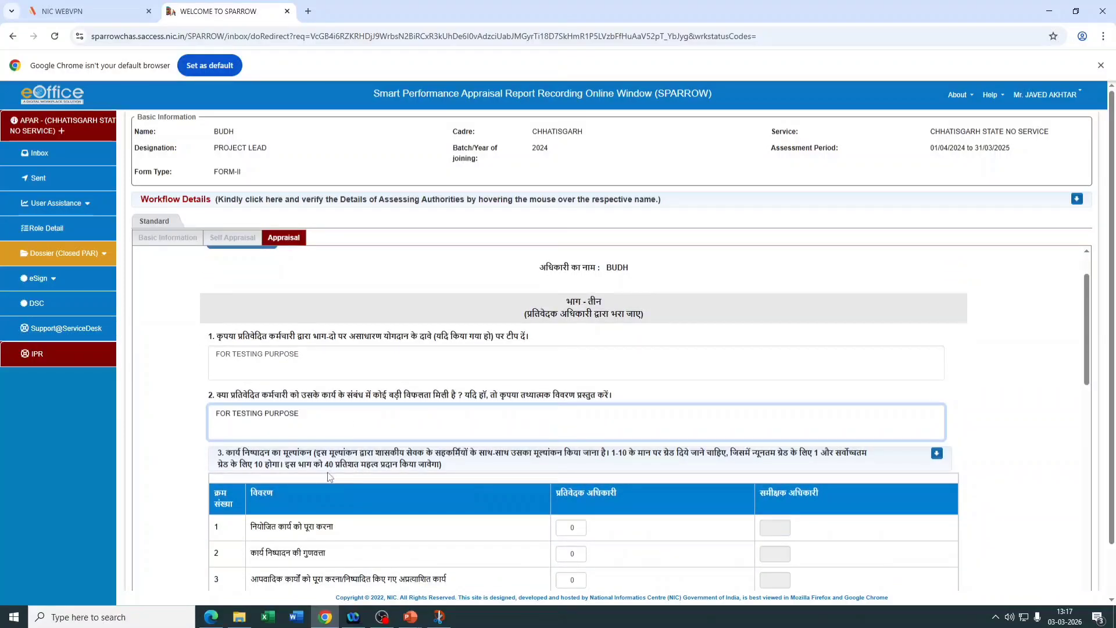
scroll(349, 485, "down", 1)
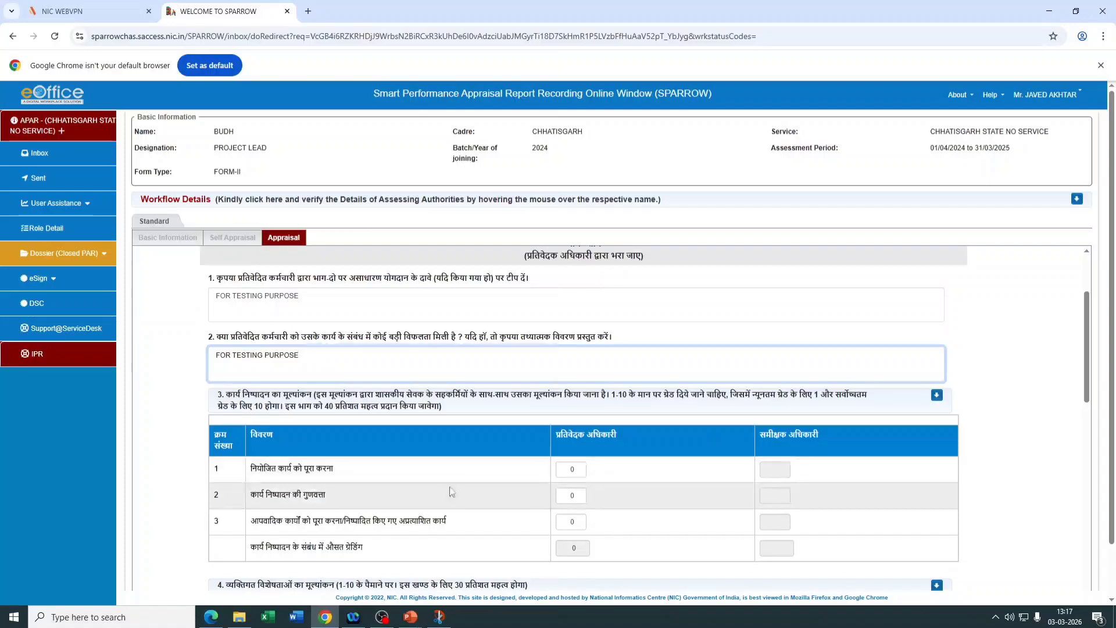
scroll(400, 490, "down", 1)
scroll(319, 446, "up", 3)
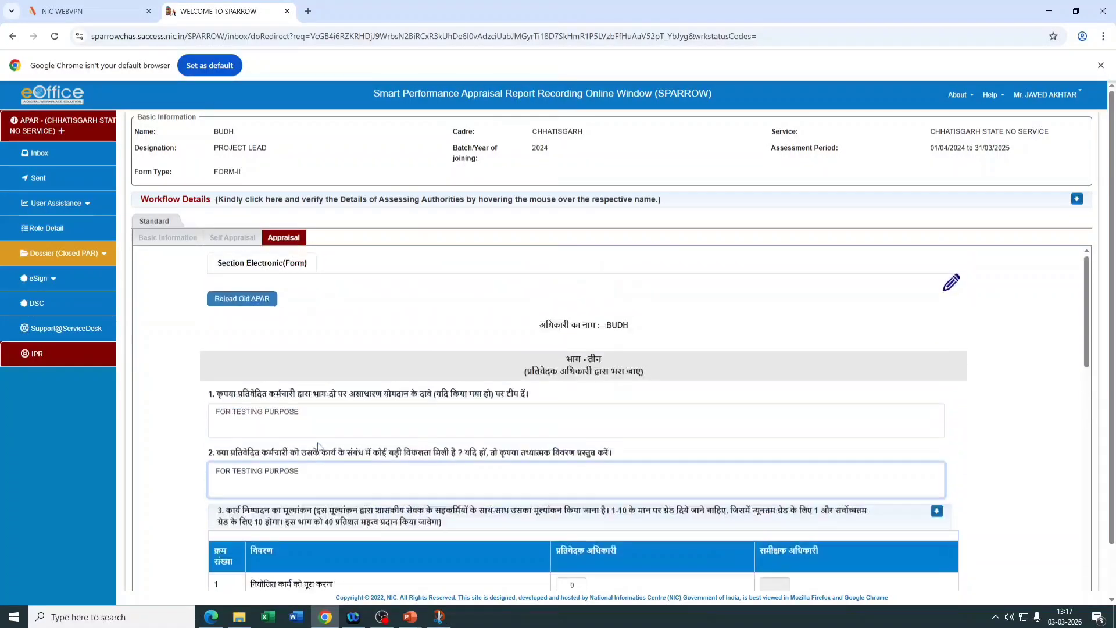
left_click(1077, 200)
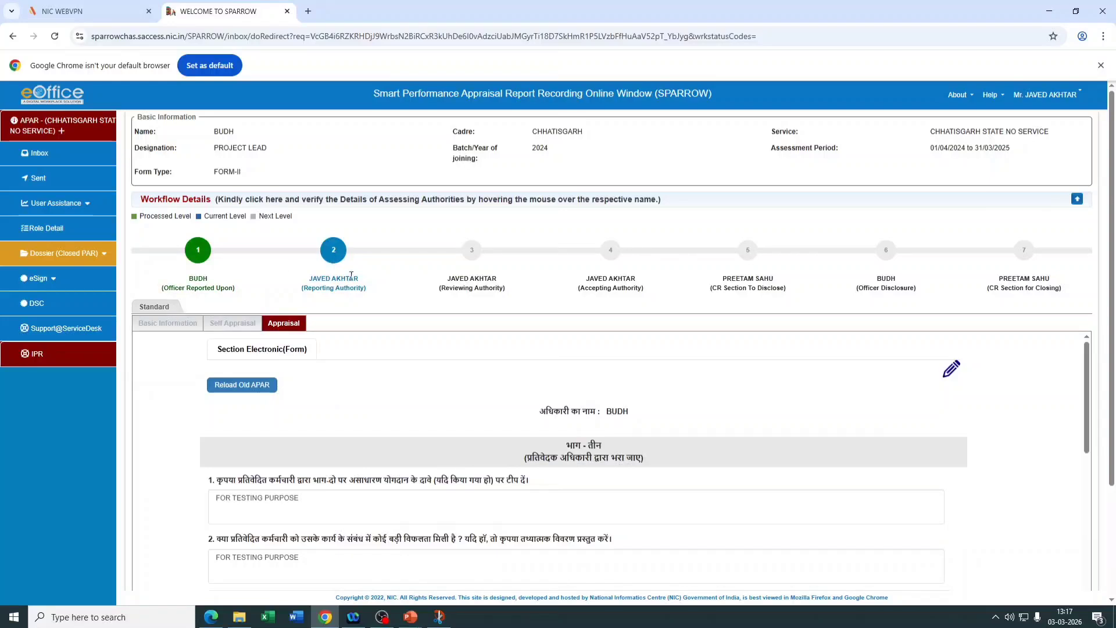
Grade the three work performance items in part 3 as reporting officer with 8, 7 and 8
scroll(352, 378, "down", 1)
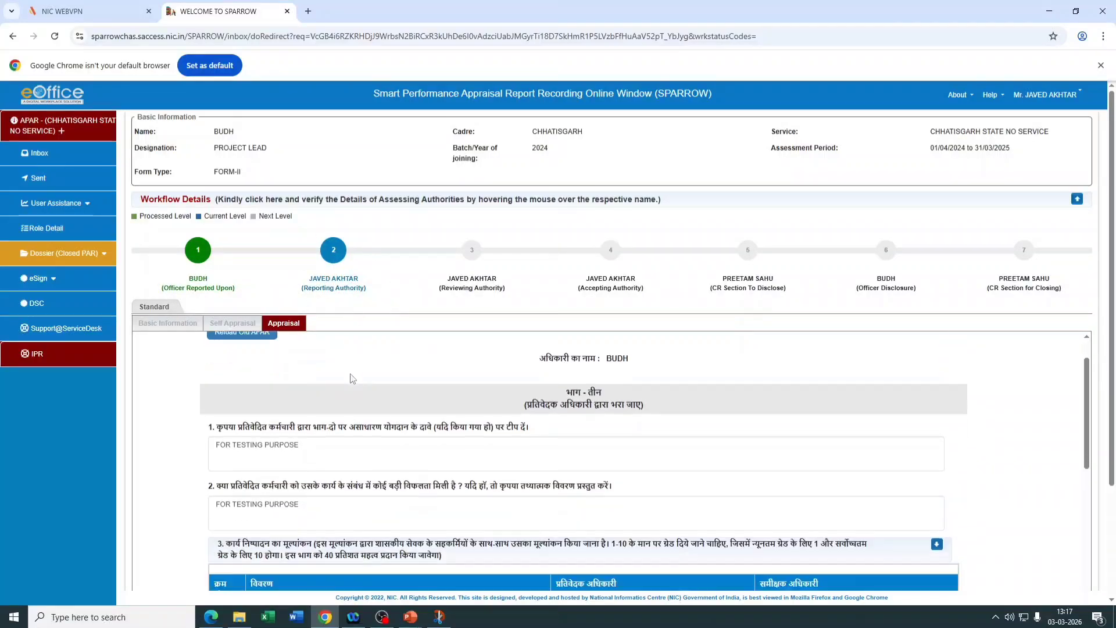
scroll(355, 383, "down", 1)
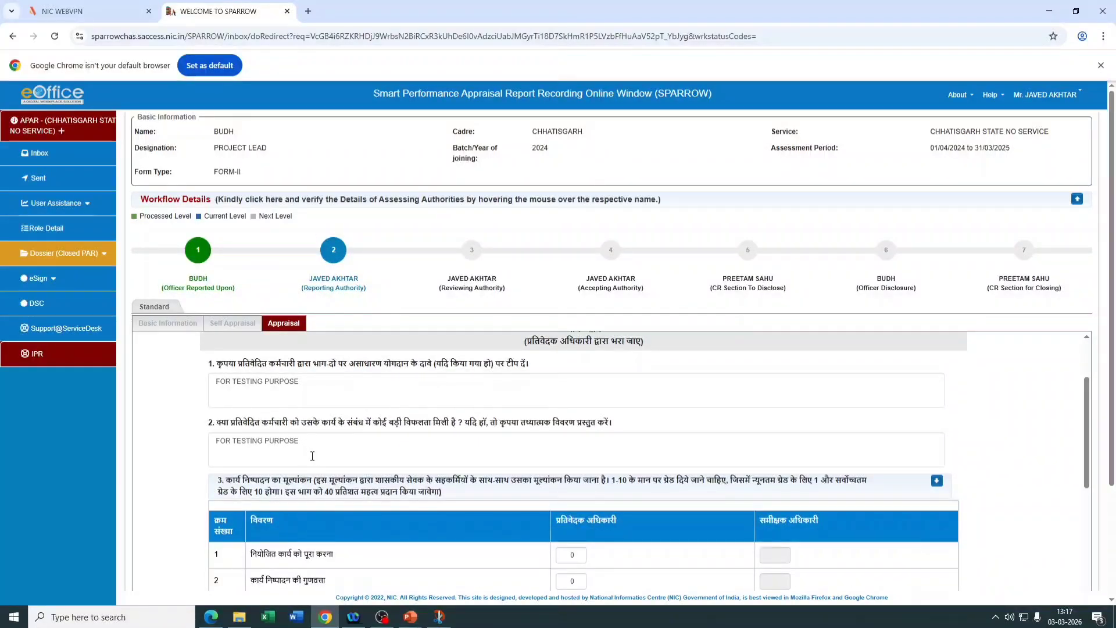
scroll(312, 457, "up", 1)
scroll(312, 456, "down", 2)
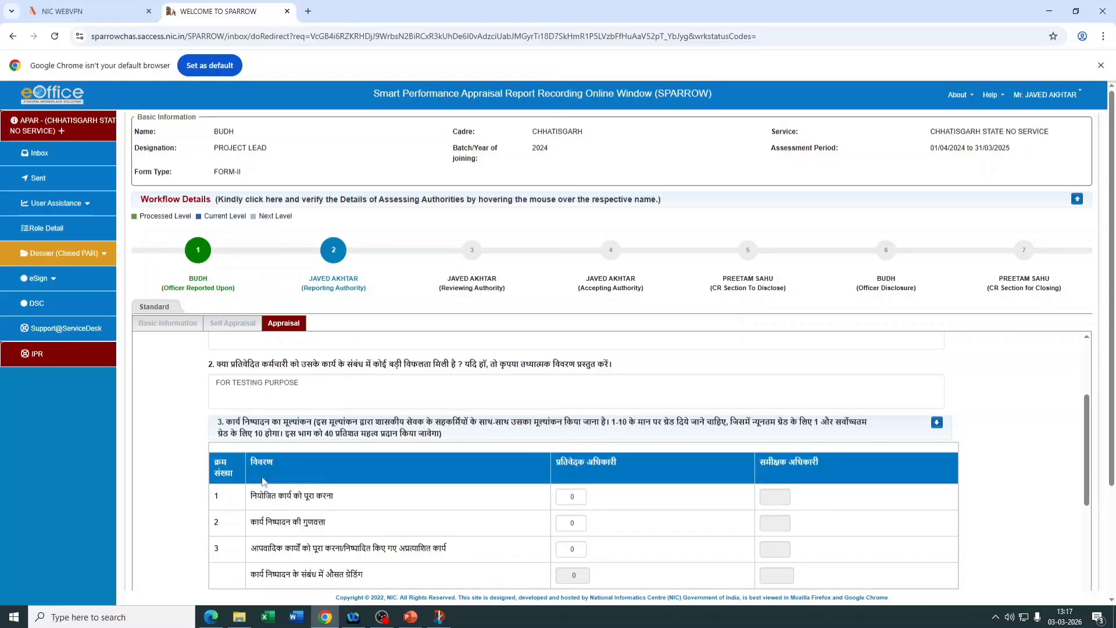
scroll(263, 481, "down", 1)
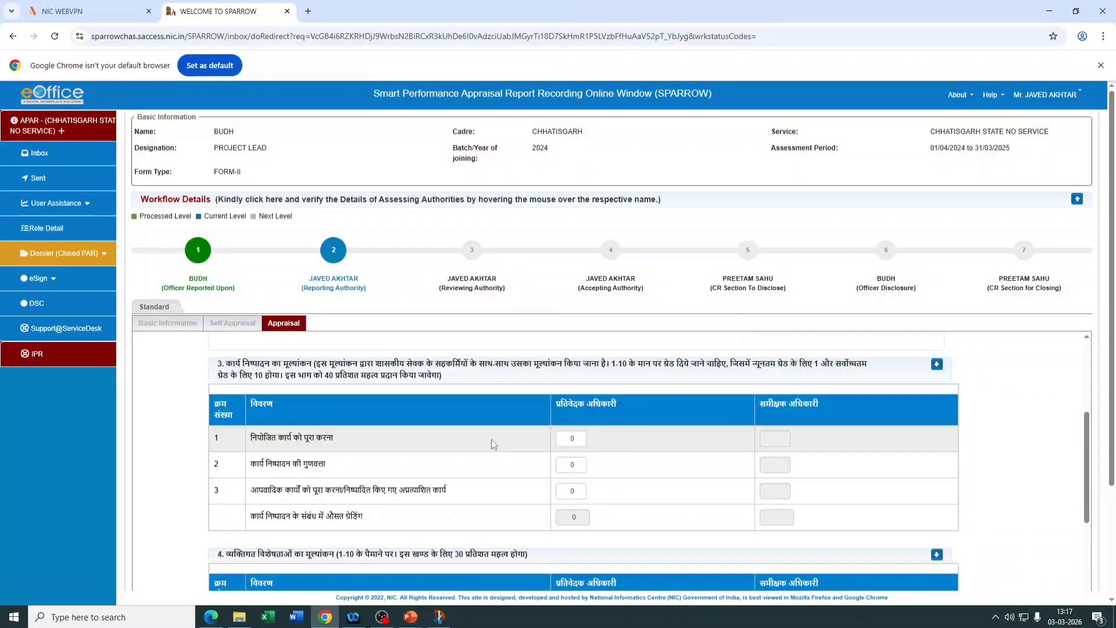
left_click(580, 438)
type("8")
left_click(580, 464)
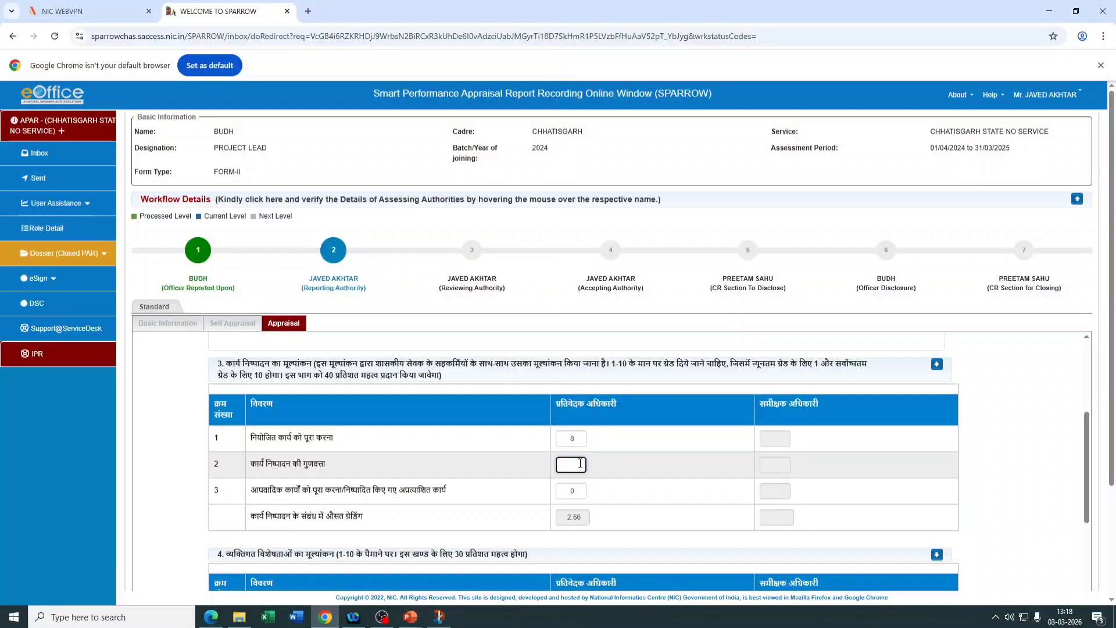
type("7")
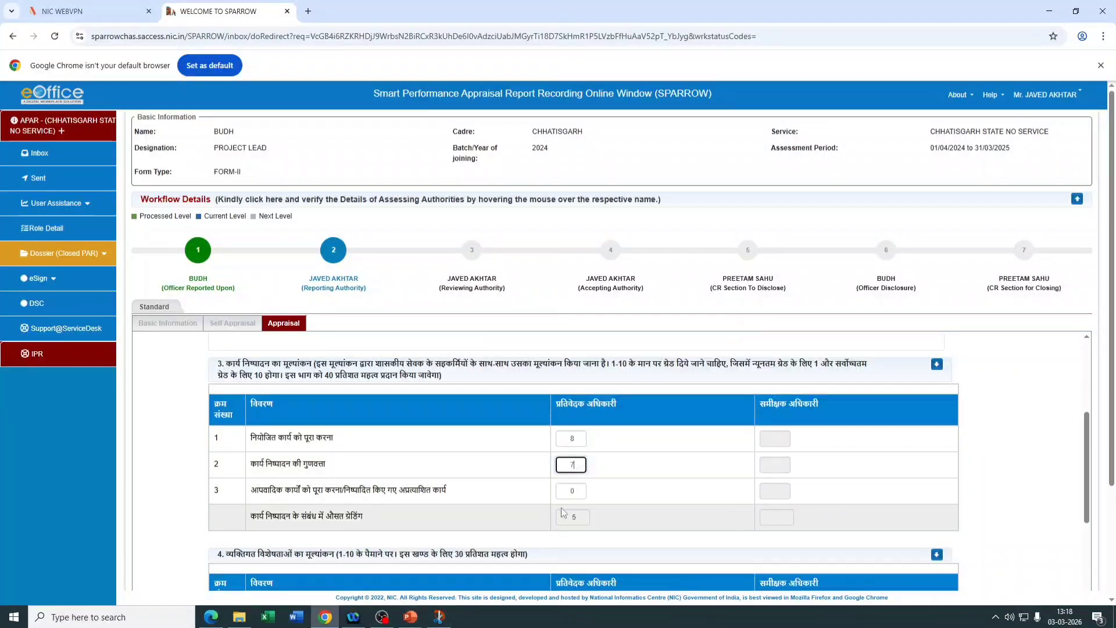
left_click(572, 491)
type("8")
Grade the six personal attribute items in part 4 as reporting officer with 8, 7, 8, 8, 8 and 7
scroll(531, 533, "down", 4)
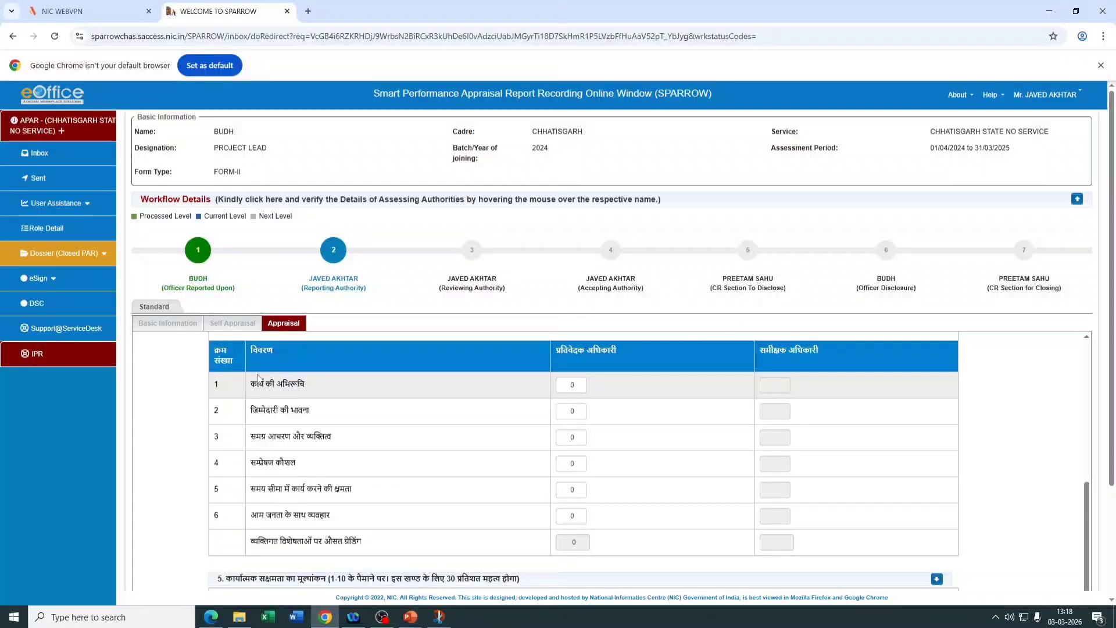
left_click(571, 385)
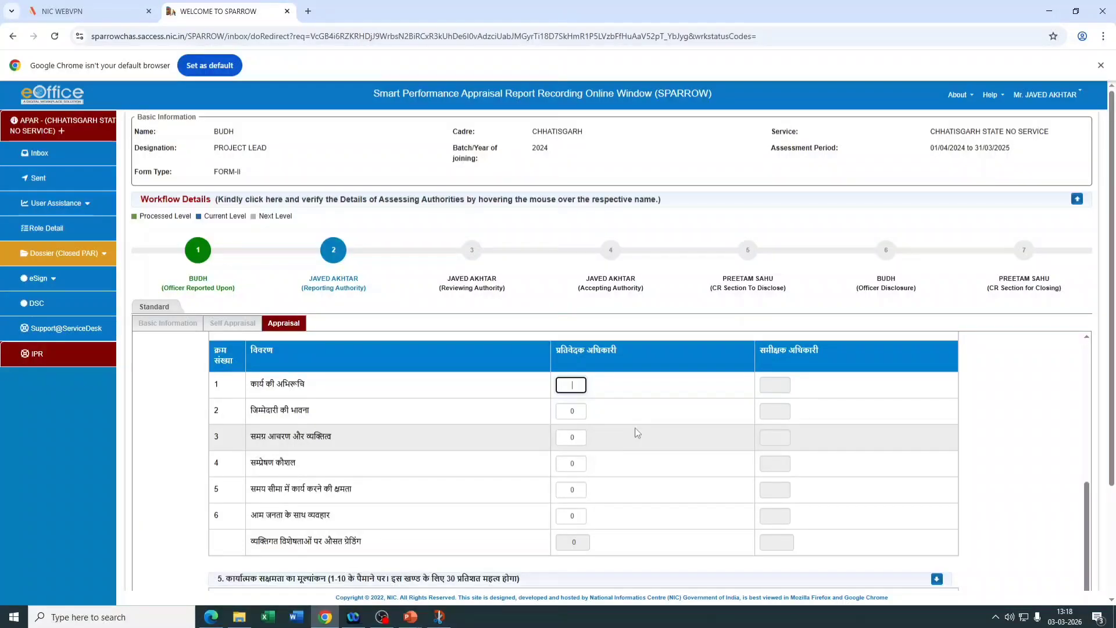
type("8\t7\t8\t8\t8\t7")
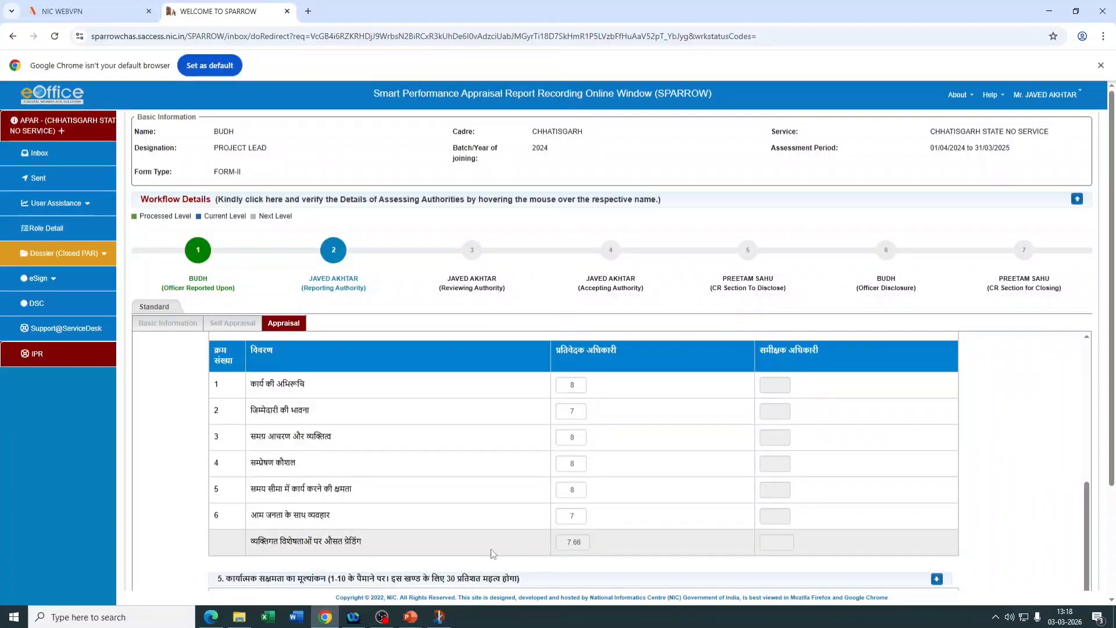
Grade items 1 and 2 of the functional competency assessment in part 5 with 8 each and item 4 with 9
scroll(490, 529, "down", 4)
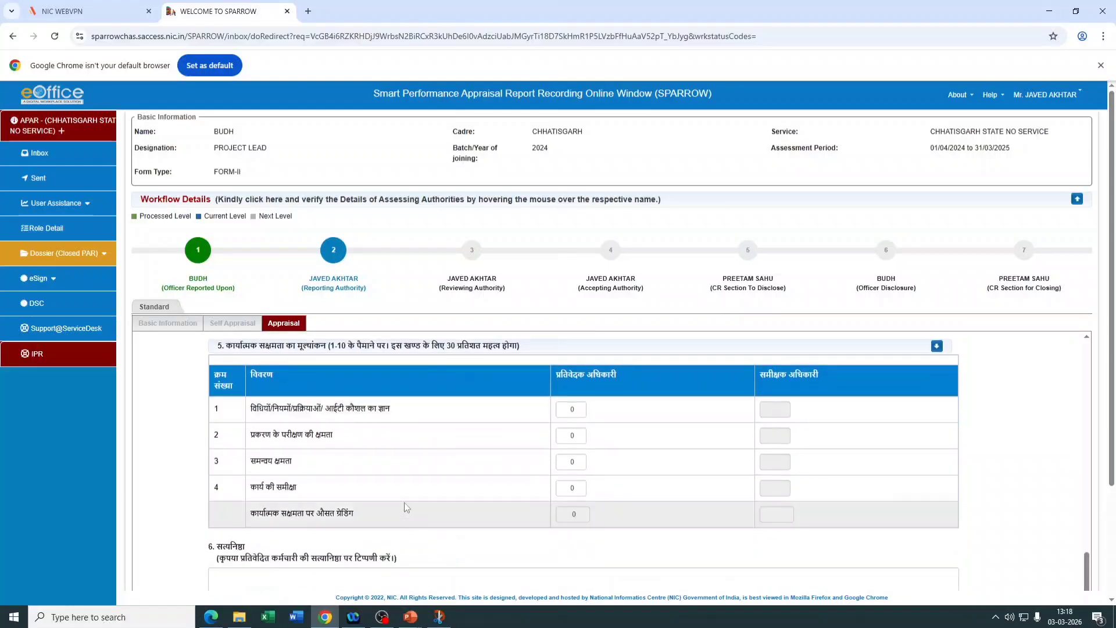
left_click(577, 411)
type("8")
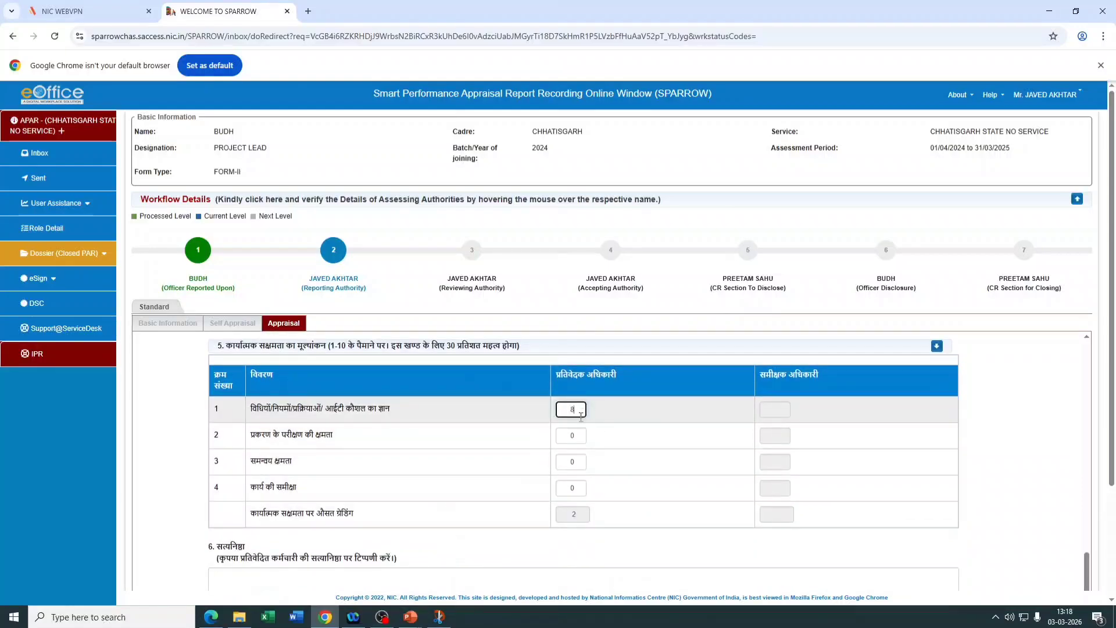
left_click(579, 441)
type("5")
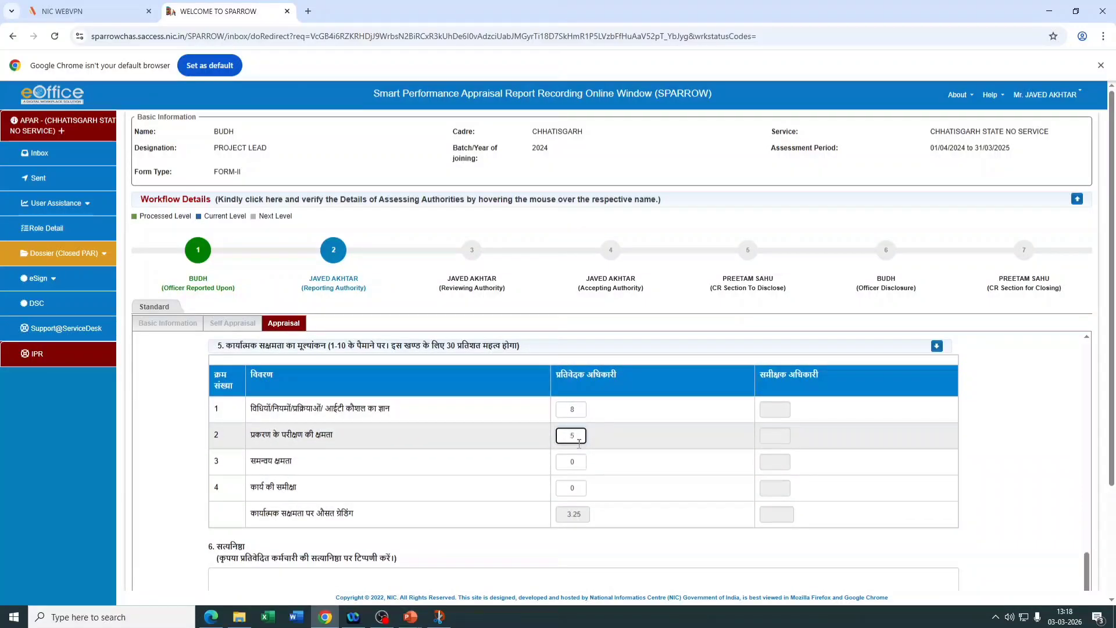
type("8")
left_click(574, 488)
type("9")
left_click(539, 530)
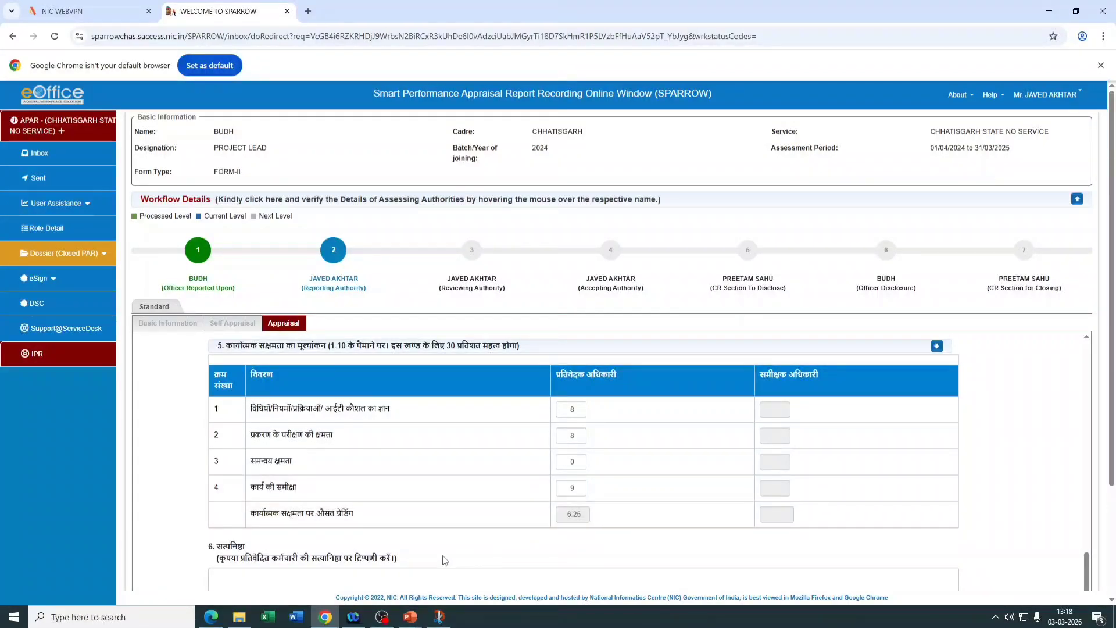
Enter "FOR TESTING PURPOSE" as the comment on the reported employee's integrity in part 6
scroll(445, 560, "down", 1)
scroll(346, 511, "down", 1)
left_click(341, 492)
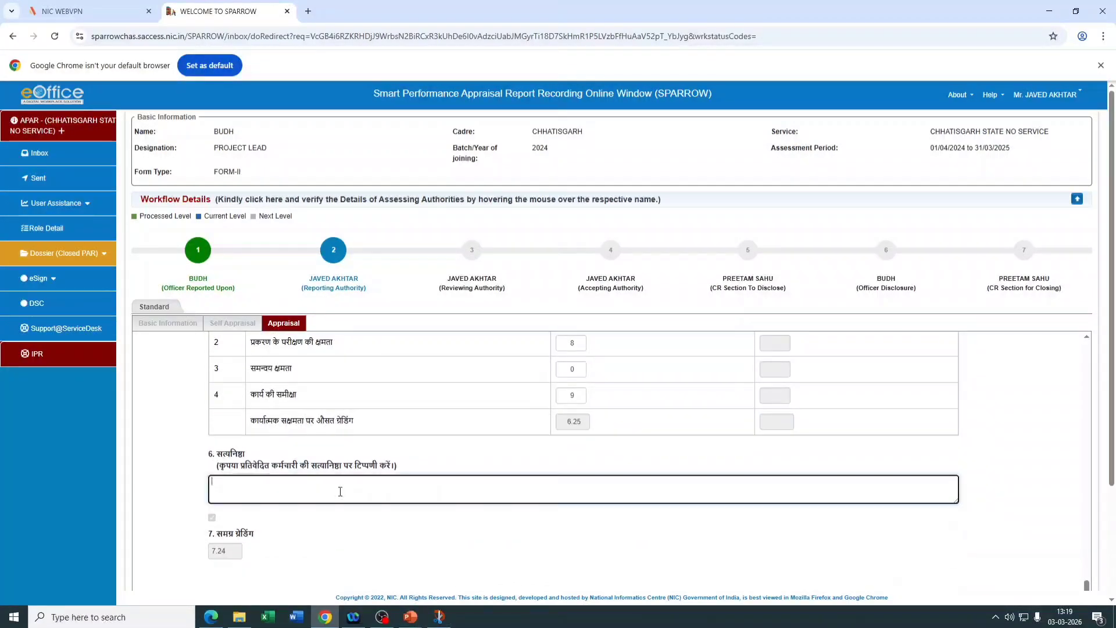
type("FOR TESTING PURPOSE")
Try to send the completed appraisal to the reviewing authority
scroll(234, 527, "down", 1)
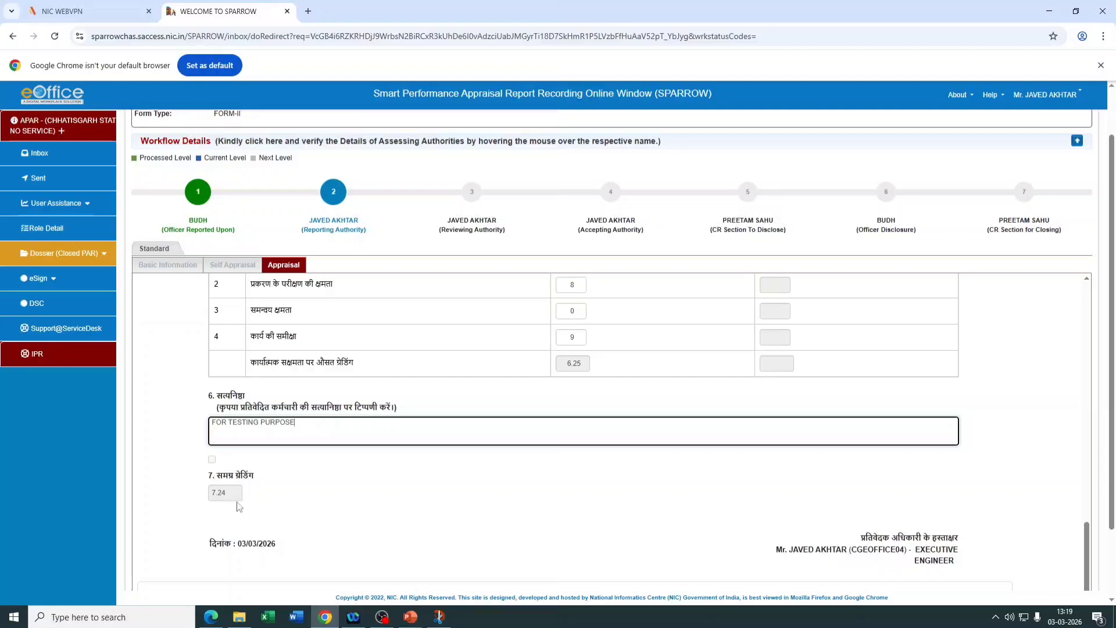
scroll(349, 523, "down", 1)
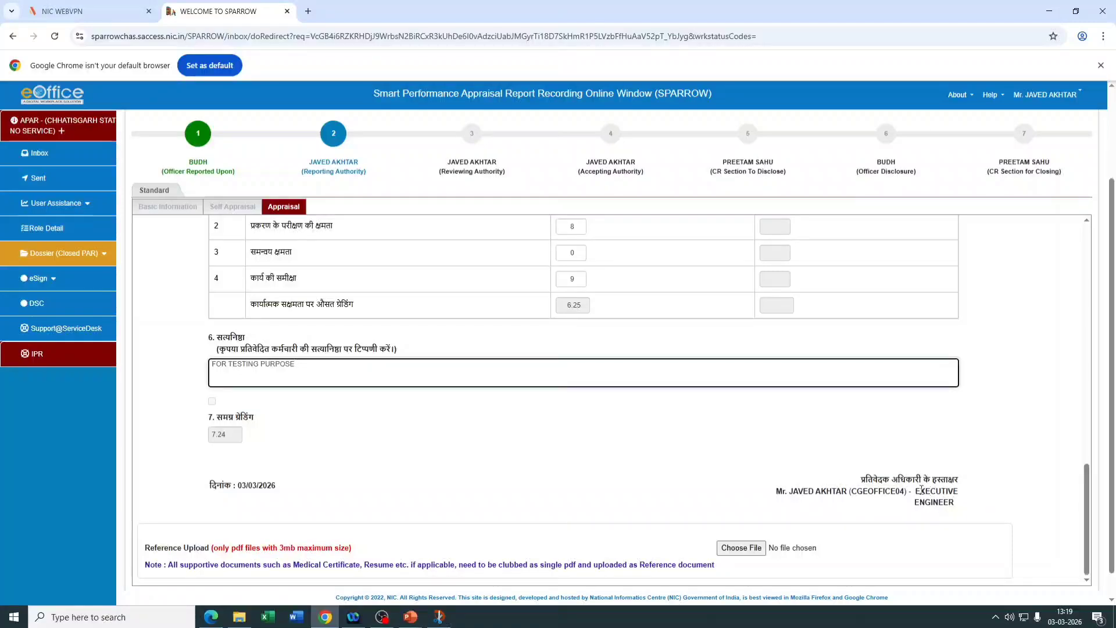
scroll(414, 524, "down", 2)
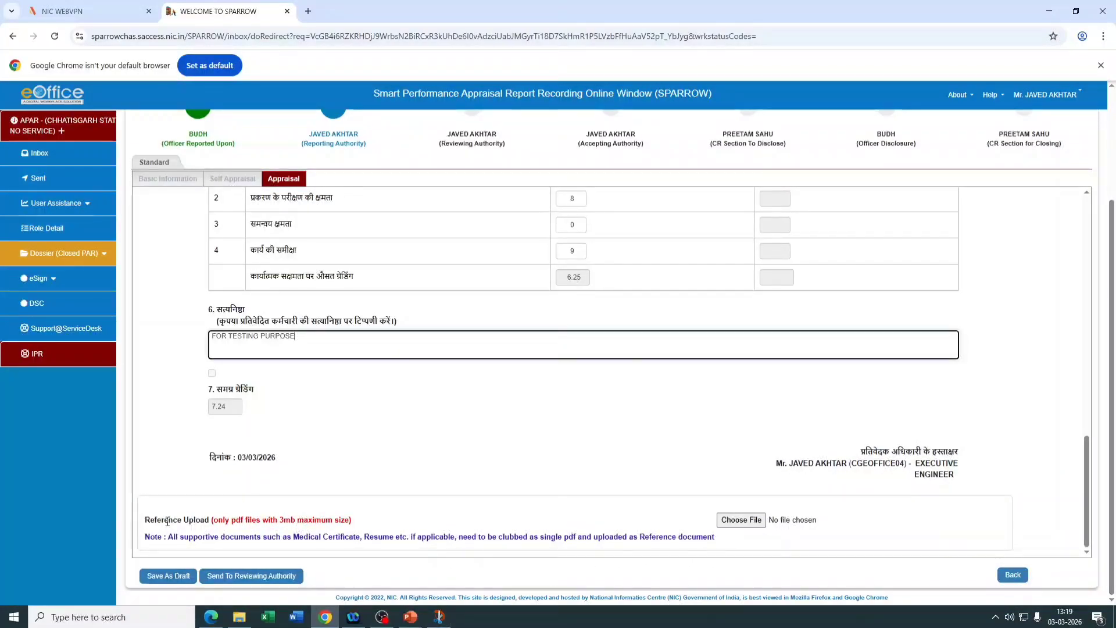
left_click(164, 581)
left_click(280, 581)
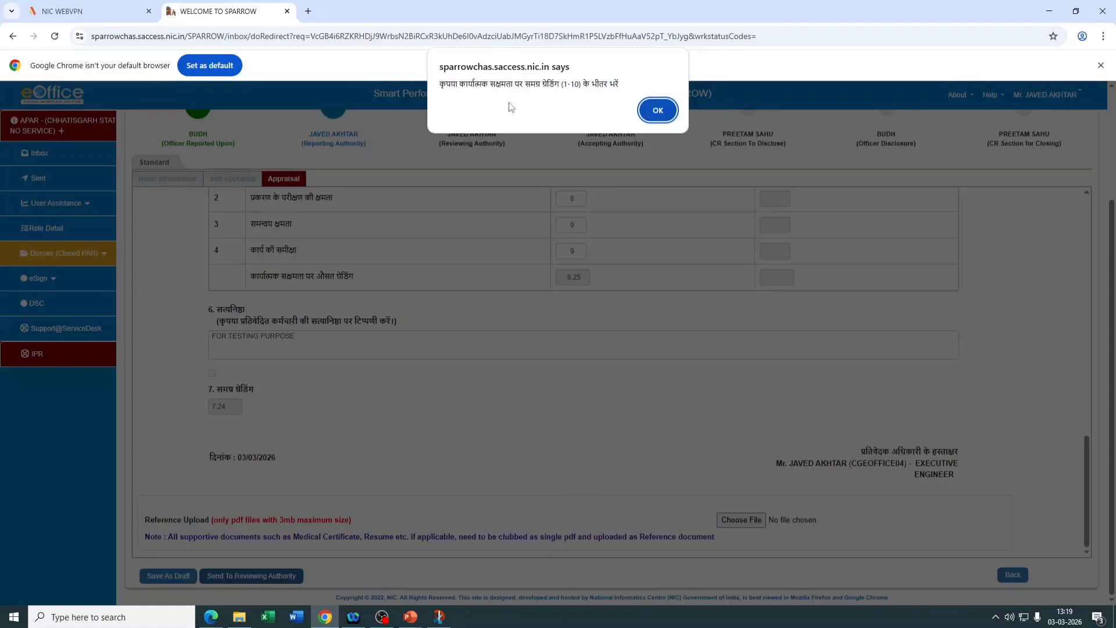
left_click(657, 111)
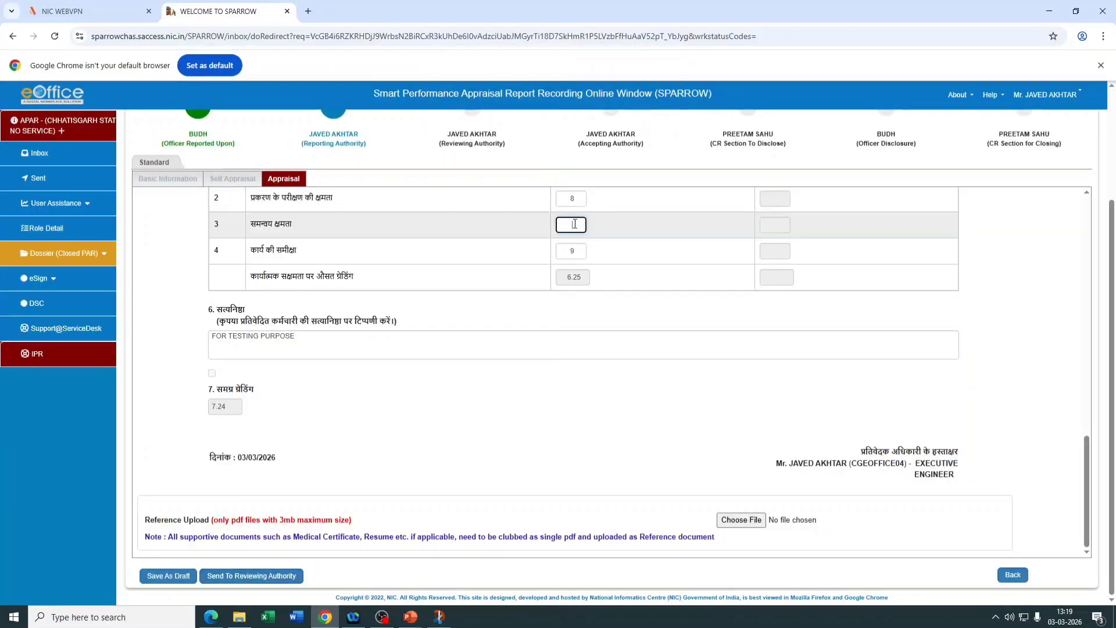
Grade item 3 of the functional competency assessment with 6 and submit the appraisal to the reviewing authority
type("6")
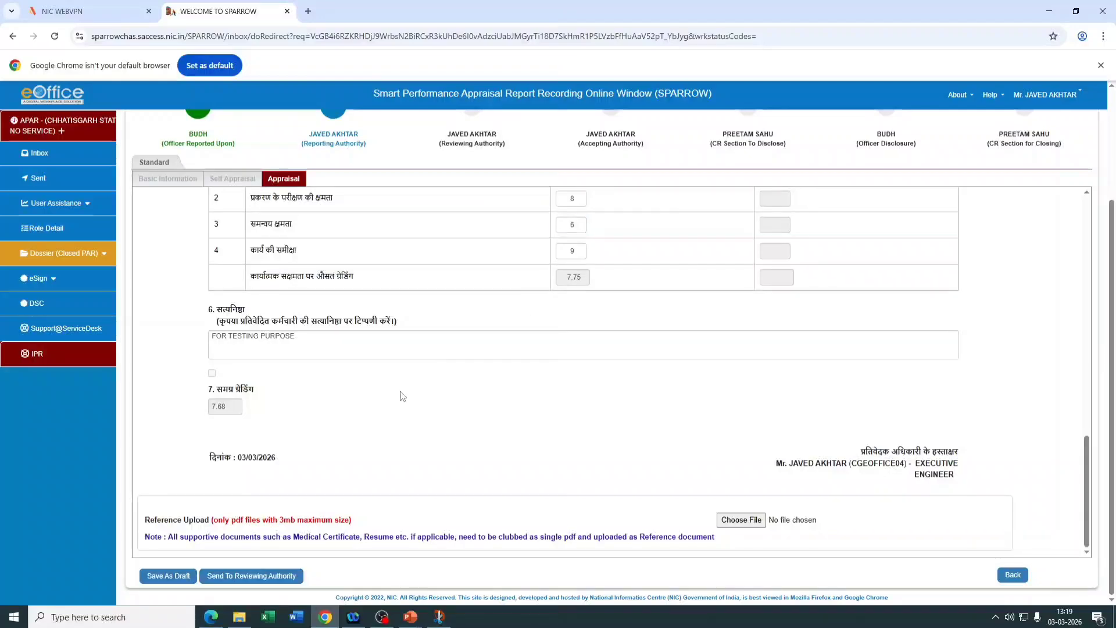
left_click(240, 575)
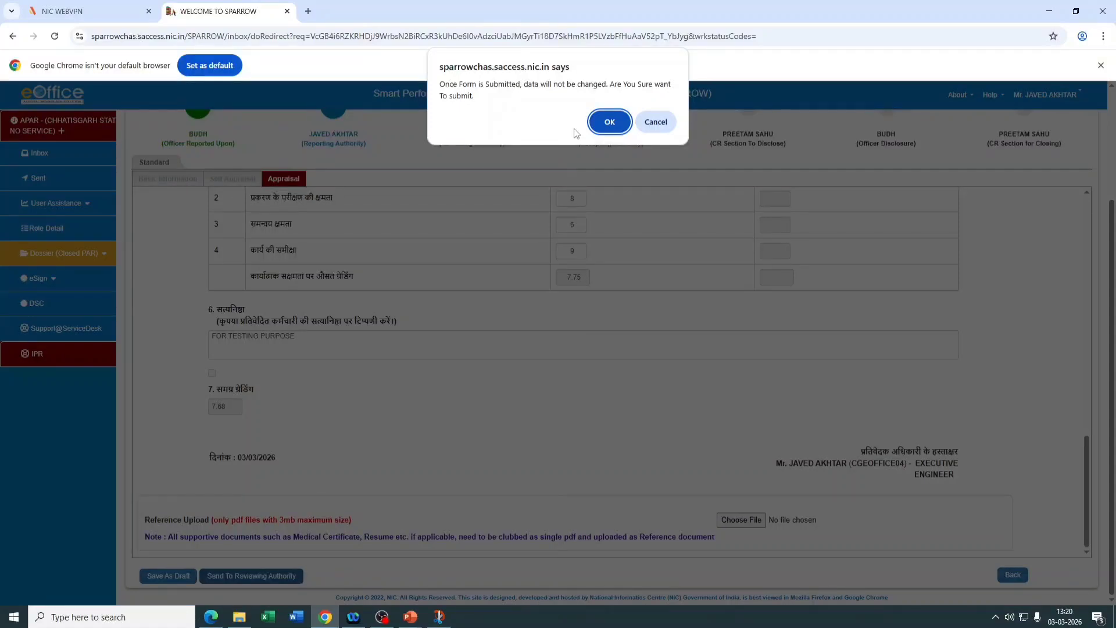
left_click(604, 121)
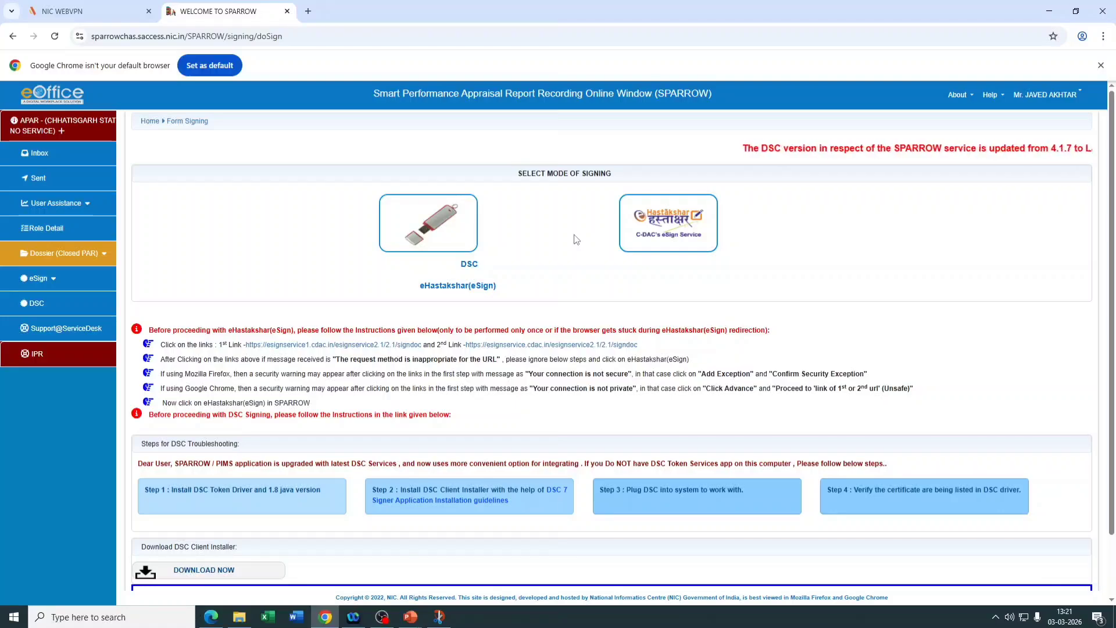
Choose eHastakshar eSign despite the detail mismatch, enter the last three Aadhaar digits as the security number for OTP authentication, and consent to signing
left_click(655, 235)
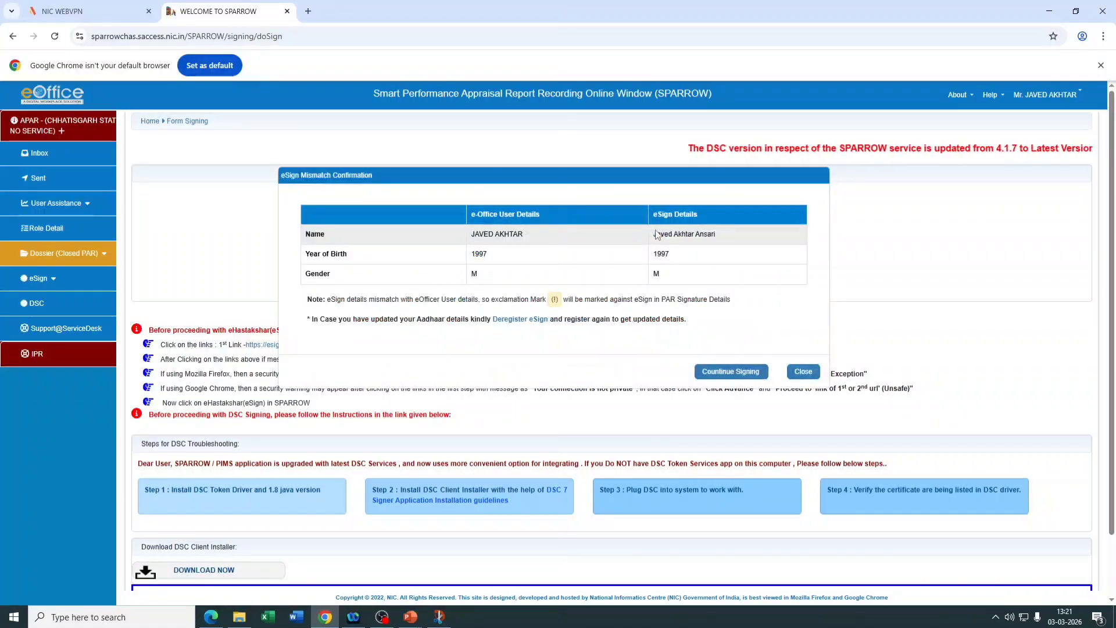
left_click(730, 372)
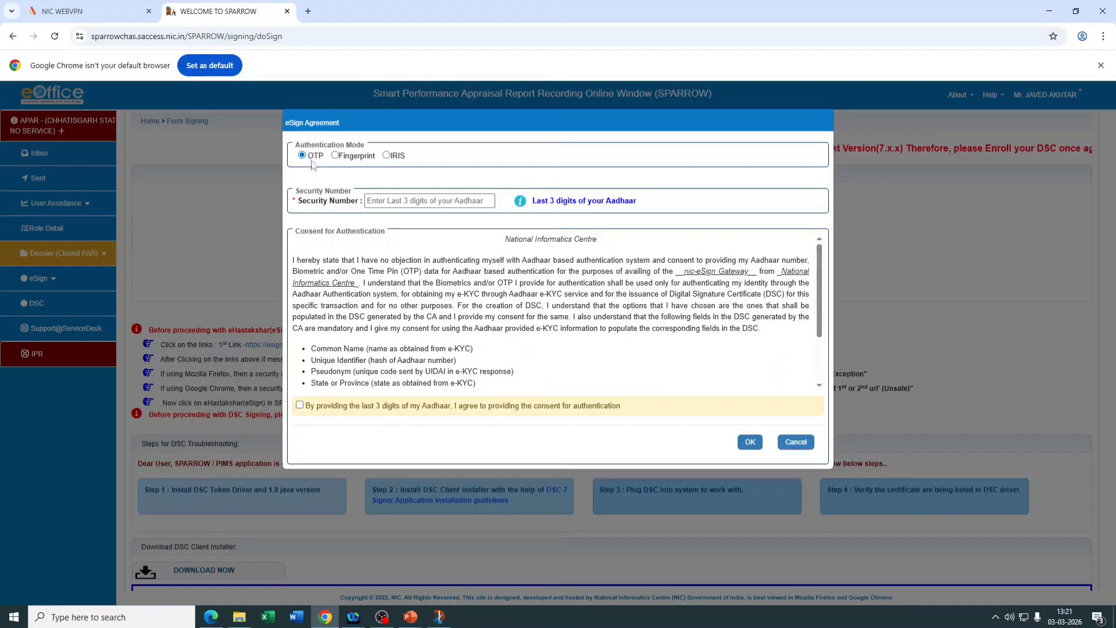
left_click(395, 201)
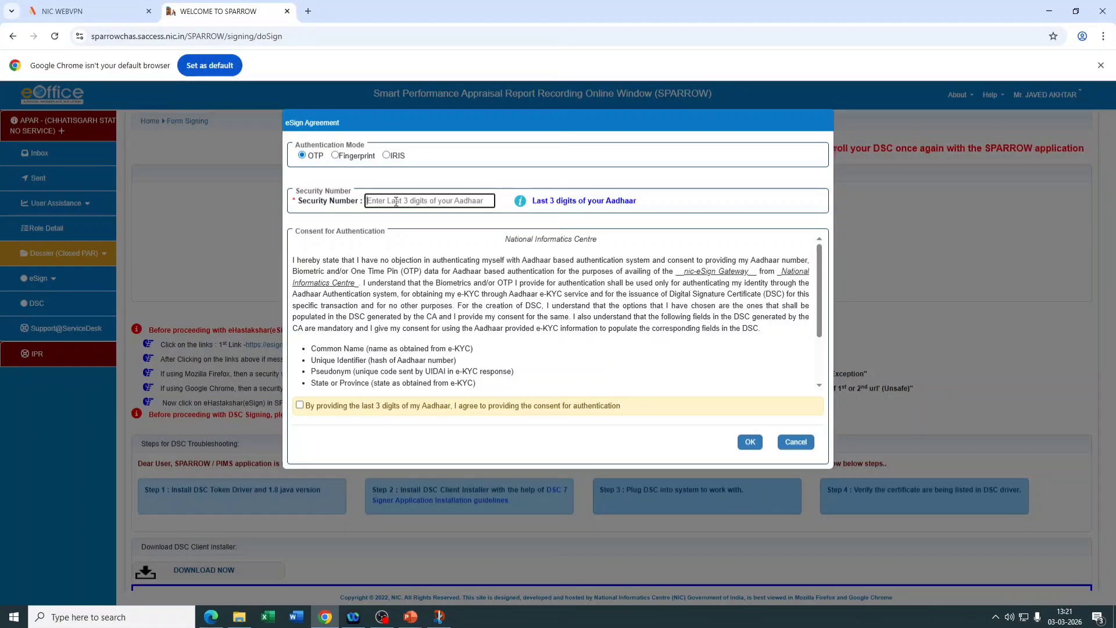
type("***")
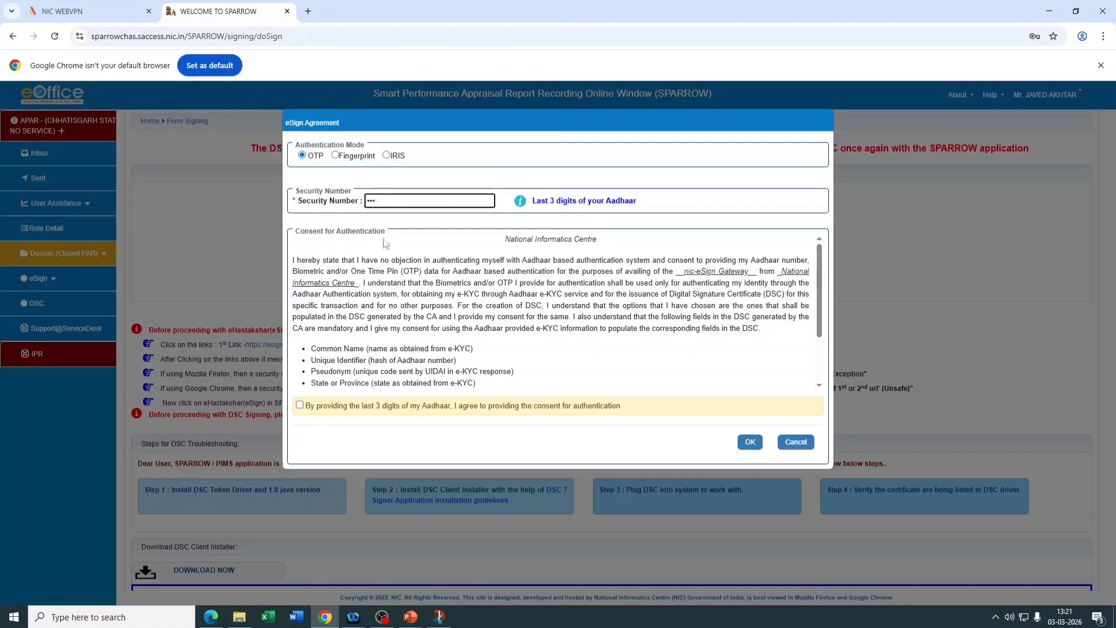
left_click(300, 405)
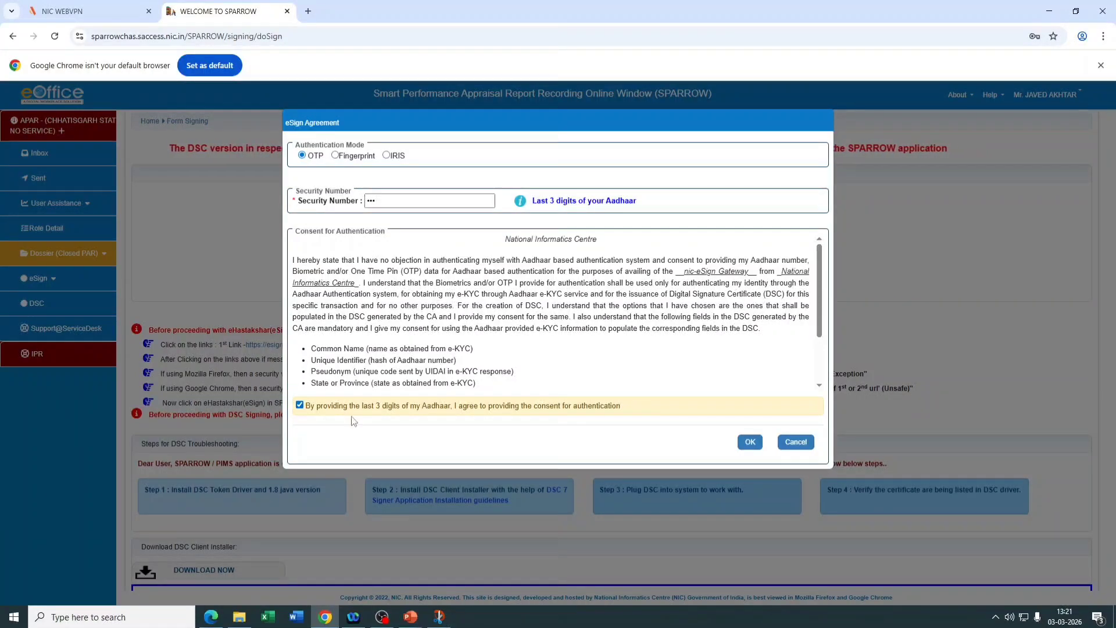
left_click(750, 442)
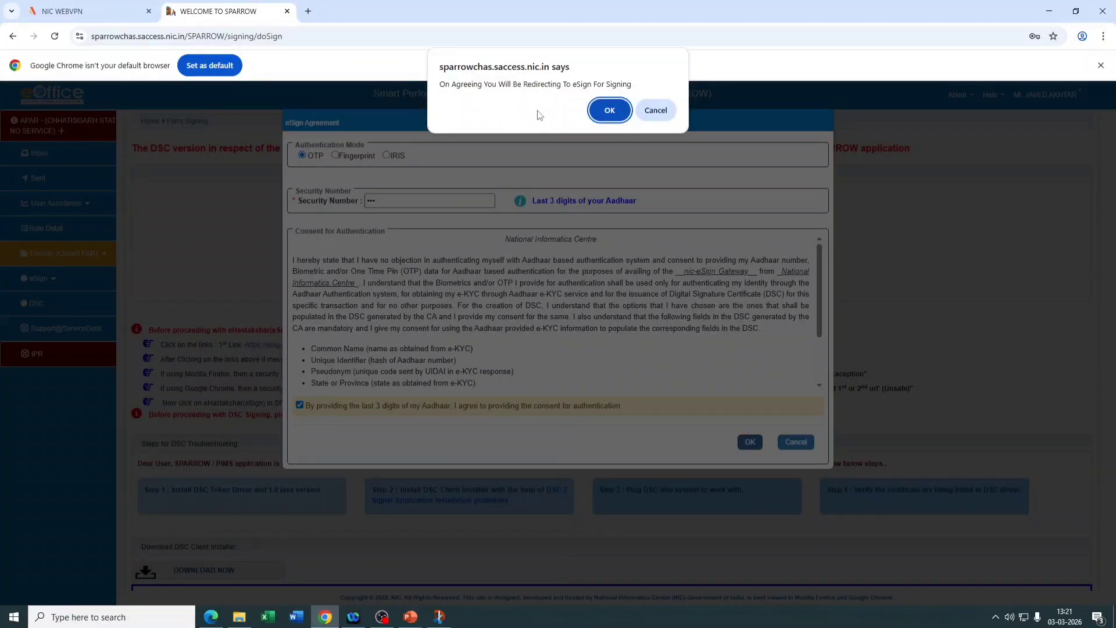
left_click(609, 112)
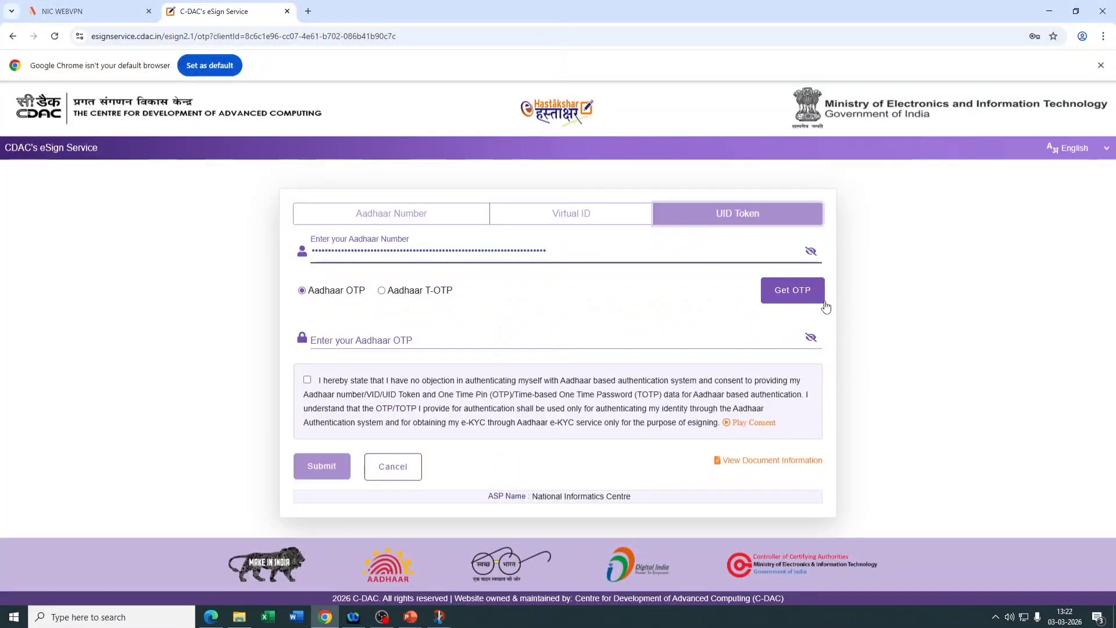
Request the Aadhaar OTP in the eSign service, enter the OTP, give the authentication consent and submit the signature
left_click(801, 302)
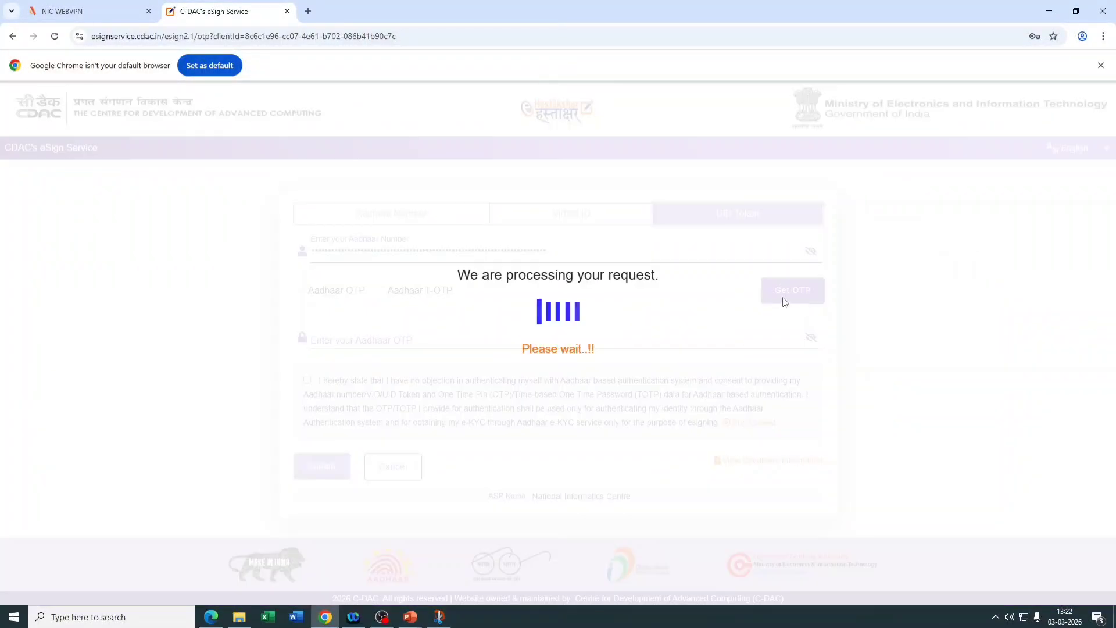
left_click(435, 340)
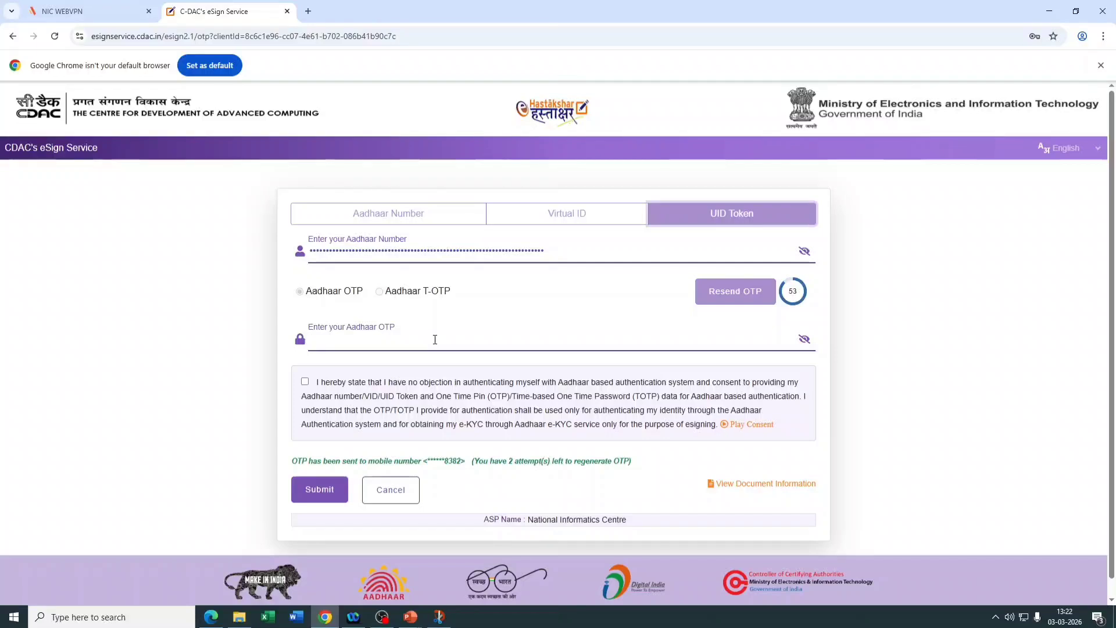
type("•••••")
left_click(304, 381)
left_click(324, 489)
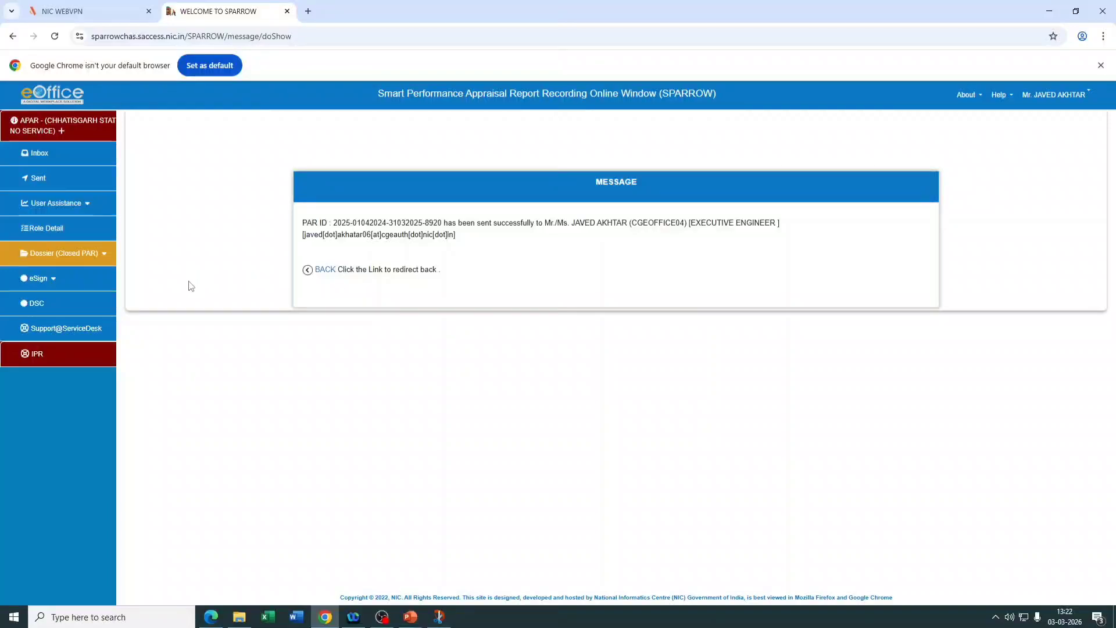
Open the FORM-II APAR awaiting review from the inbox's list of PARs to assess and acknowledge the pre-filled data notice
left_click(71, 157)
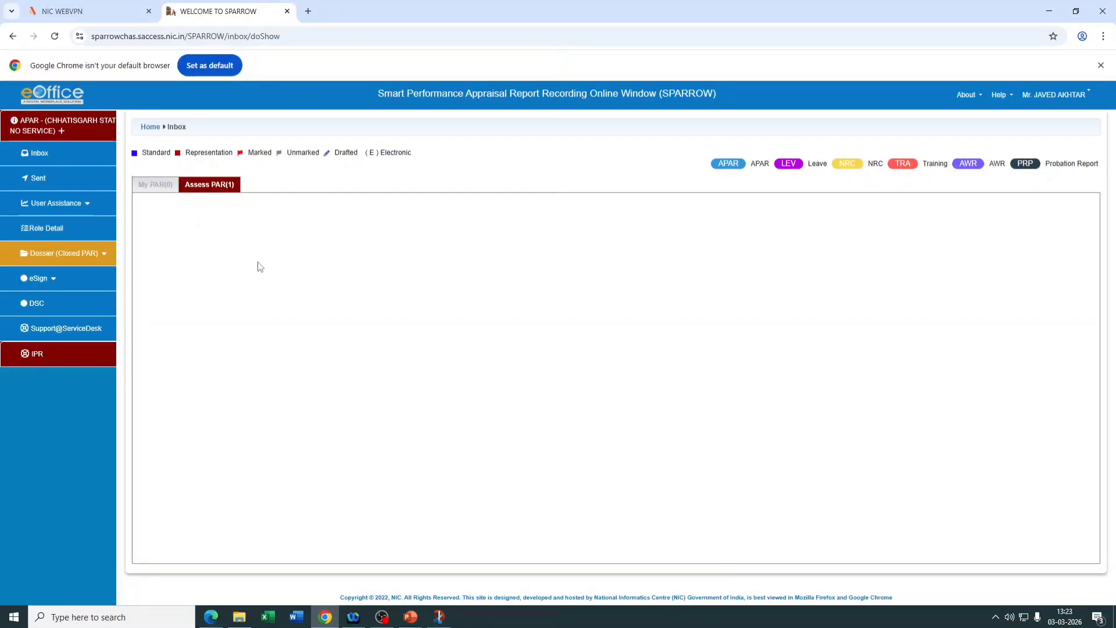
left_click(217, 186)
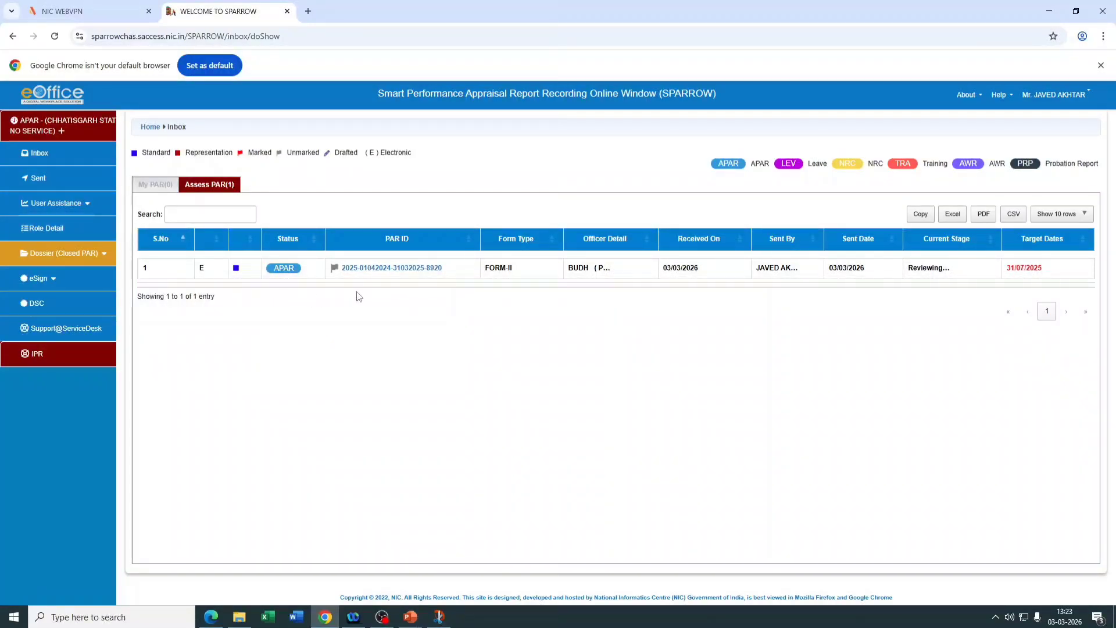
left_click(398, 270)
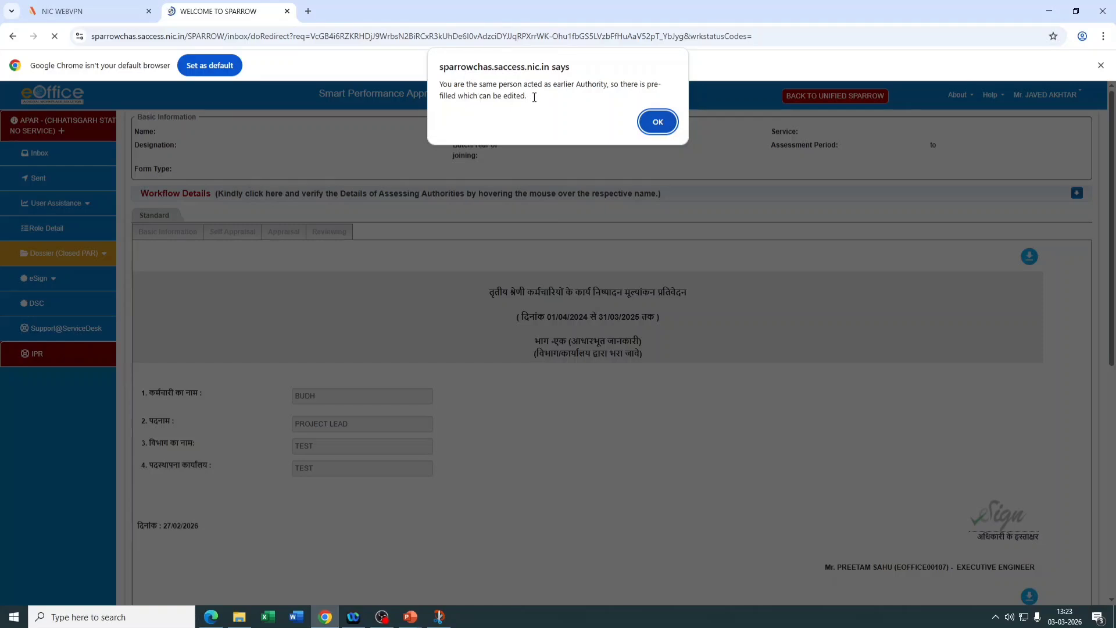
left_click(658, 123)
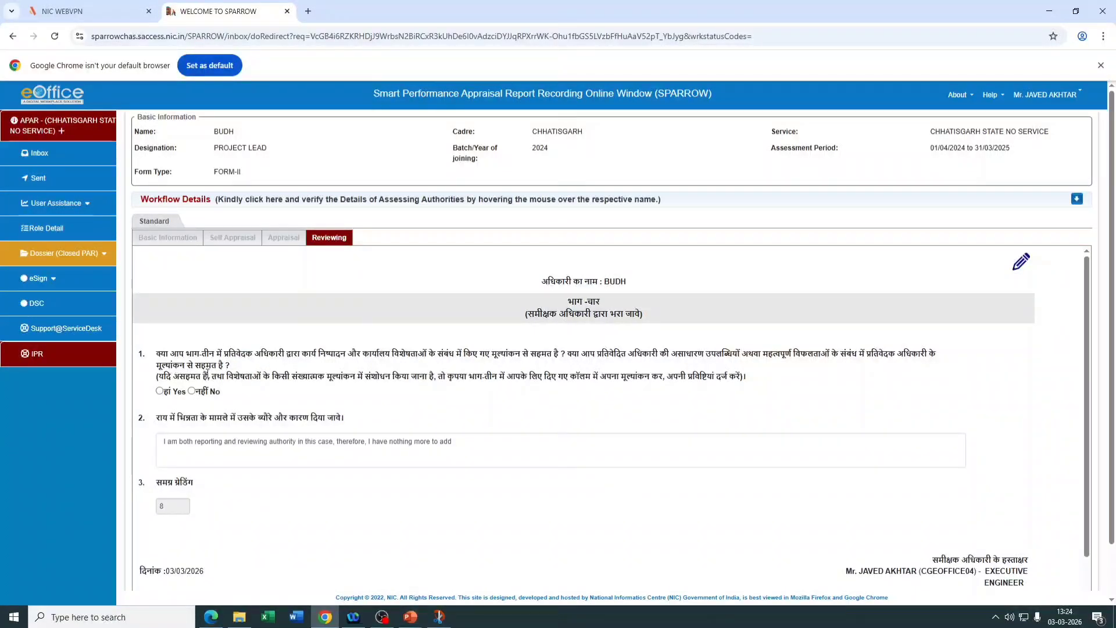
Answer No to agreeing with the reporting officer's assessment, switch it to Yes, and set it back to No
left_click(191, 392)
left_click(176, 501)
left_click(277, 491)
scroll(419, 473, "down", 1)
scroll(441, 470, "down", 1)
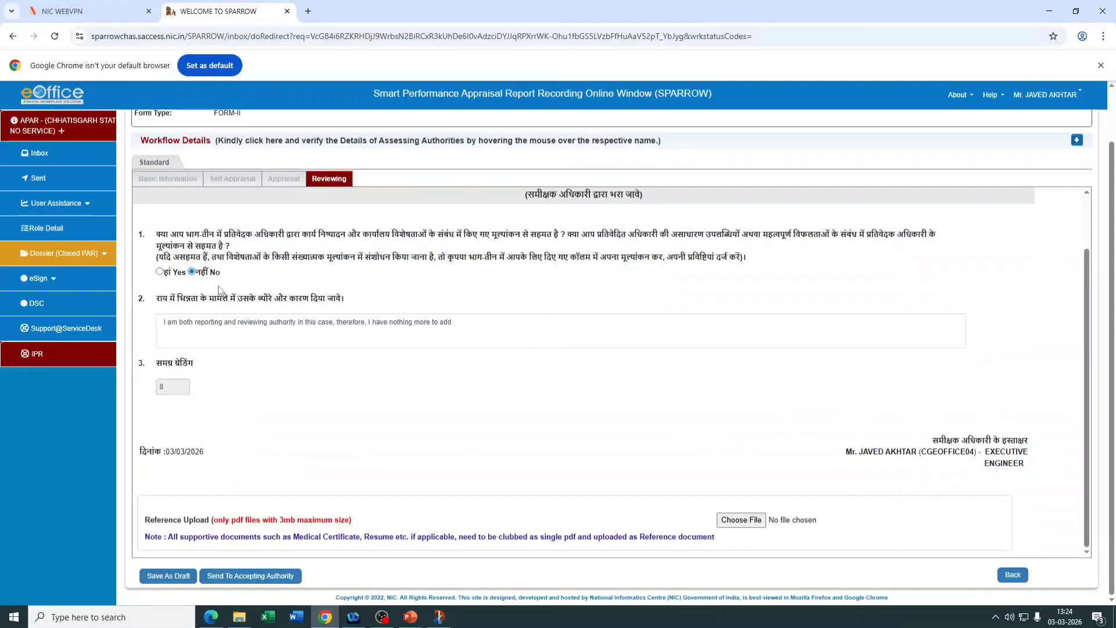
left_click(160, 272)
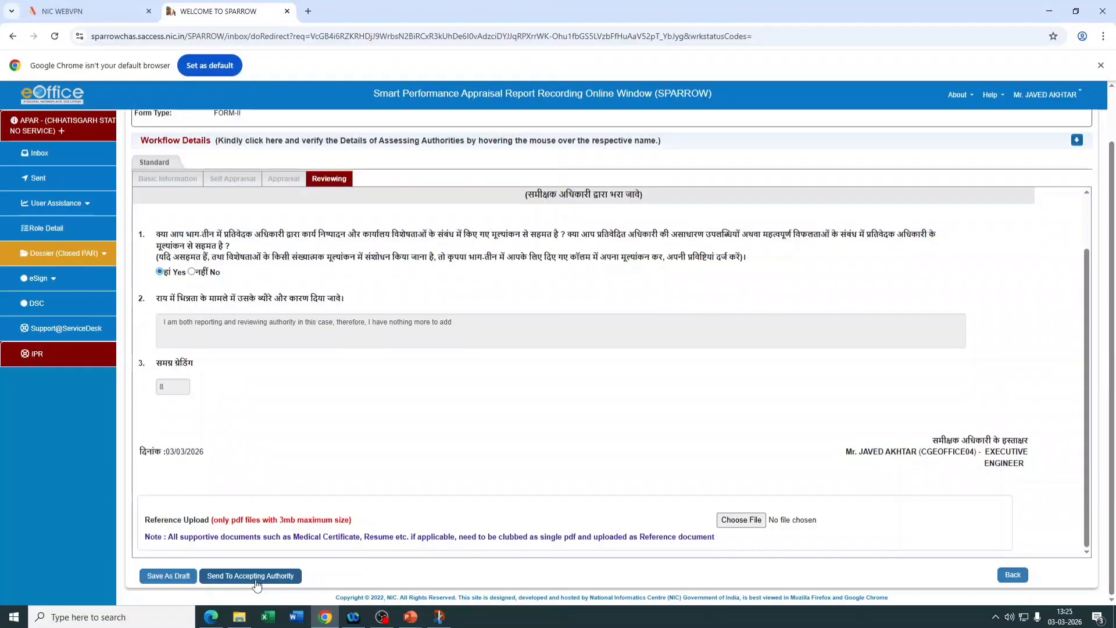
left_click(192, 273)
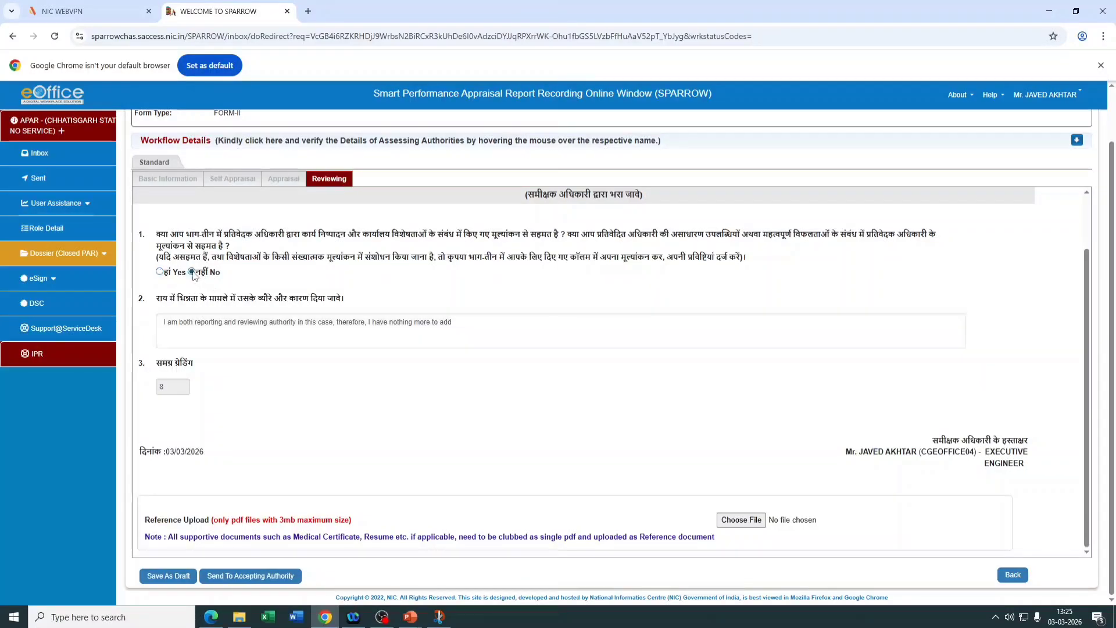
Examine the reporting and reviewing officers' grades across parts 3, 4 and 5 of the appraisal section
left_click(284, 180)
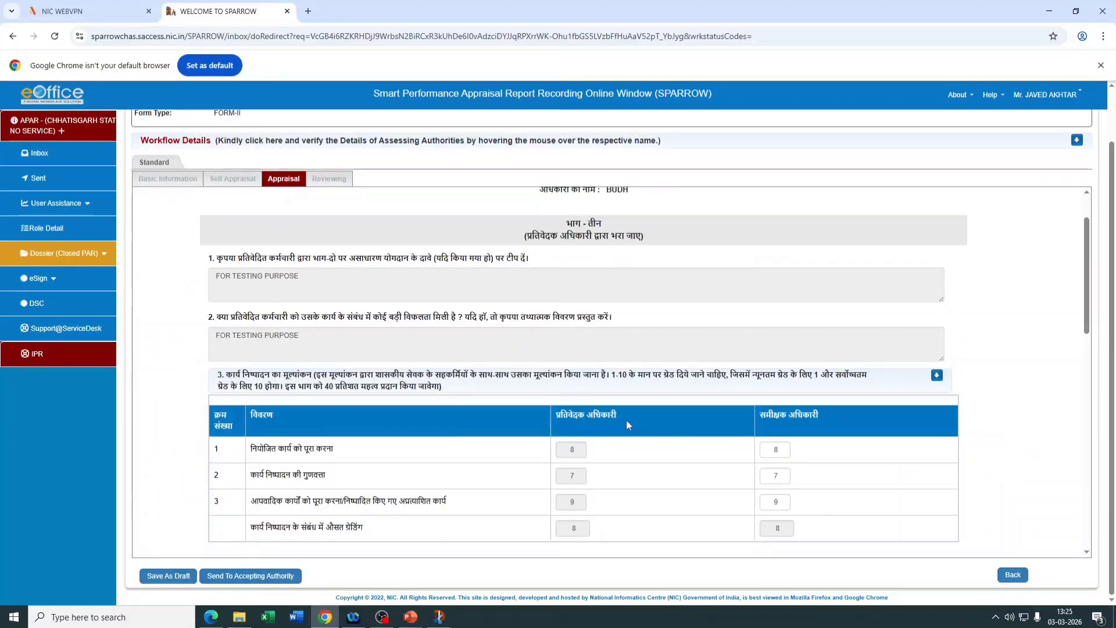
scroll(752, 439, "down", 2)
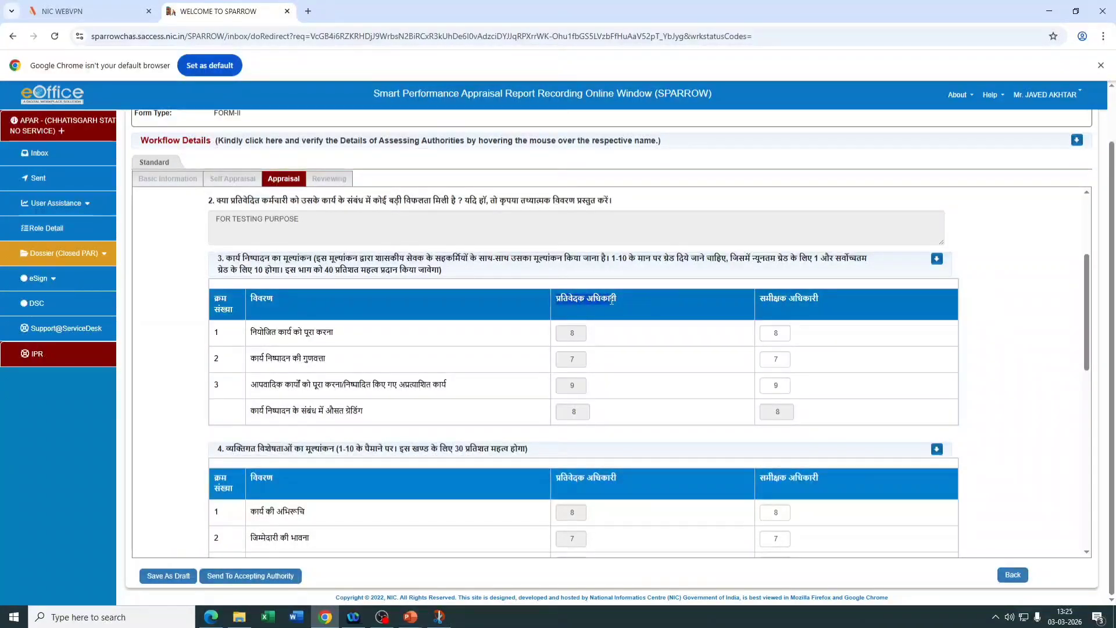
double_click(572, 332)
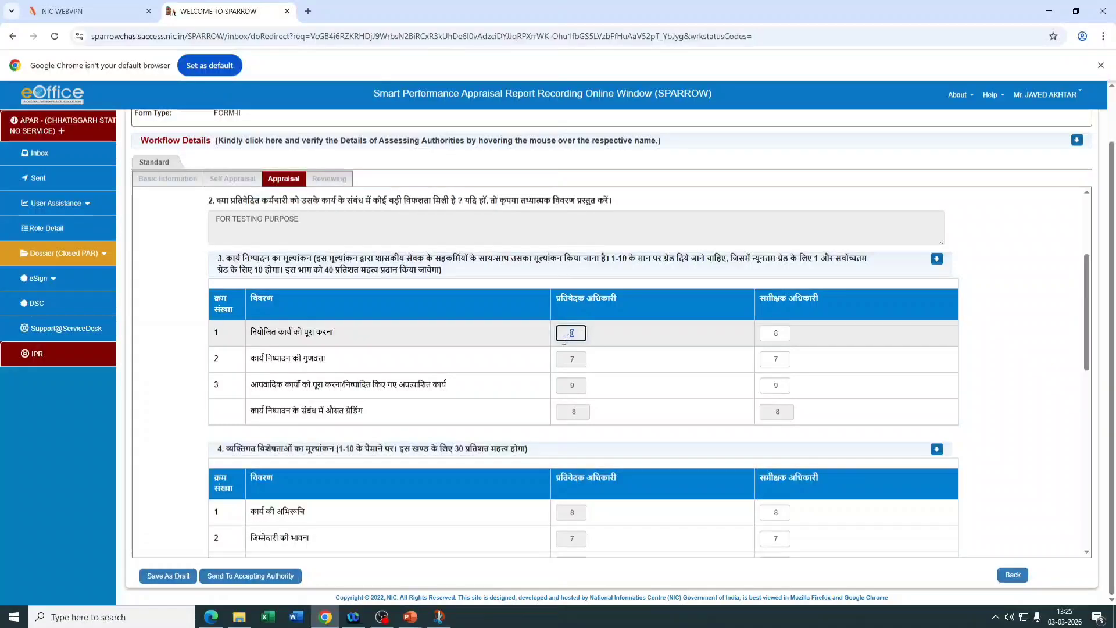
left_click(574, 359)
scroll(572, 399, "down", 4)
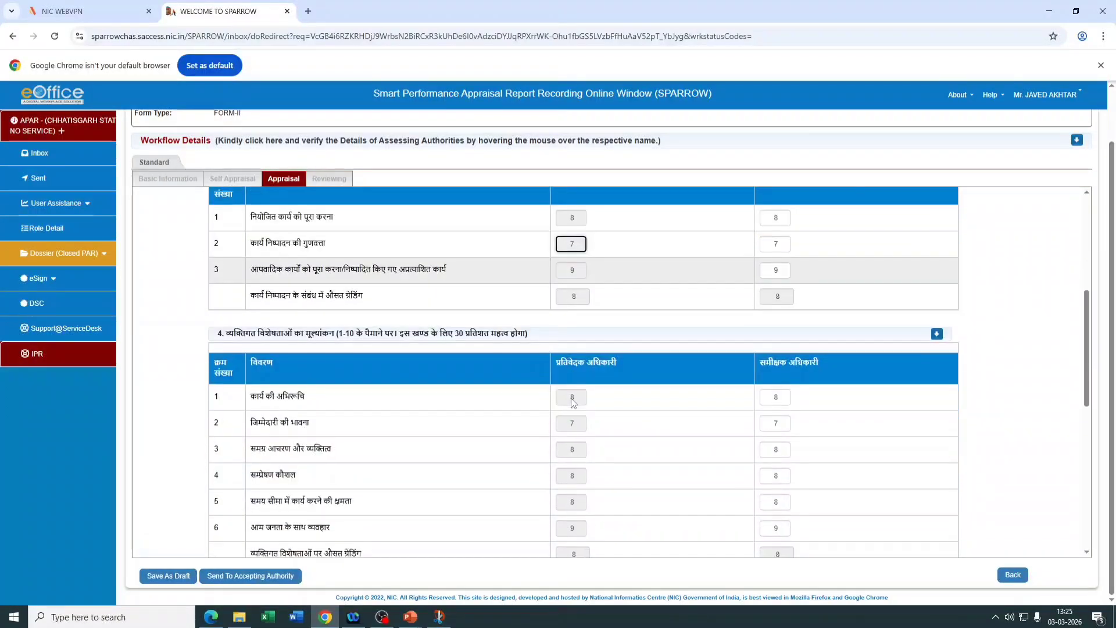
scroll(573, 403, "down", 1)
scroll(570, 397, "down", 5)
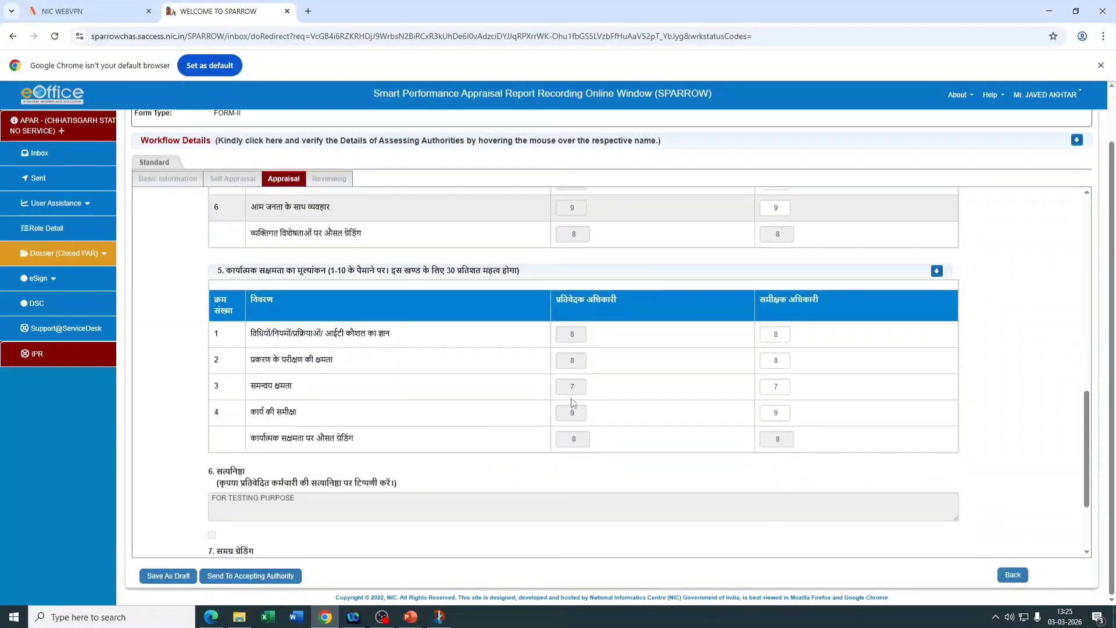
scroll(571, 397, "up", 8)
scroll(625, 385, "up", 3)
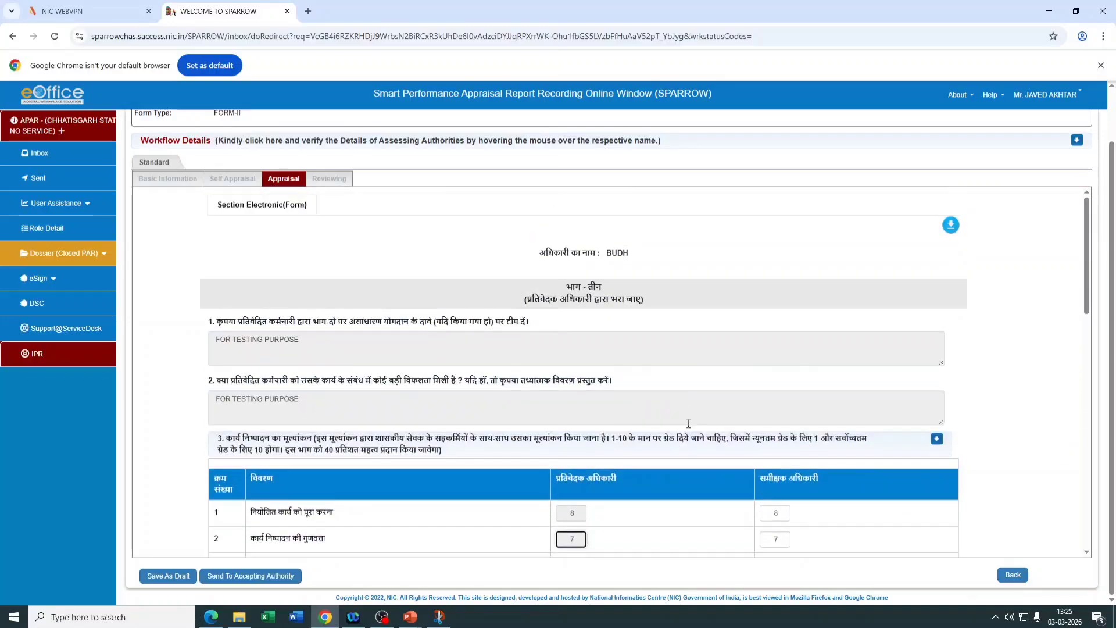
scroll(669, 394, "down", 3)
left_click(775, 338)
scroll(770, 408, "down", 10)
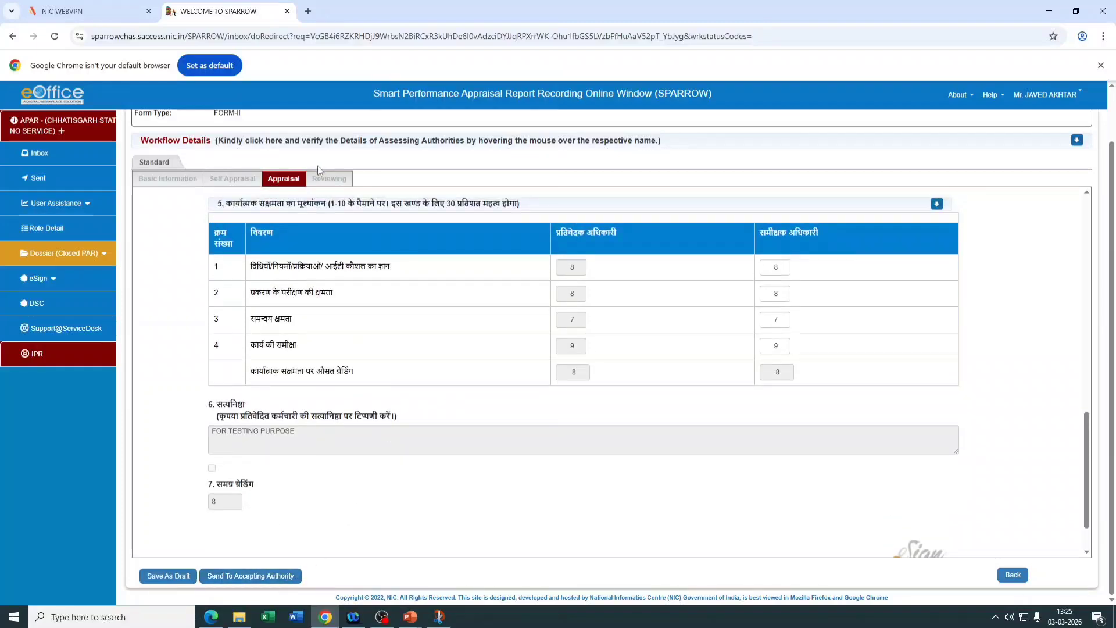
Answer Yes to agreeing with the reporting officer's assessment in the reviewing section and submit the APAR to the accepting authority
left_click(327, 179)
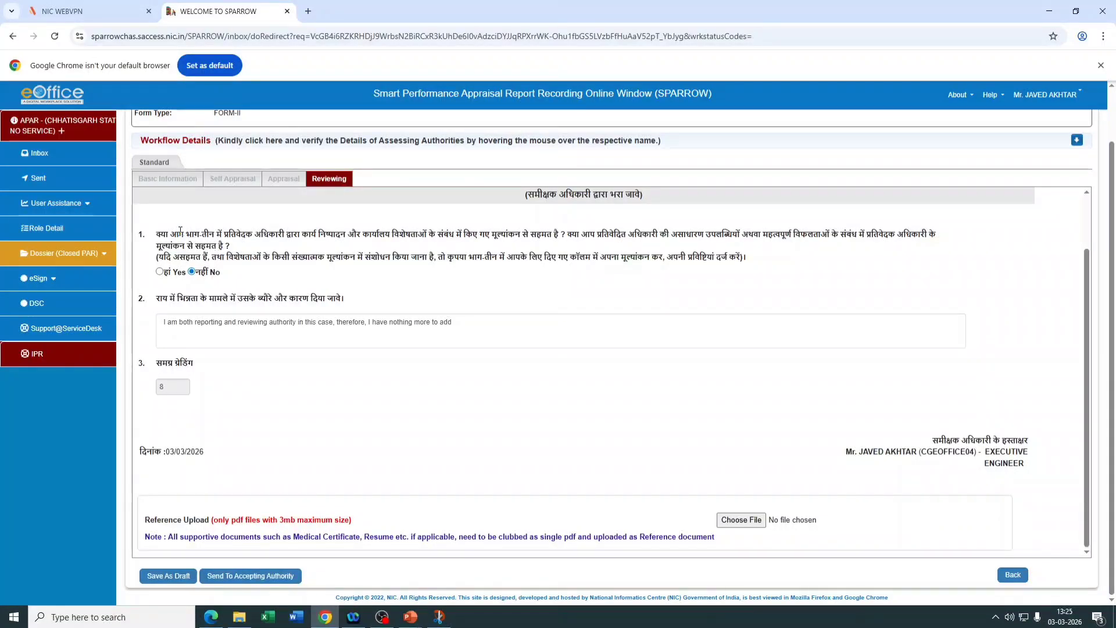
left_click(159, 272)
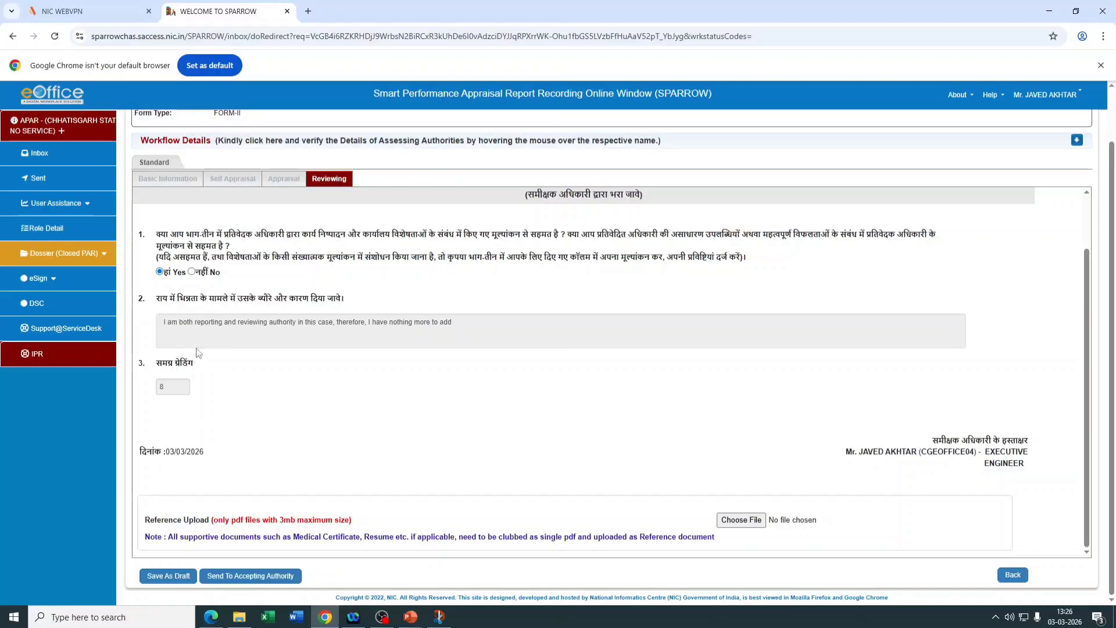
left_click(243, 583)
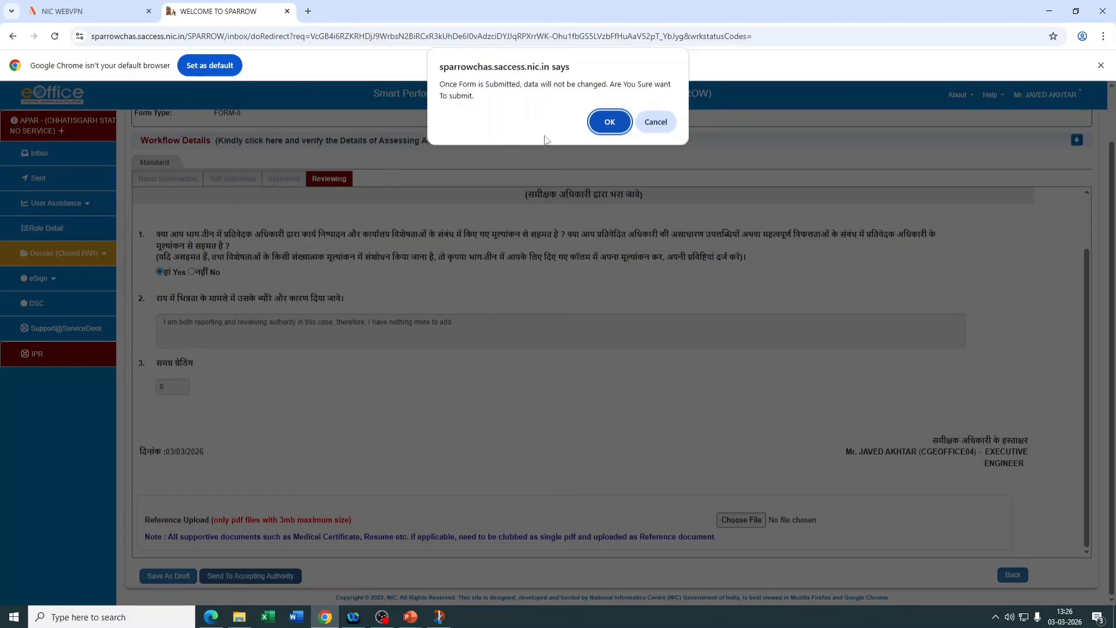
left_click(609, 122)
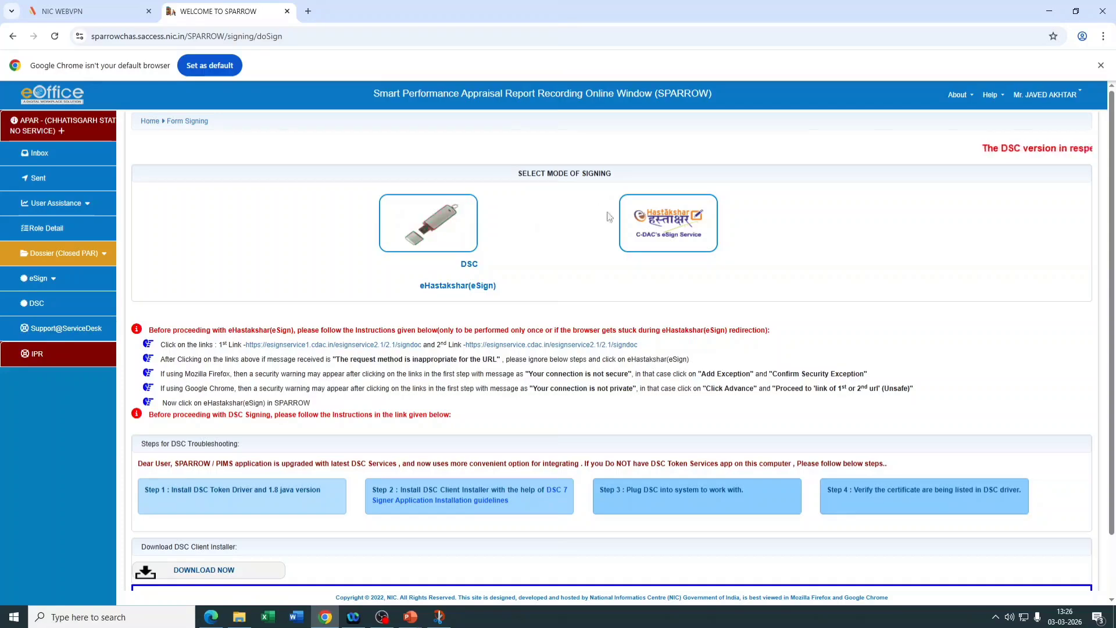
Choose C-DAC's eSign service, continue past the mismatch confirmation, enter the Aadhaar security number and agree to the OTP authentication consent
left_click(662, 247)
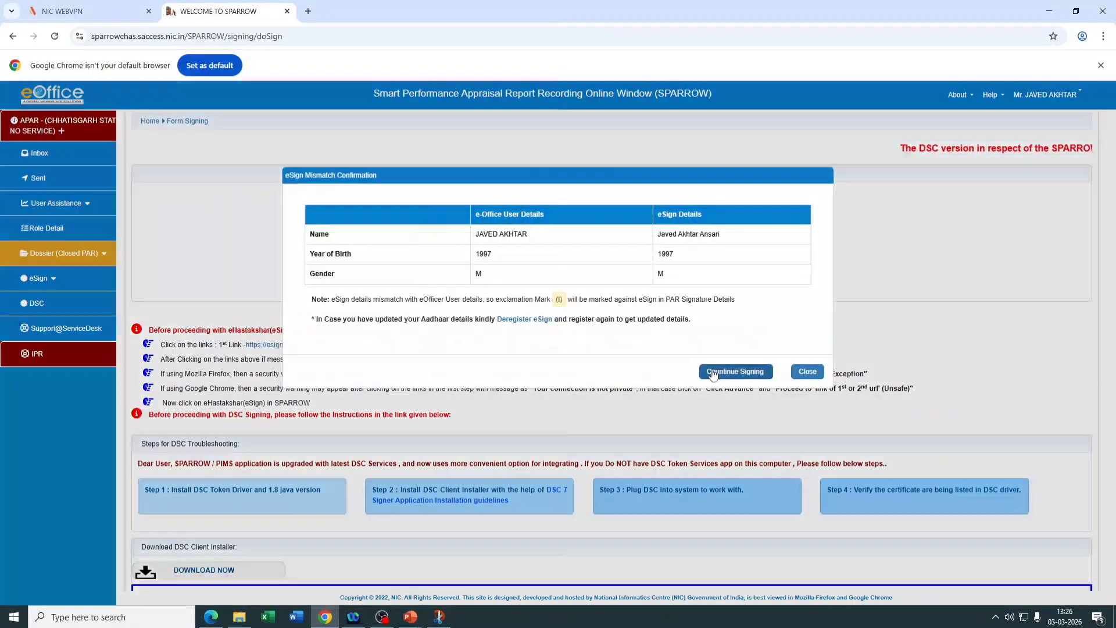
left_click(721, 370)
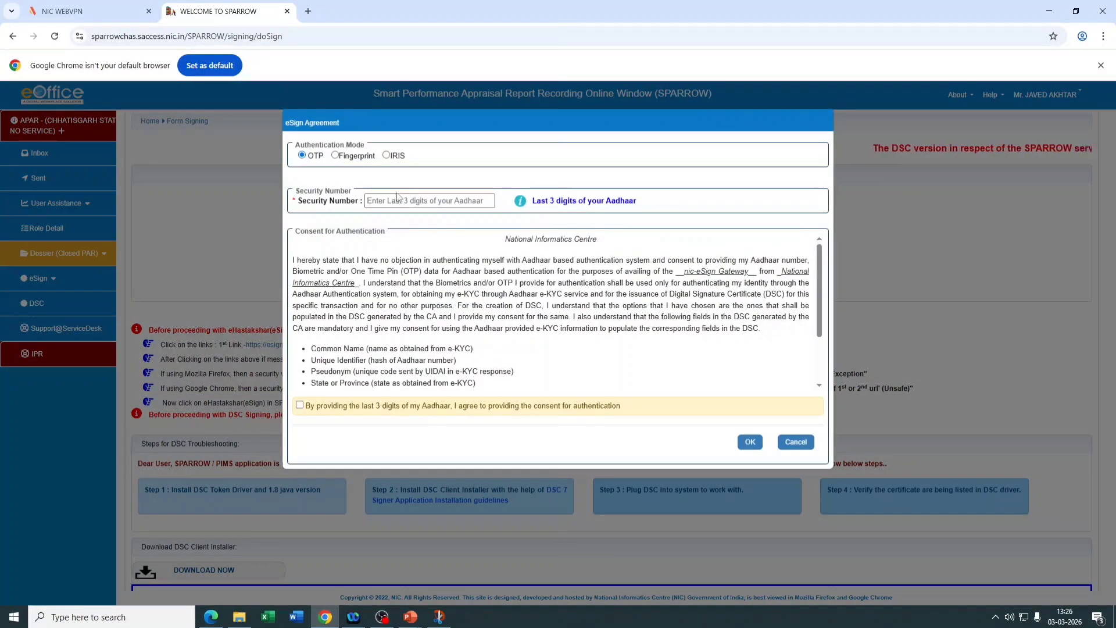
left_click(419, 201)
type("•••")
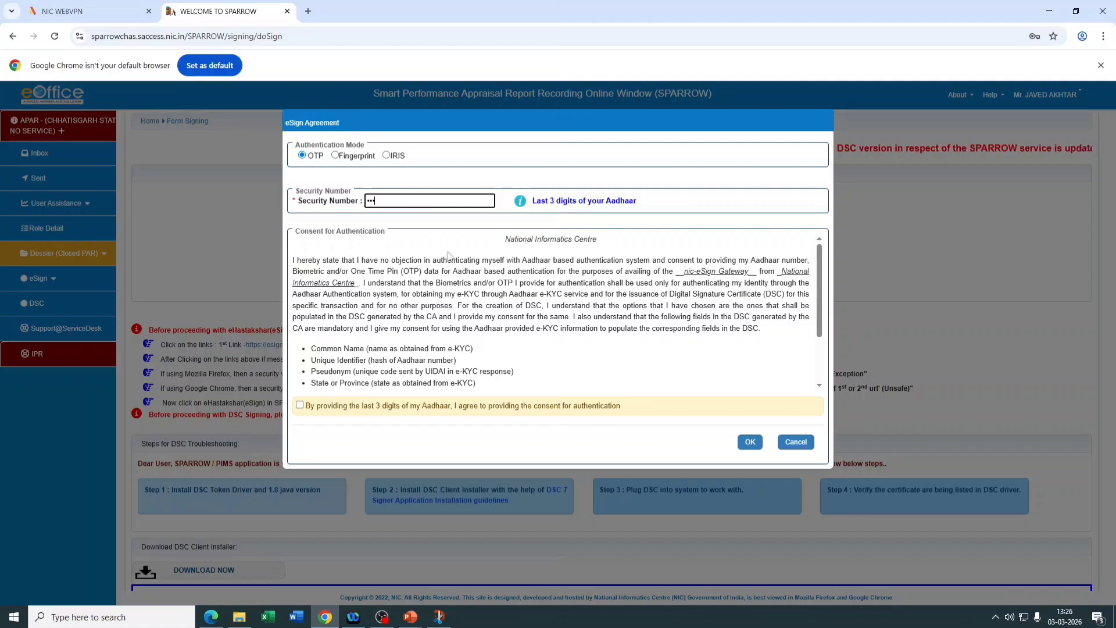
left_click(299, 405)
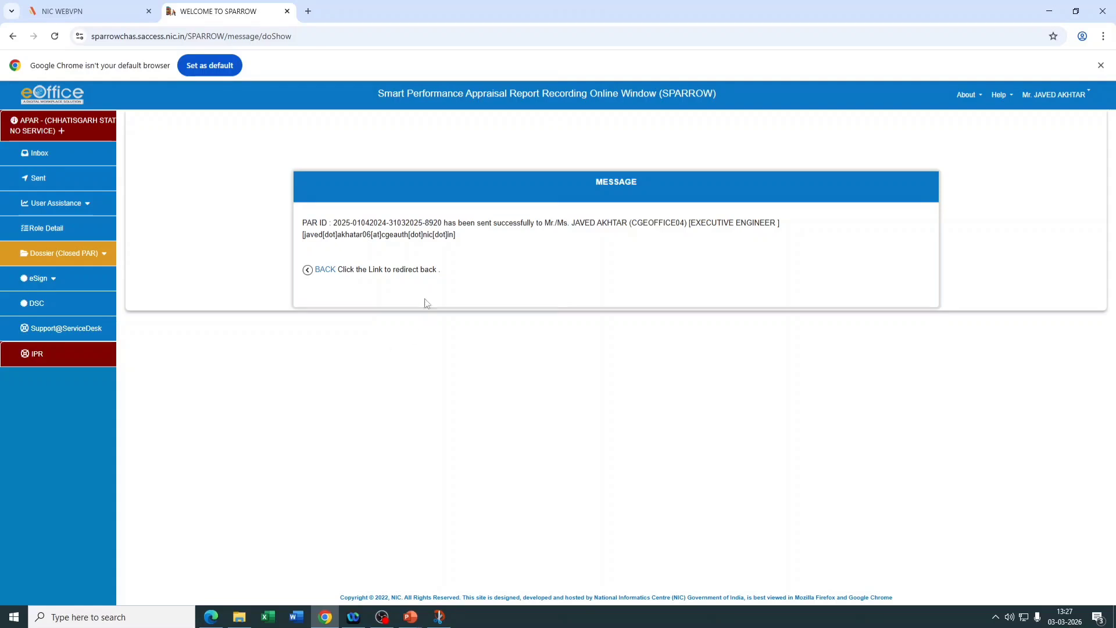
left_click_drag(298, 223, 483, 254)
left_click(484, 256)
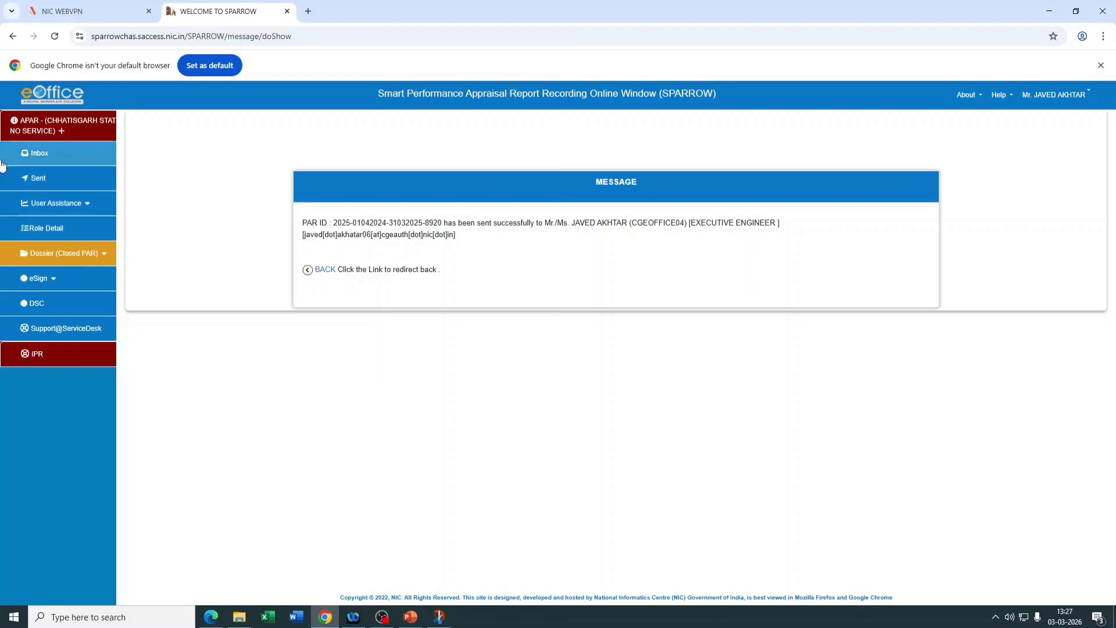
Open the FORM-II APAR at the accepting stage from the inbox's list of PARs to assess
left_click(39, 157)
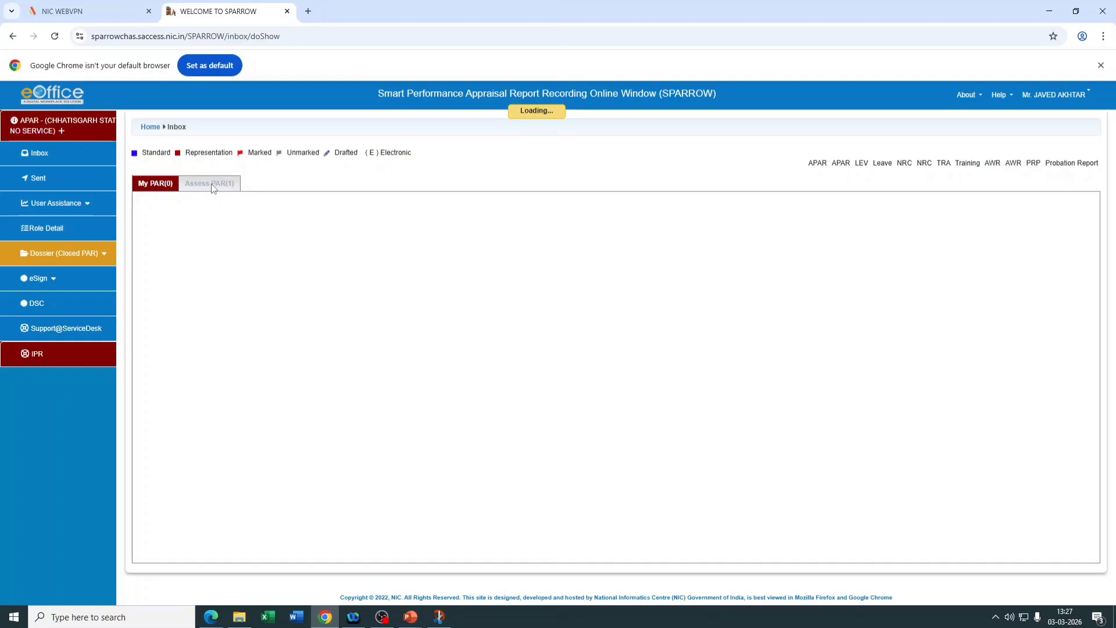
left_click(210, 184)
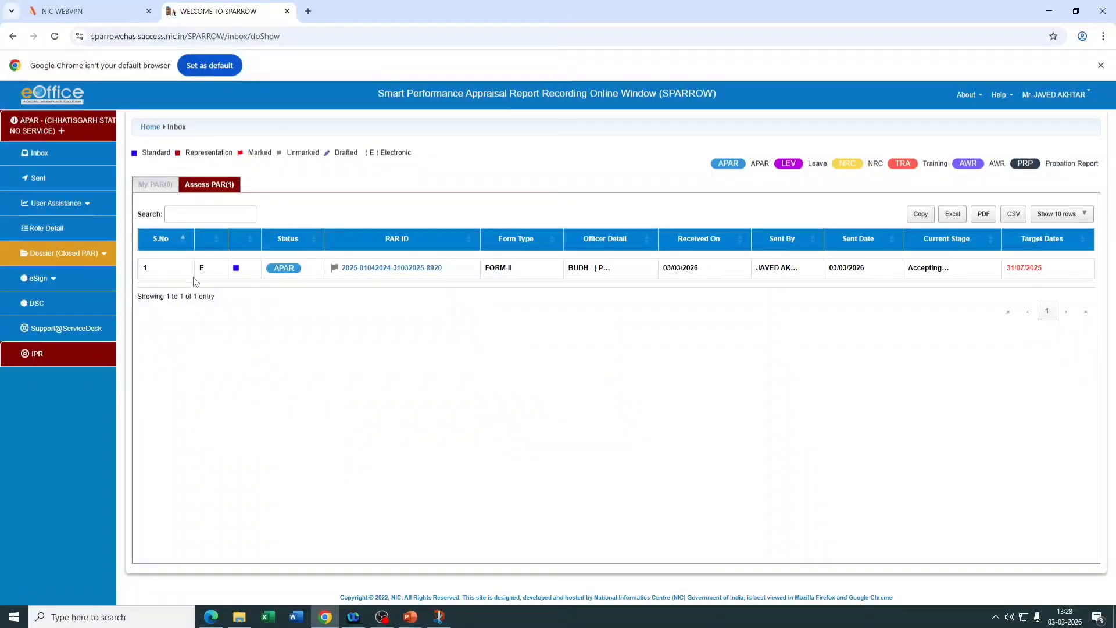
mouse_move(580, 272)
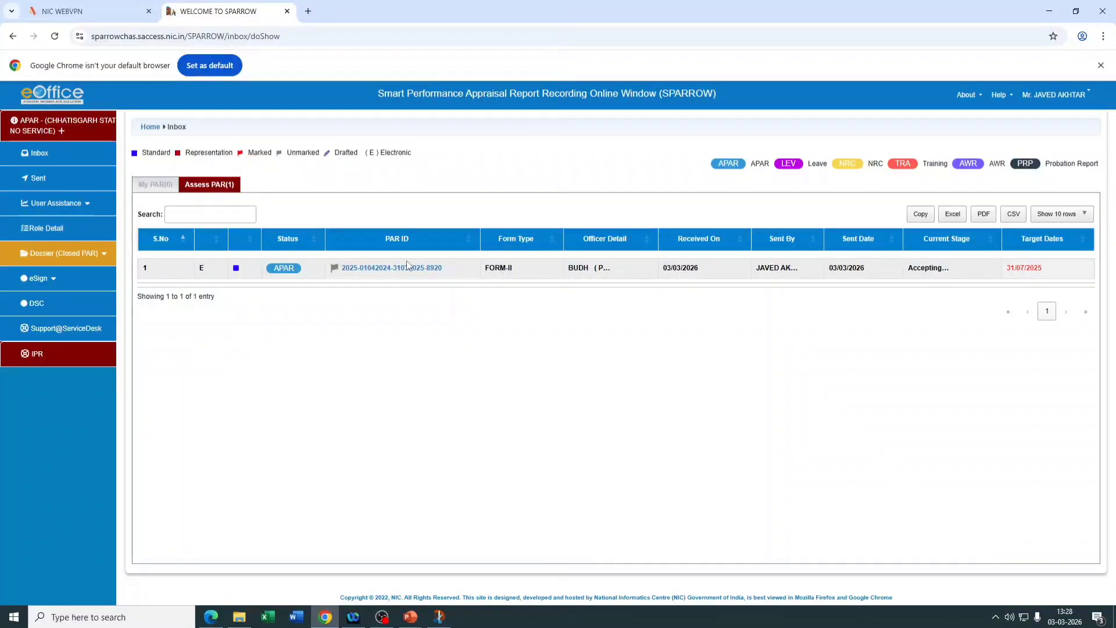
left_click(385, 269)
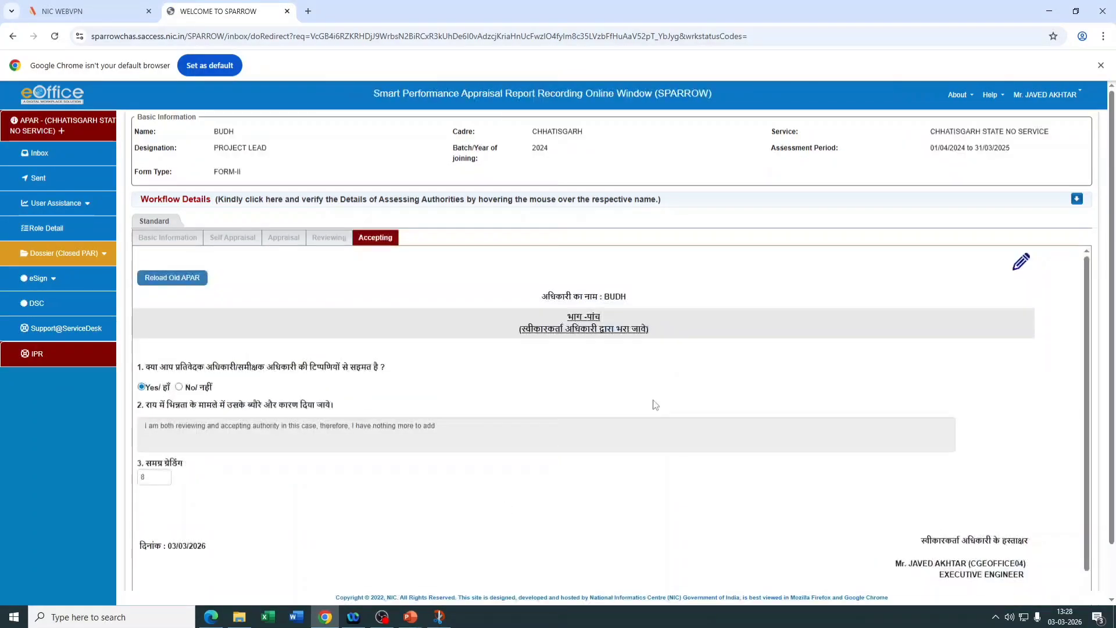
scroll(302, 384, "down", 1)
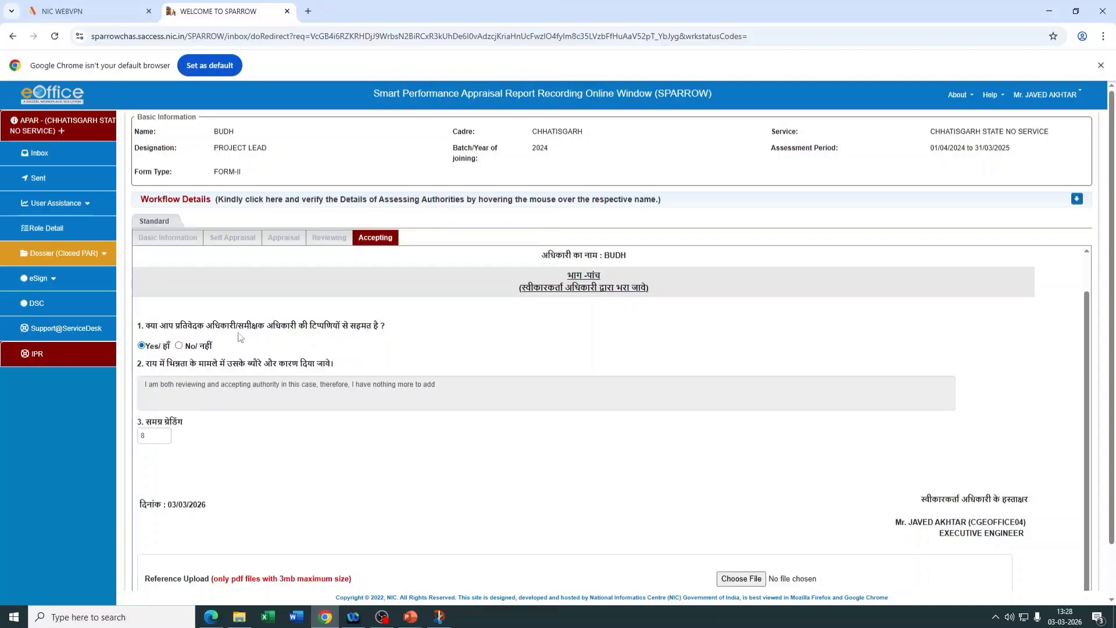
Answer No to agreeing with the reporting and reviewing officers' comments and set the accepting authority's overall grading to 9
left_click(179, 346)
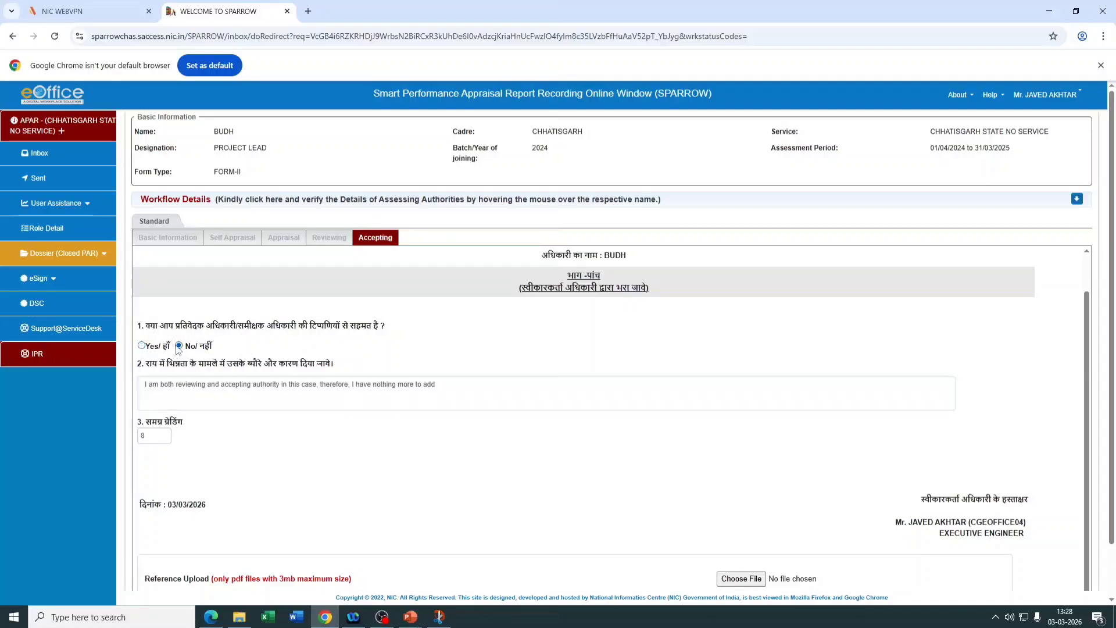
key("Tab")
type("10")
type("8")
key("BackSpace")
type("9")
left_click(199, 442)
Examine the reporting and reviewing officers' grades for work performance and personal attributes in the appraisal section
left_click(331, 239)
left_click(294, 239)
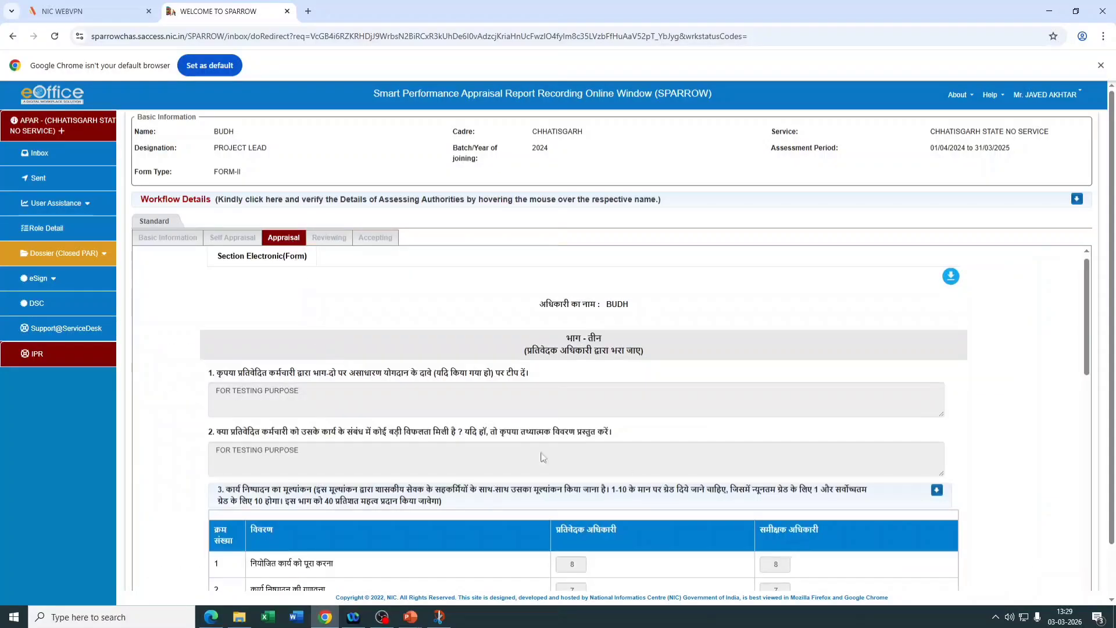
scroll(541, 458, "down", 4)
scroll(541, 499, "down", 2)
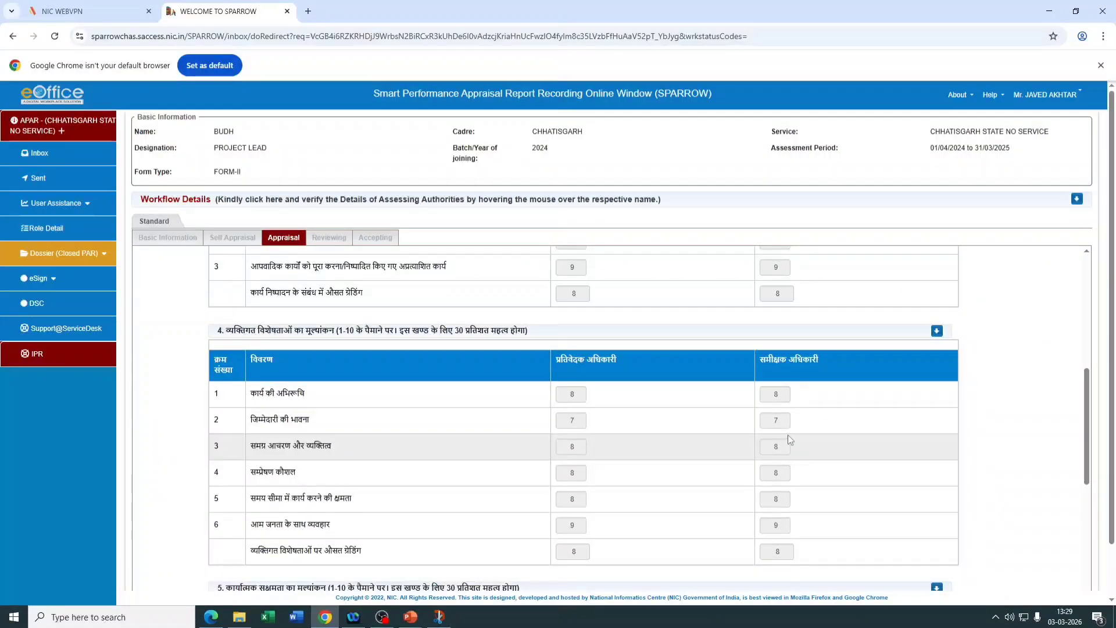
scroll(703, 393, "up", 3)
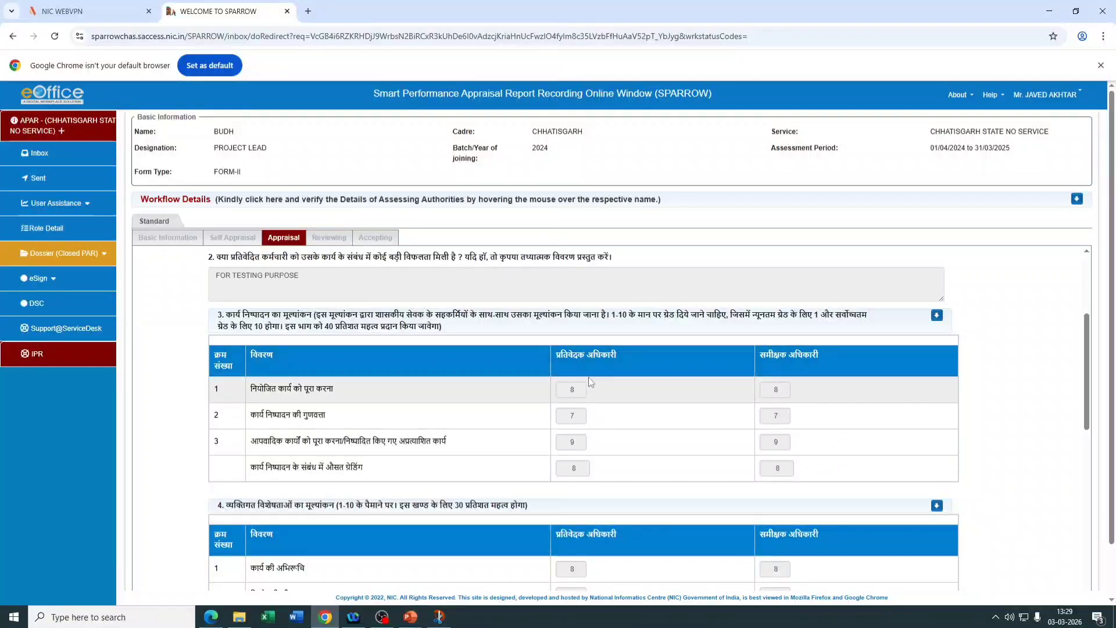
scroll(604, 462, "down", 2)
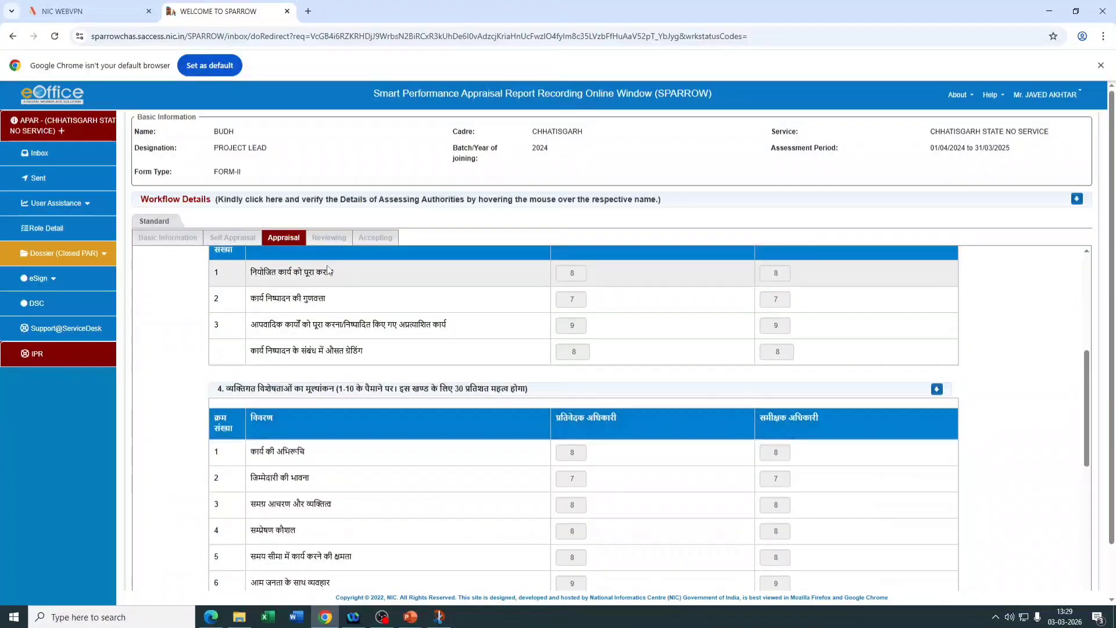
Switch the accepting section's agreement answer back to Yes and set the overall grading to 8
left_click(387, 238)
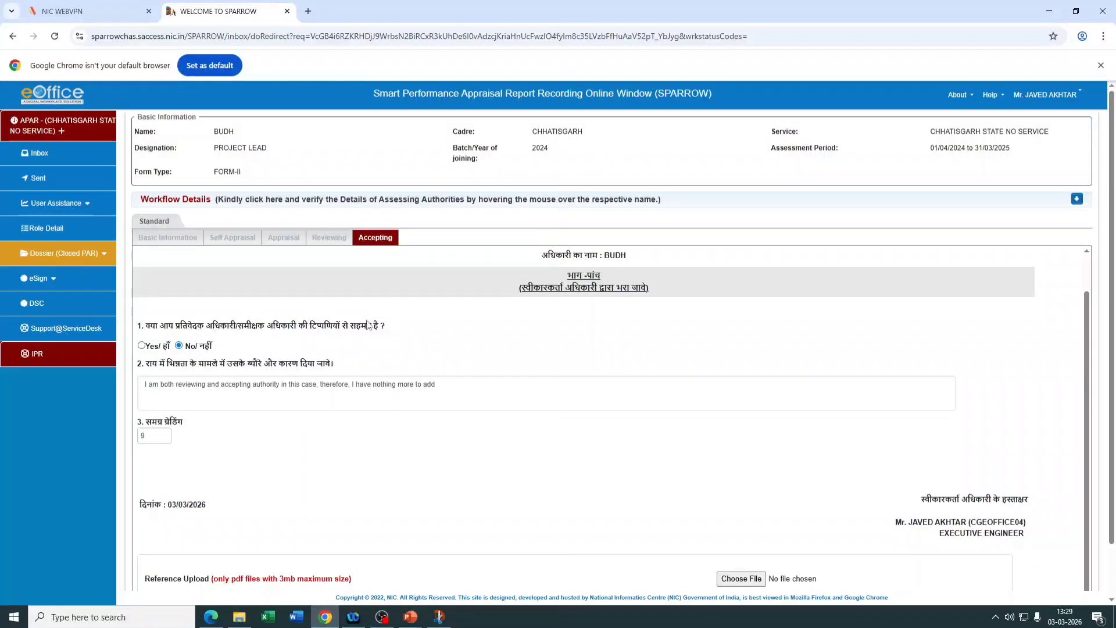
left_click(143, 348)
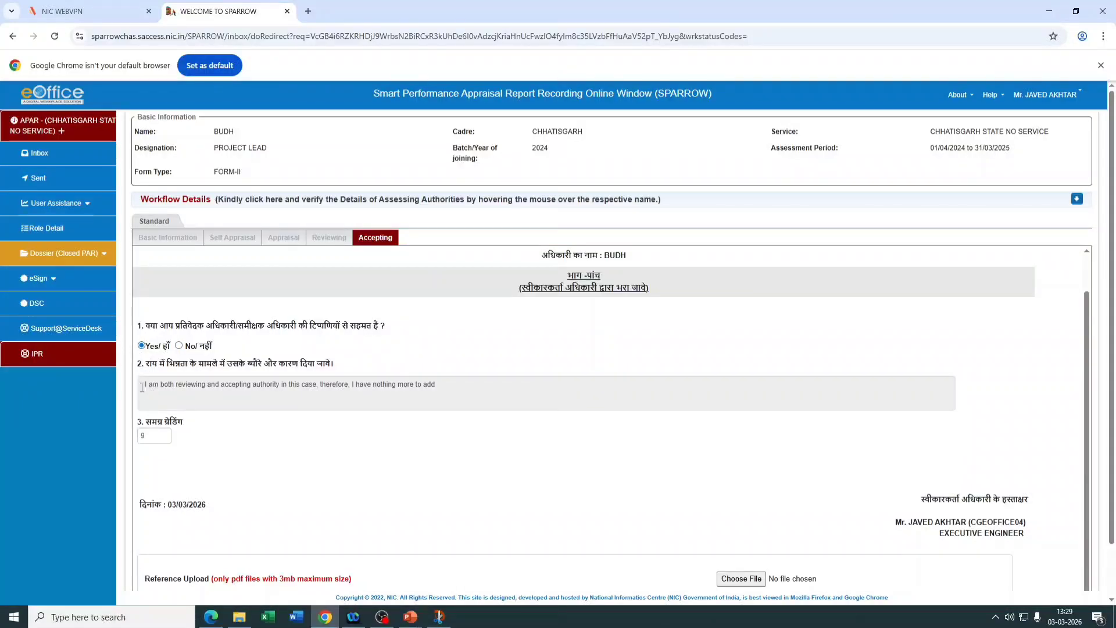
left_click_drag(142, 387, 439, 391)
left_click(446, 394)
scroll(229, 484, "down", 1)
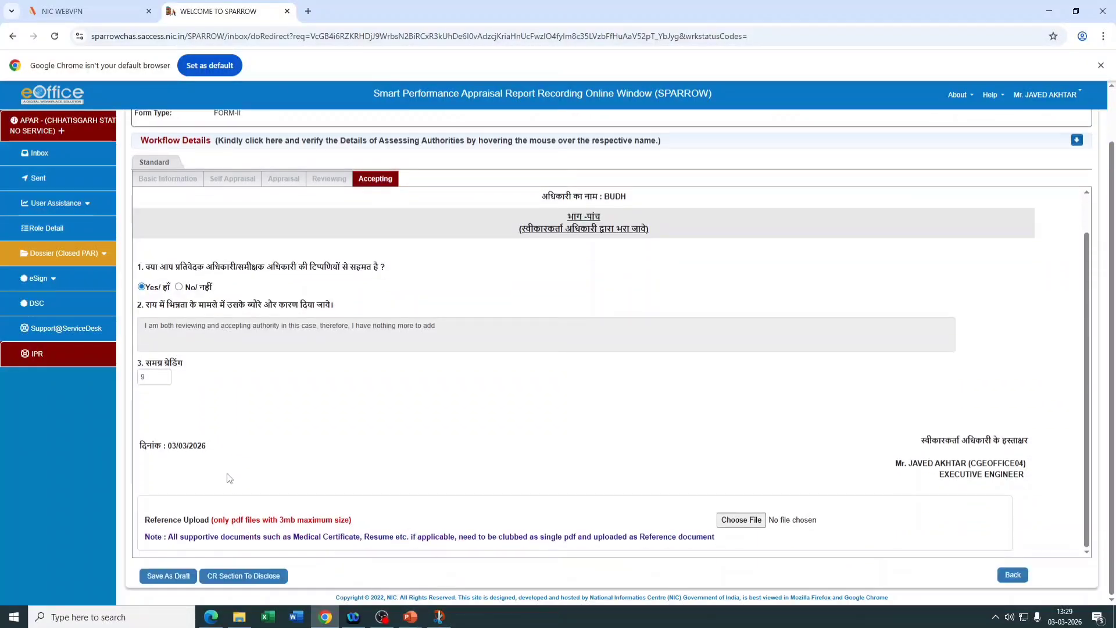
Submit the APAR to the CR section for disclosure and sign it through C-DAC's eSign service, continuing past the mismatch confirmation
left_click(226, 576)
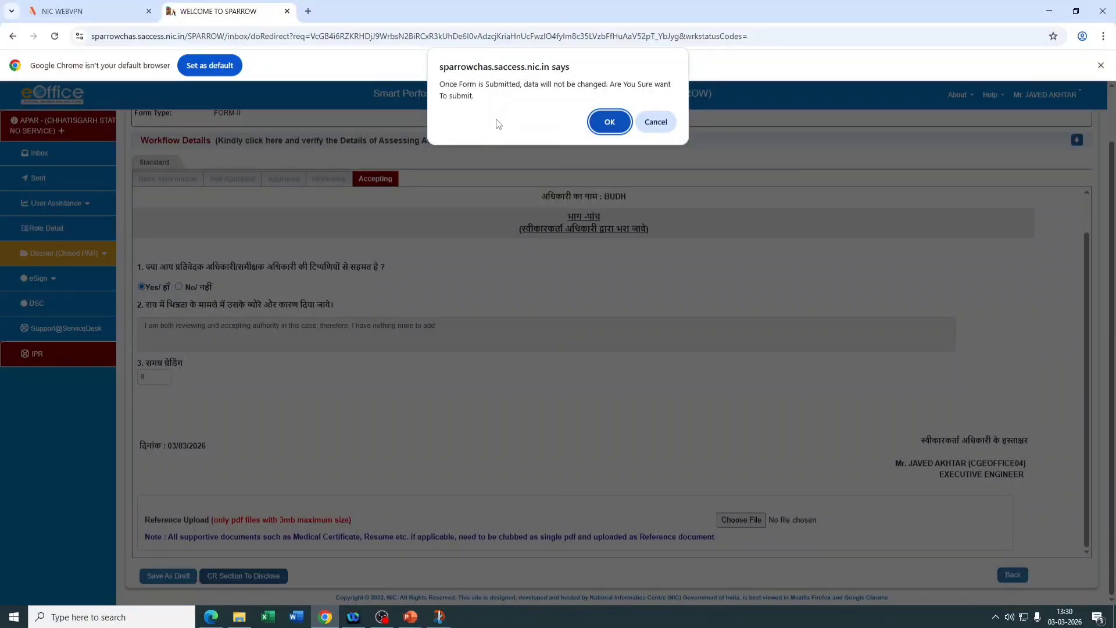
left_click(611, 126)
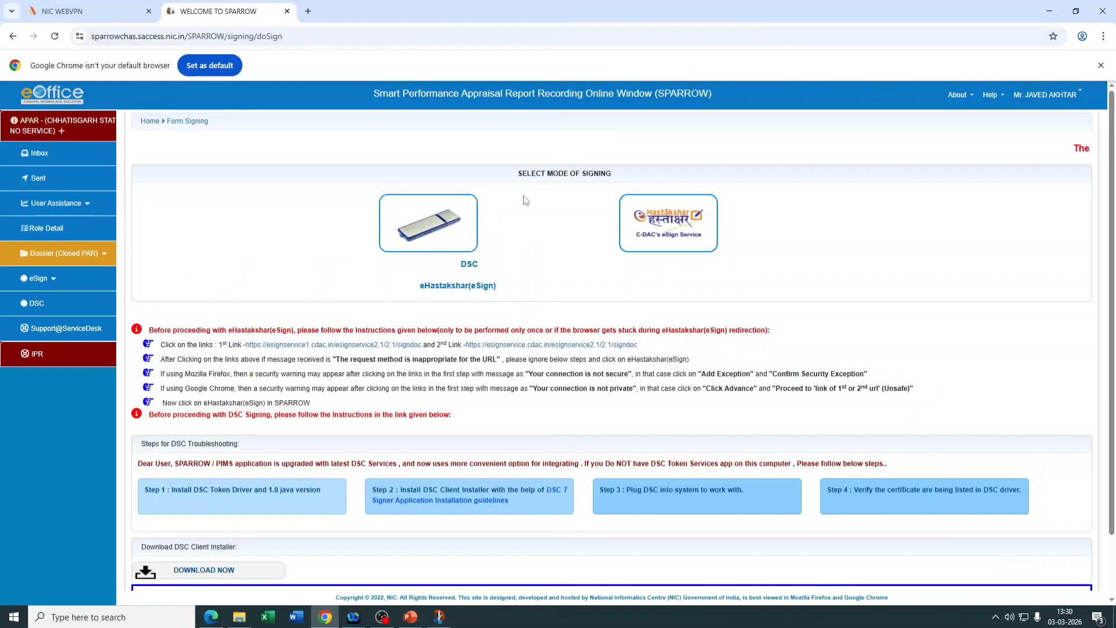
left_click(634, 239)
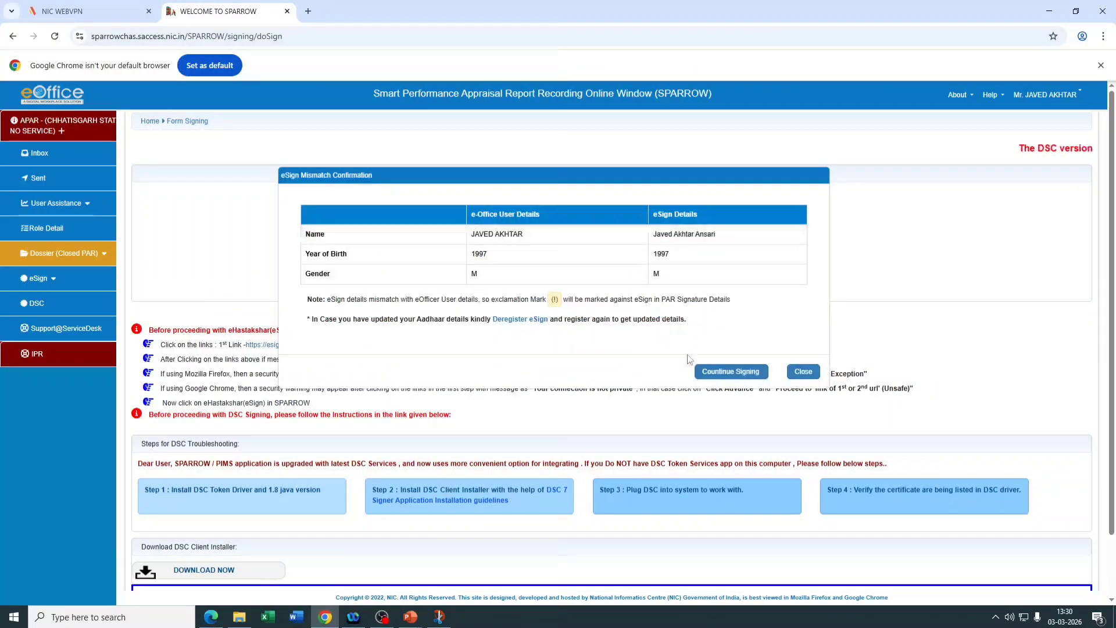
left_click(724, 382)
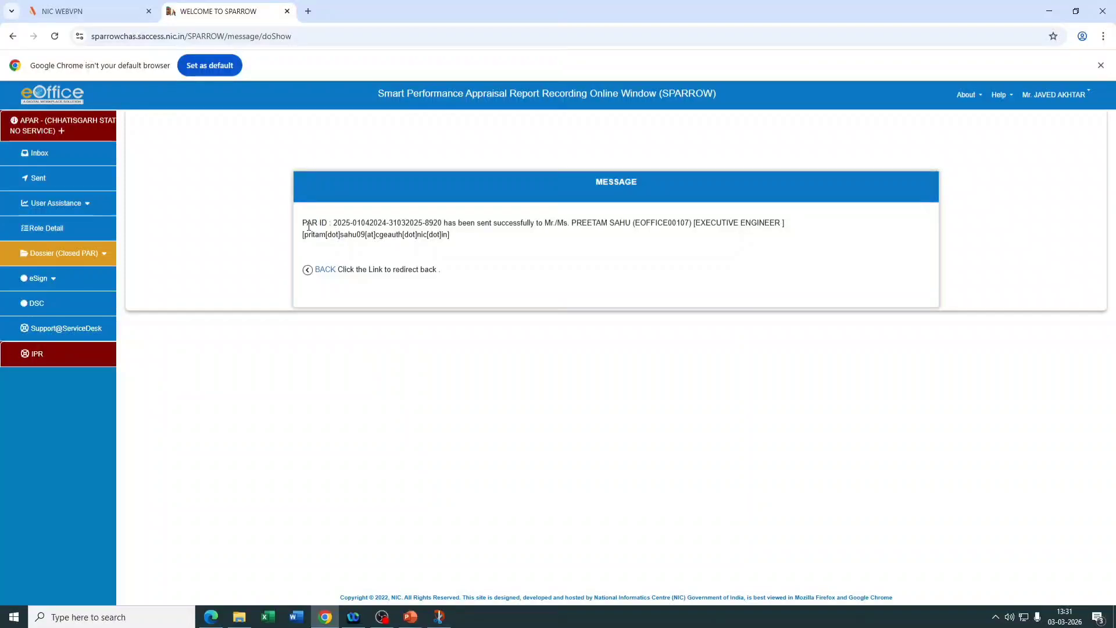
left_click_drag(303, 224, 438, 224)
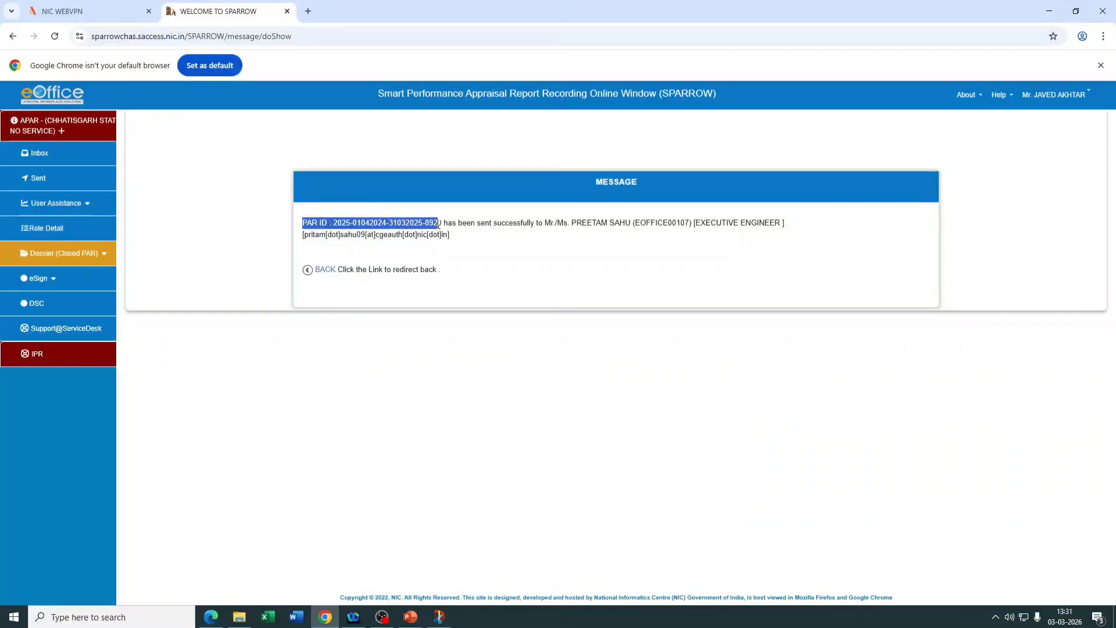
left_click(467, 241)
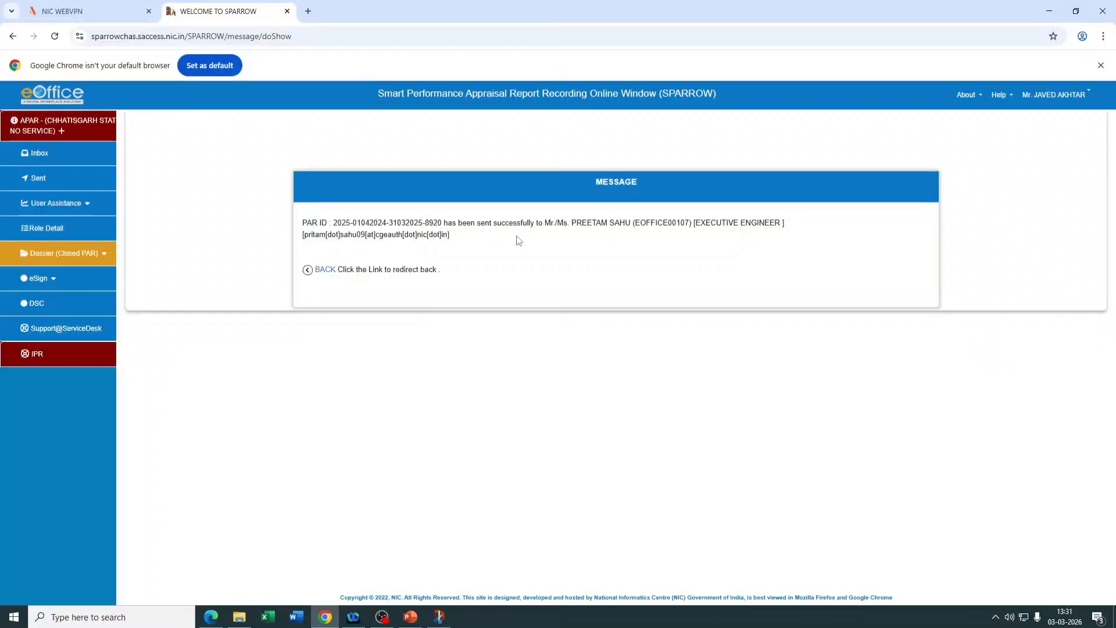
left_click_drag(536, 228, 620, 236)
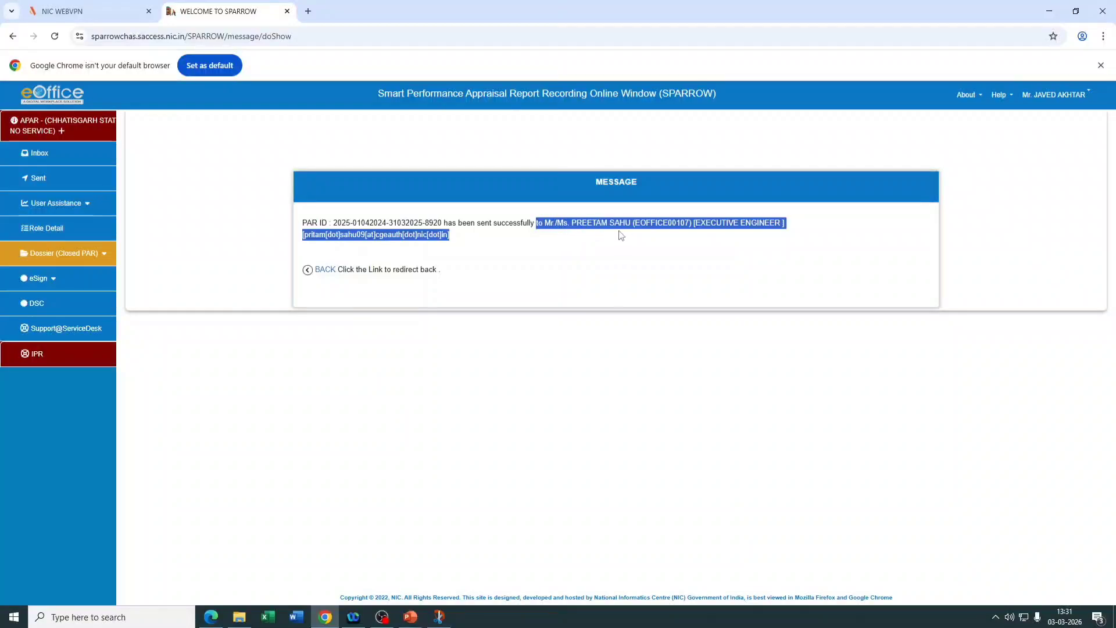
left_click(618, 237)
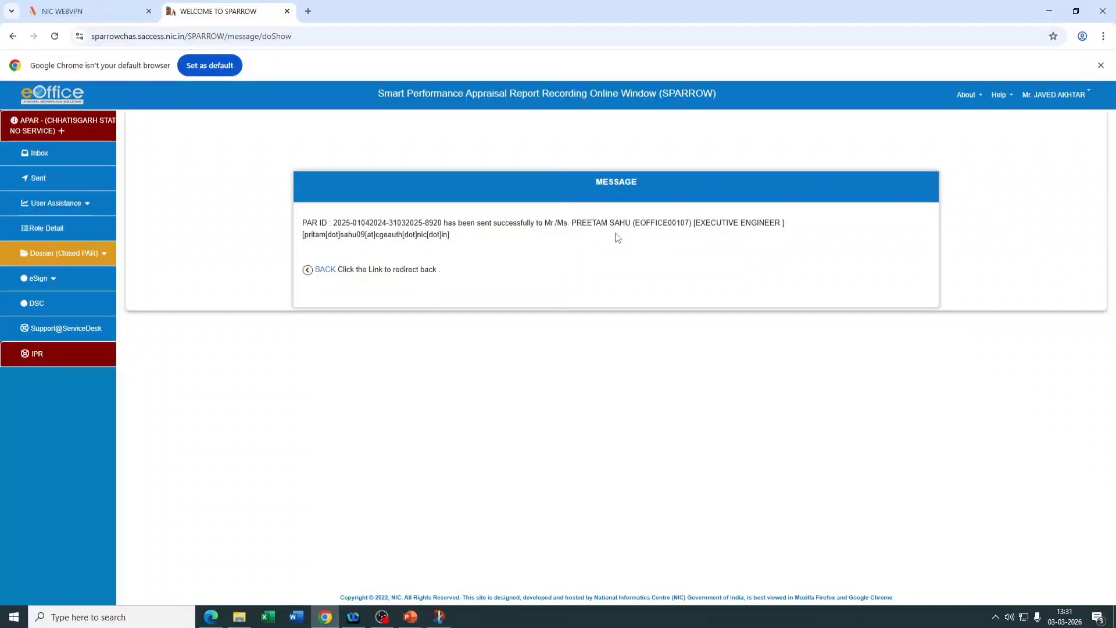